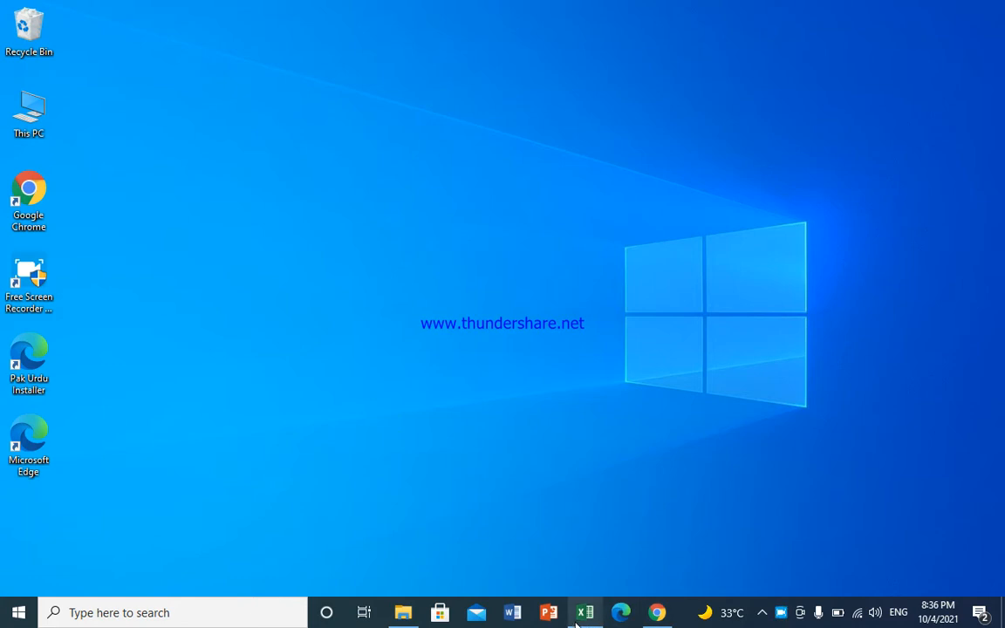
Step: Restore the 'exsersize' Excel workbook from the taskbar to show its salary work sheet
left_click(585, 612)
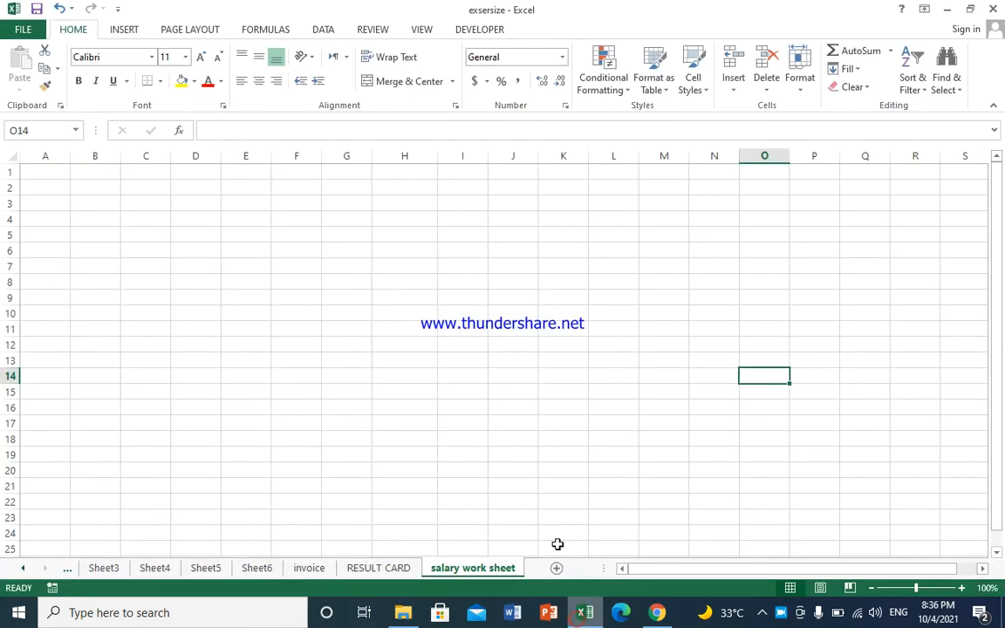
Step: Set the page to A4 paper size, landscape orientation and Normal margins
left_click(55, 169)
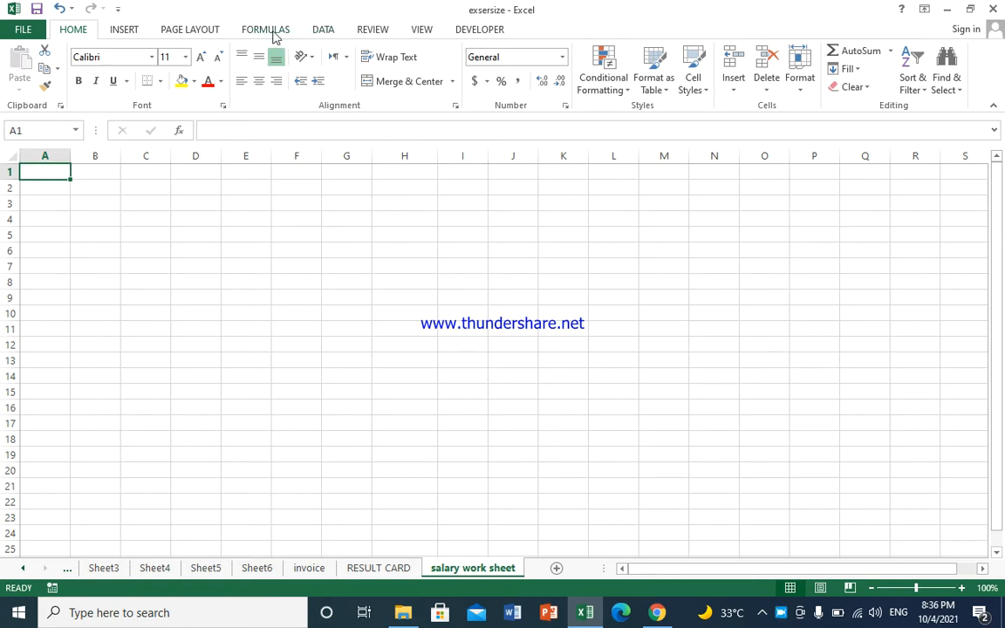
left_click(220, 29)
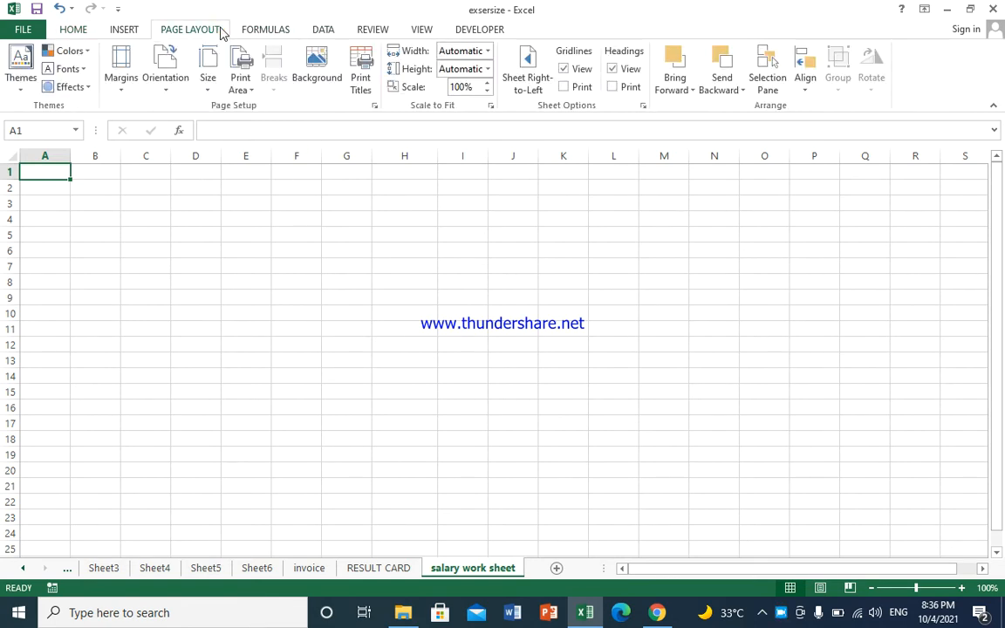
left_click(209, 93)
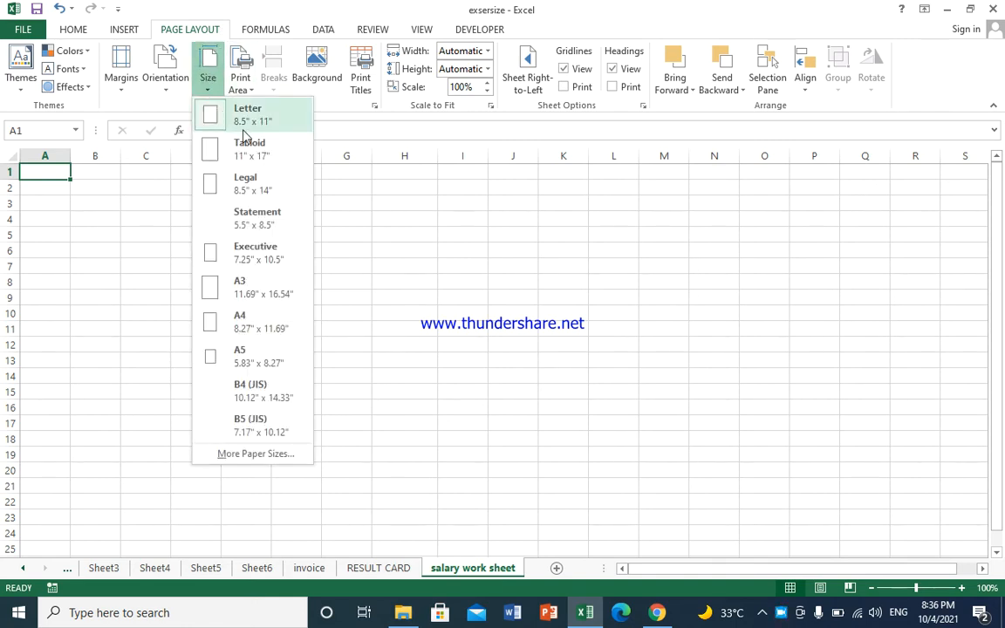
left_click(253, 319)
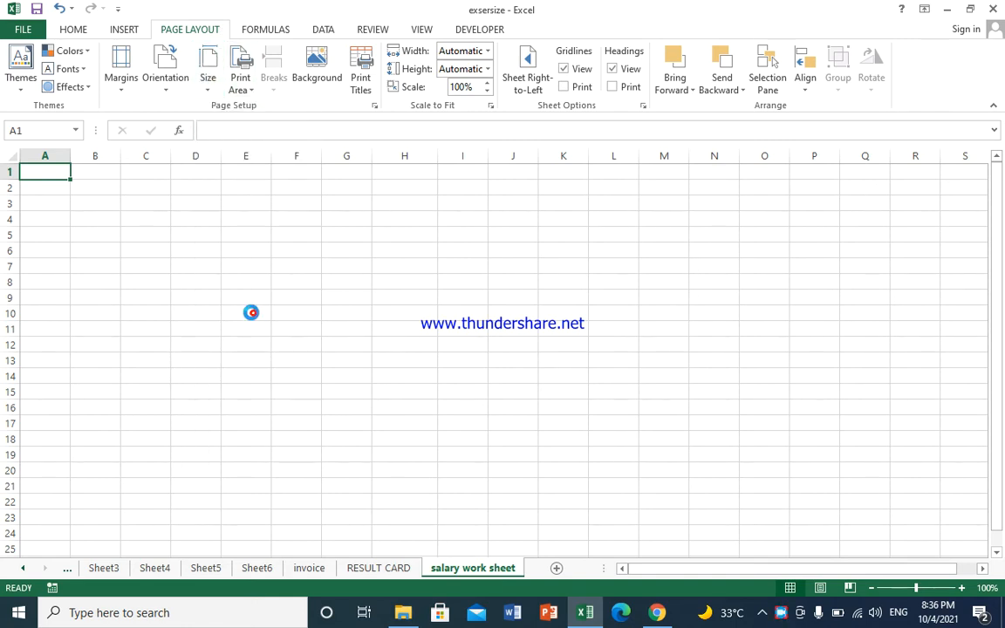
left_click(168, 86)
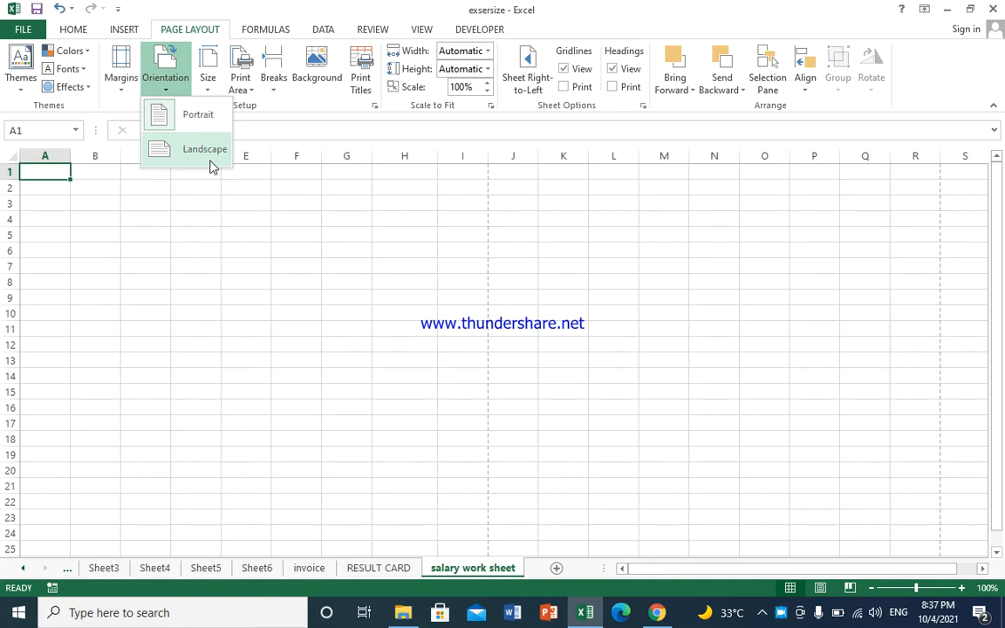
left_click(210, 166)
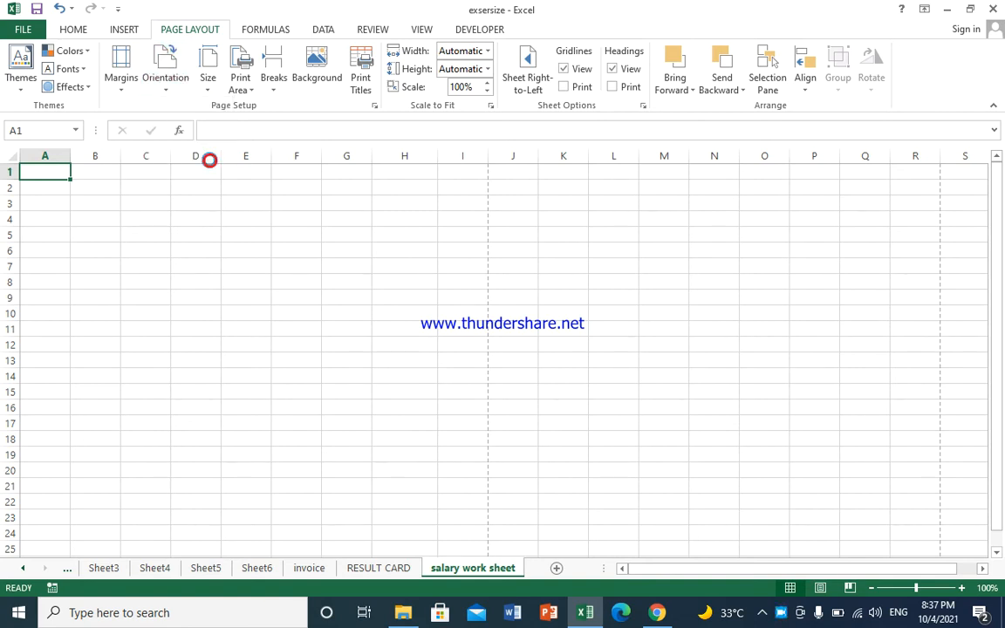
left_click(123, 77)
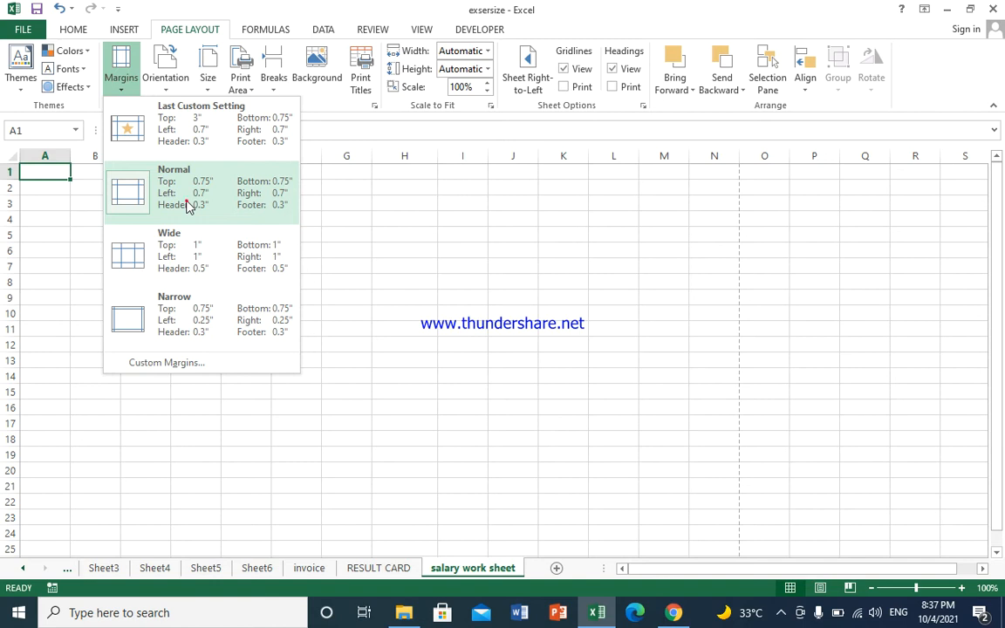
left_click(186, 204)
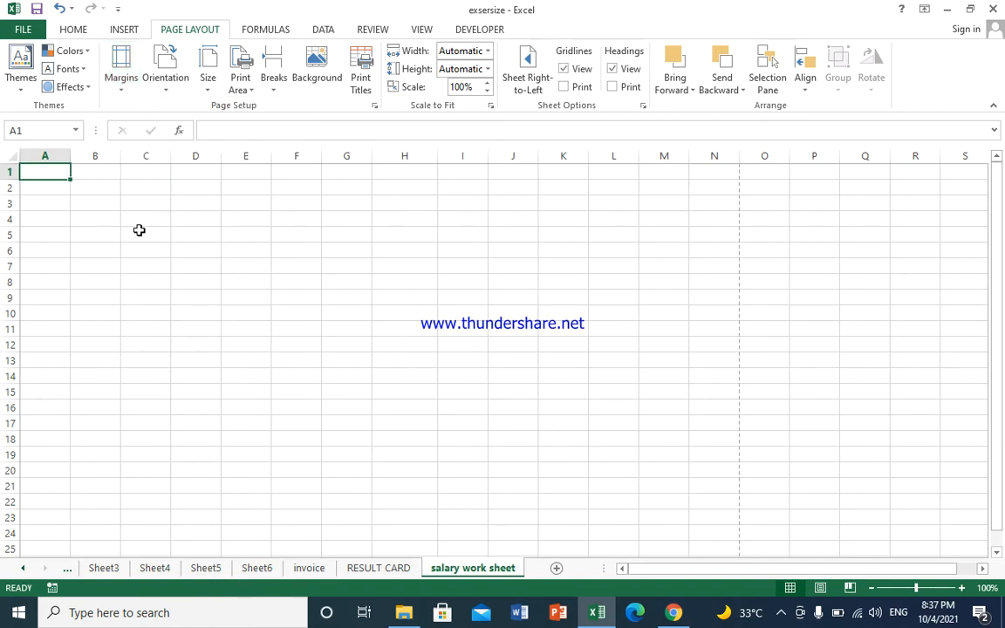
Step: Enter 'MCA International PVT . LTD' in A1, 'Balochistan Chaman' in A2 and the contact number line in A3
type("MCA")
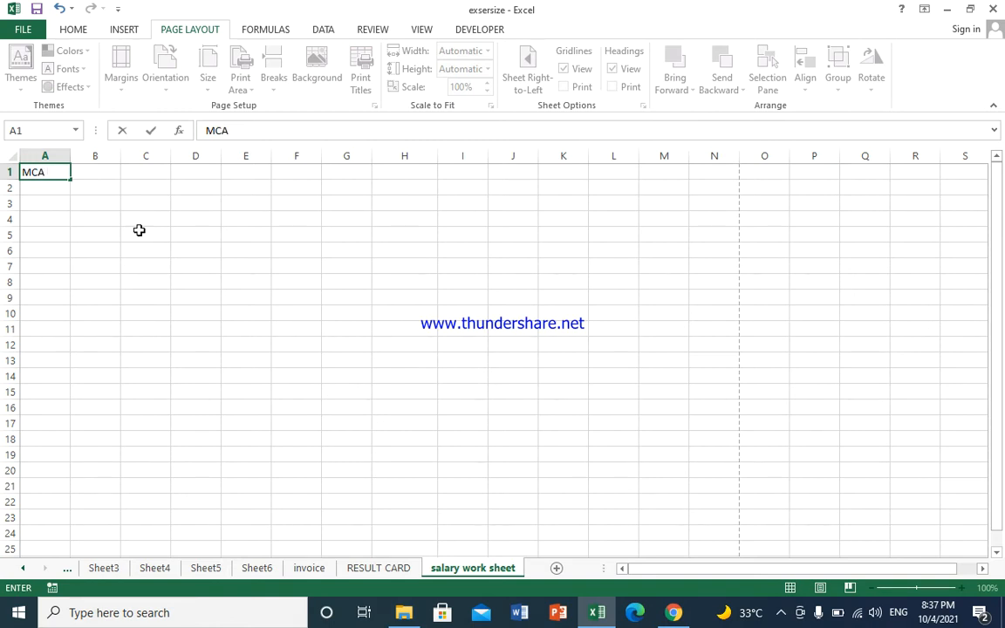
type(" International")
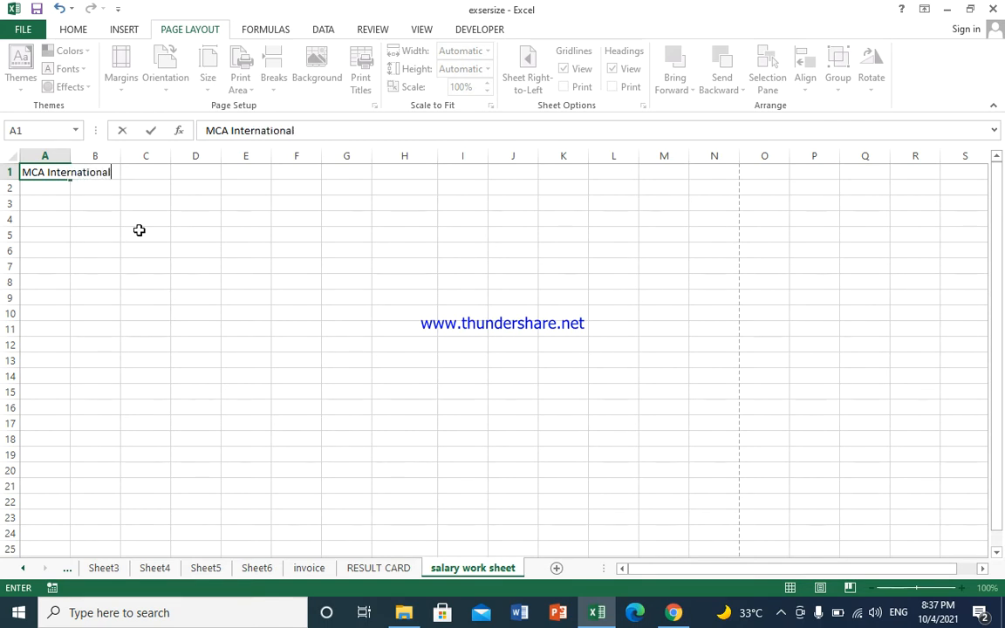
type(" PVT")
type(". LTD")
key("Return")
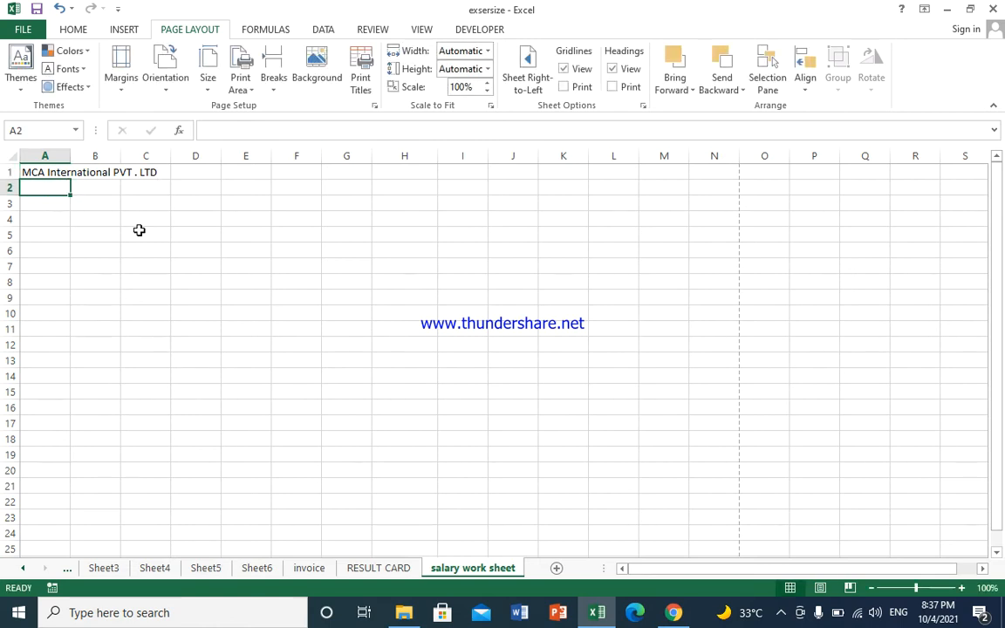
type("B")
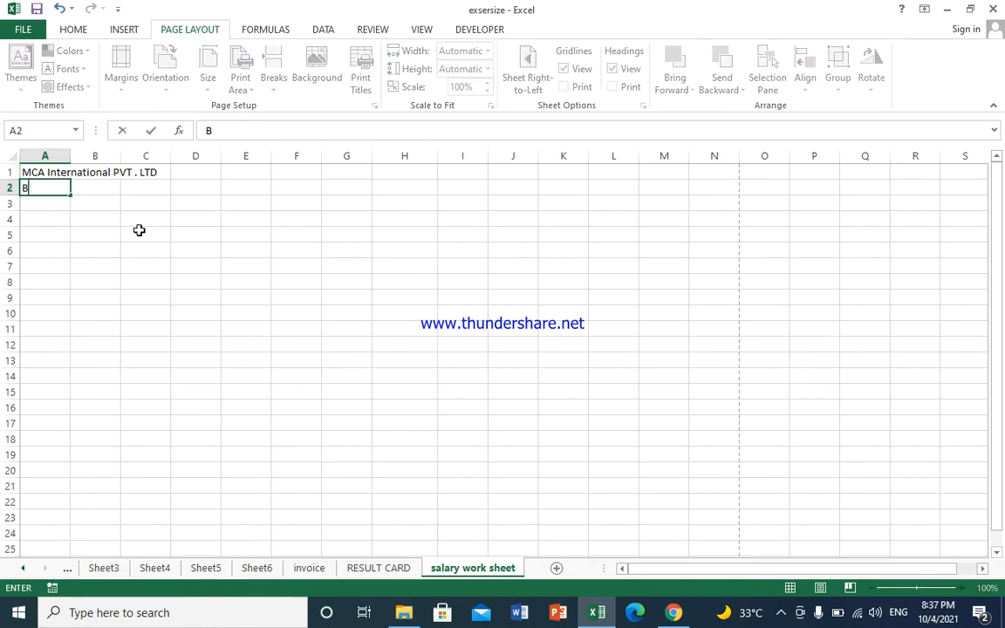
type("alochistan Ch")
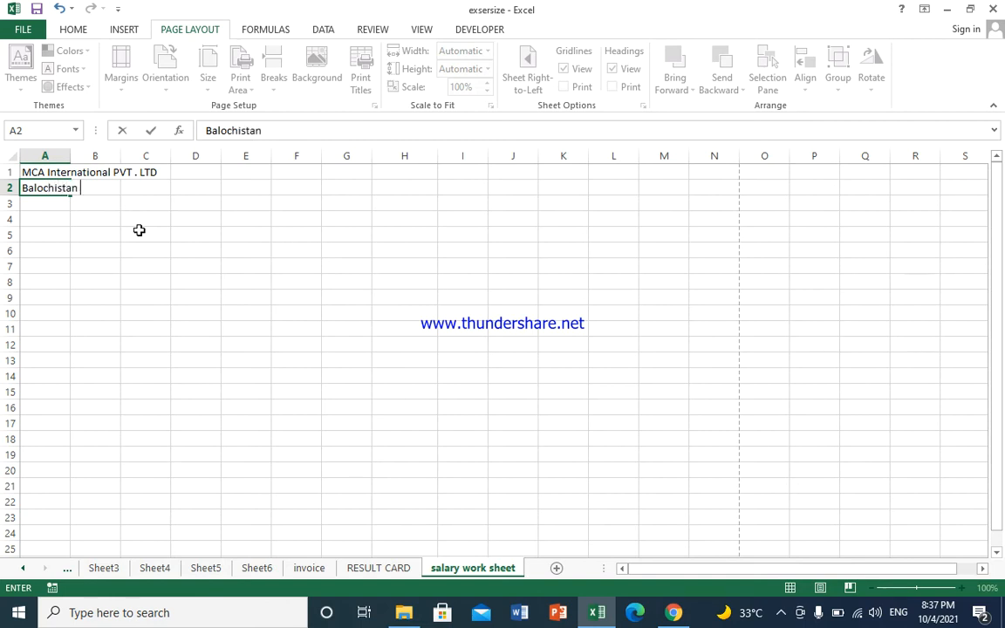
type("amna")
key("BackSpace")
key("BackSpace")
type("an")
key("Return")
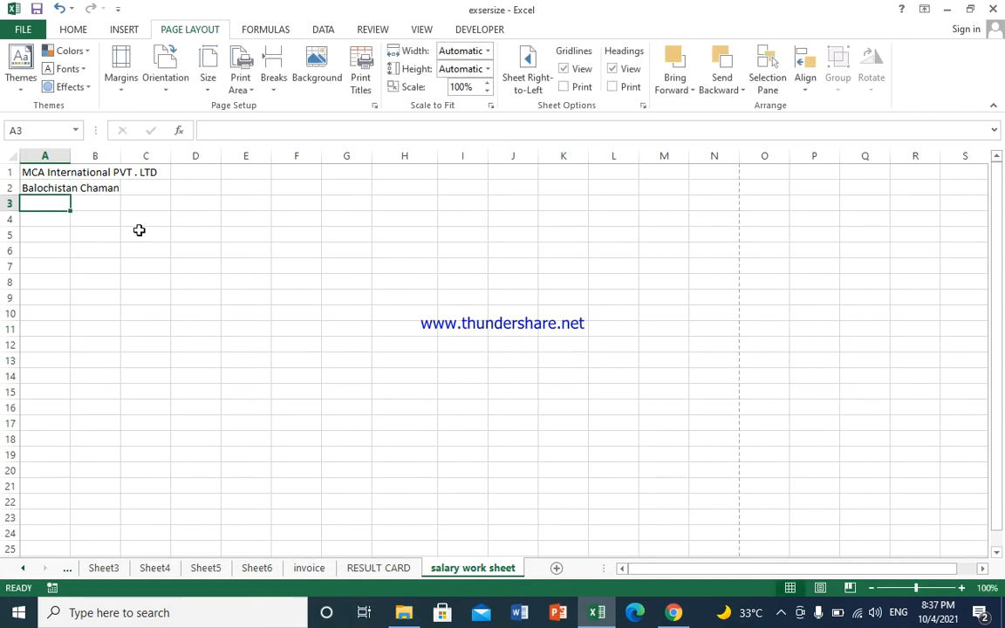
type("Cont")
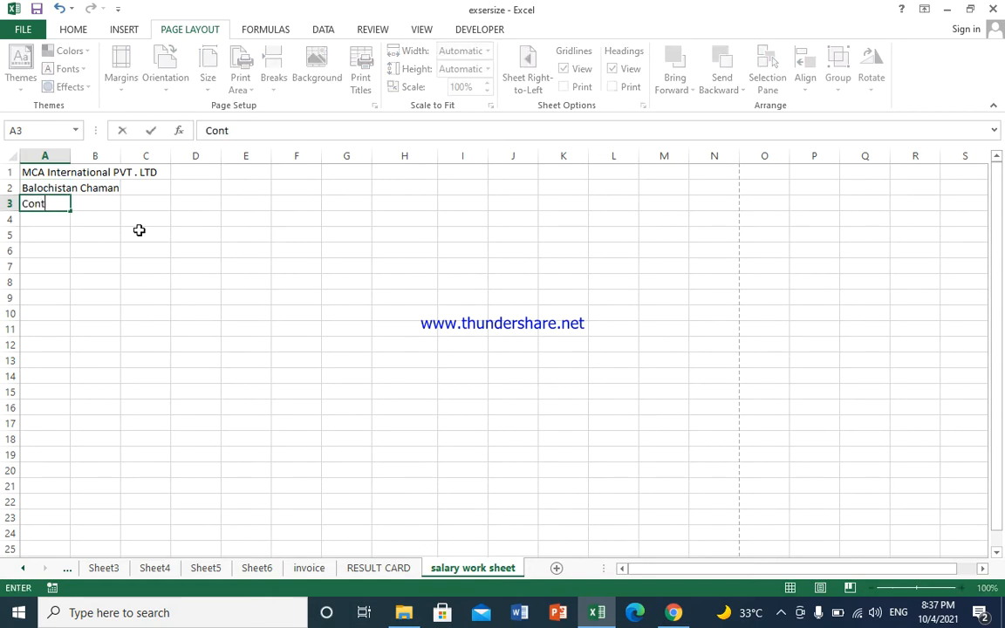
type("act No: +92")
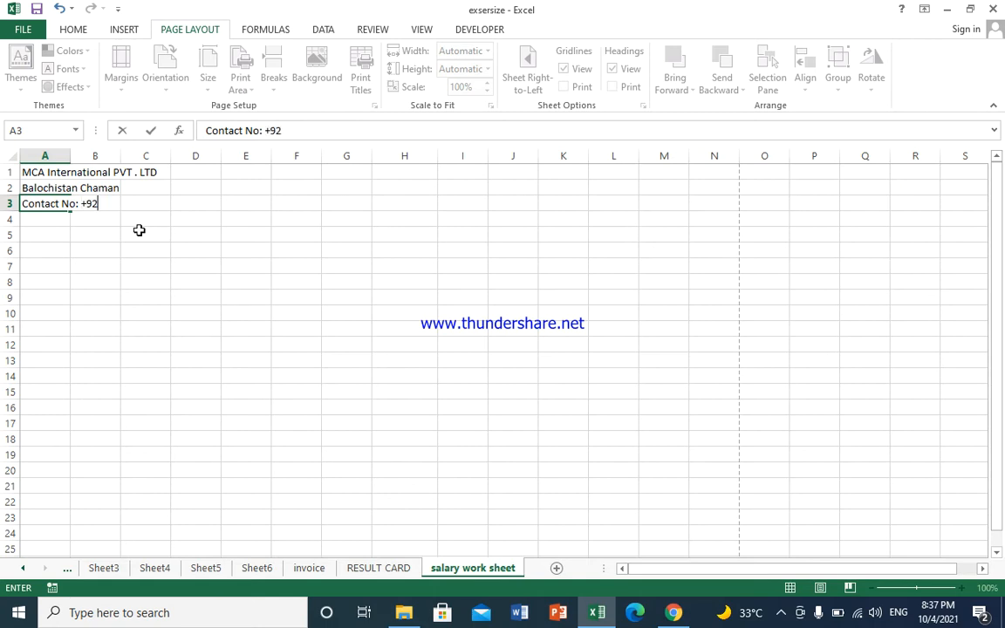
type("-1234567")
key("Return")
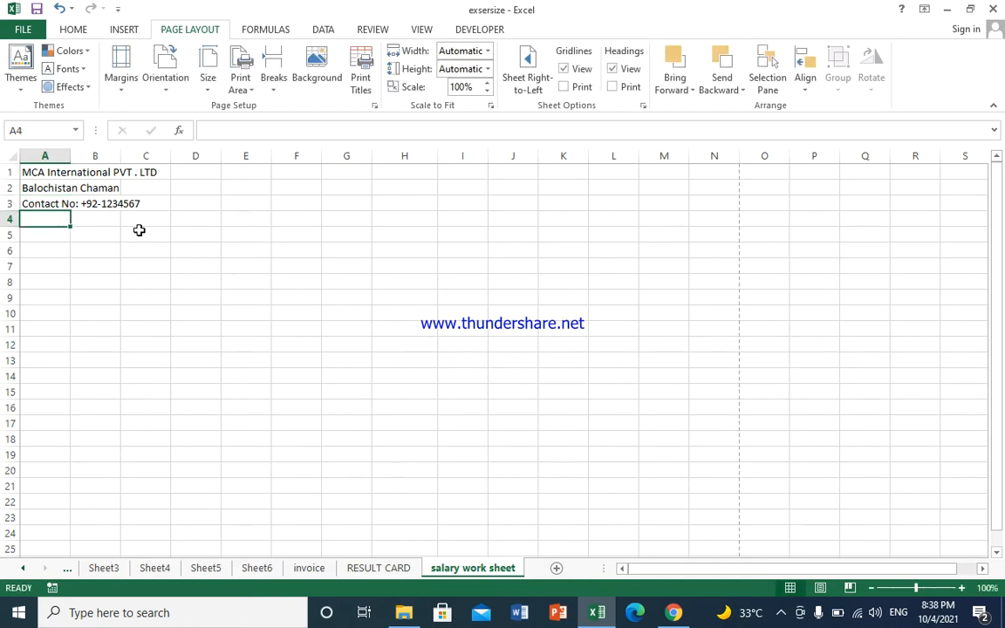
Step: Type the headings Code No:, Name, F/Name, Contact No: and CNIC into A4 through E4
type("code")
key("BackSpace")
key("BackSpace")
key("BackSpace")
key("BackSpace")
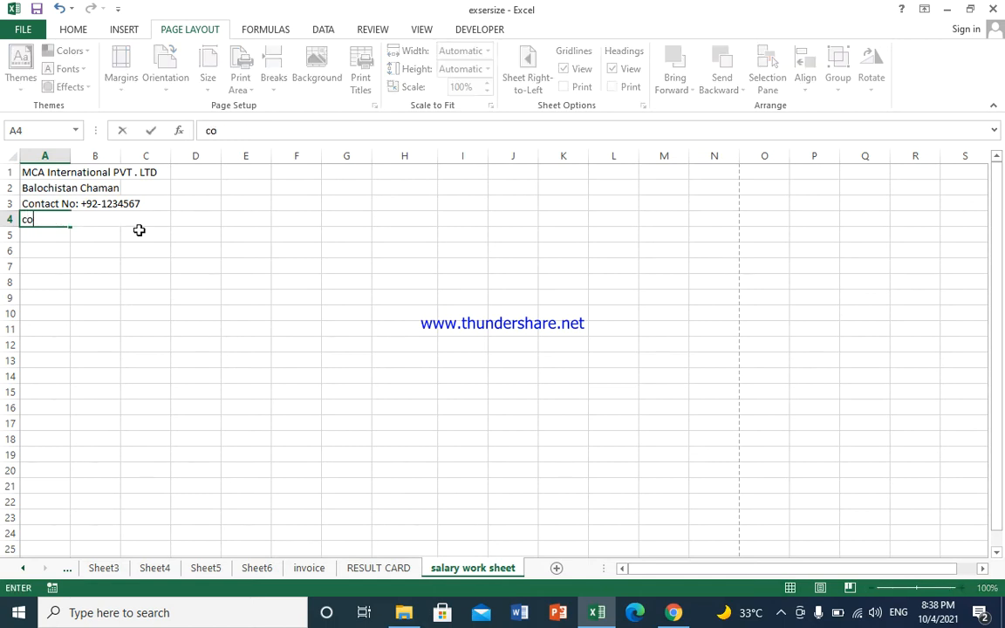
type("C")
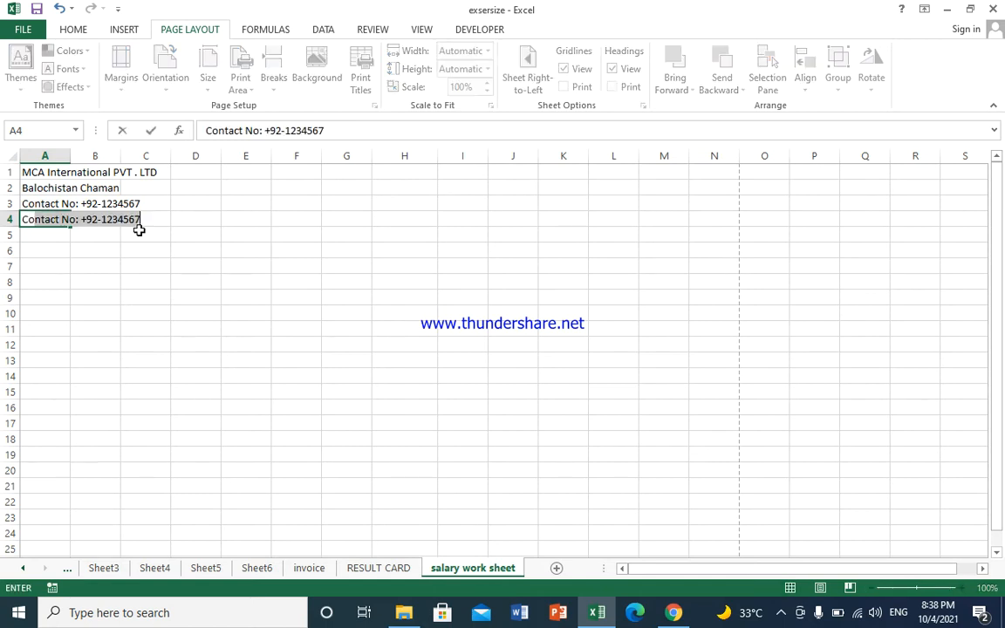
type("ode N")
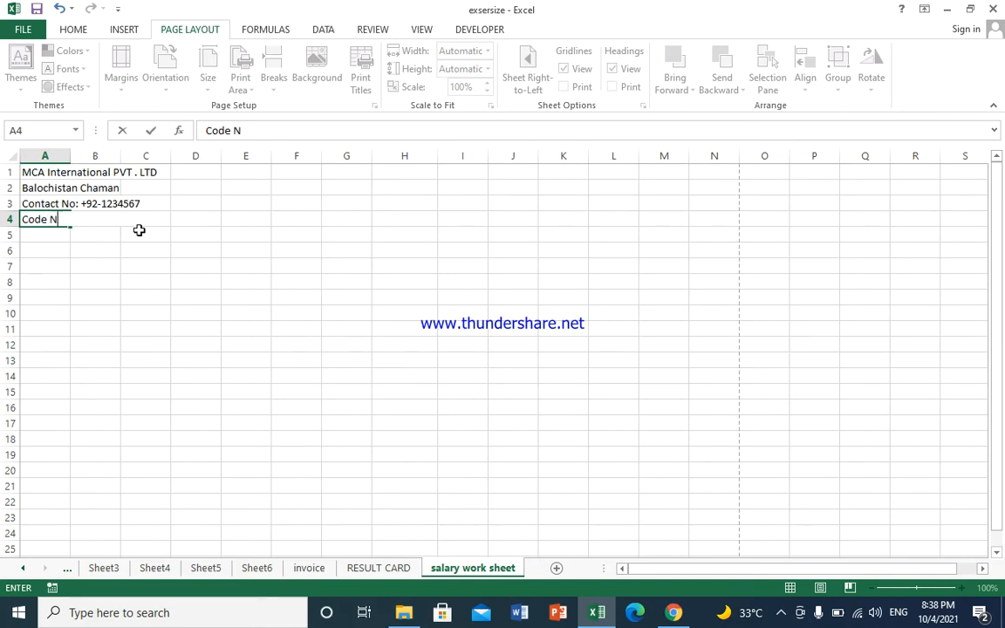
type("o:")
key("Tab")
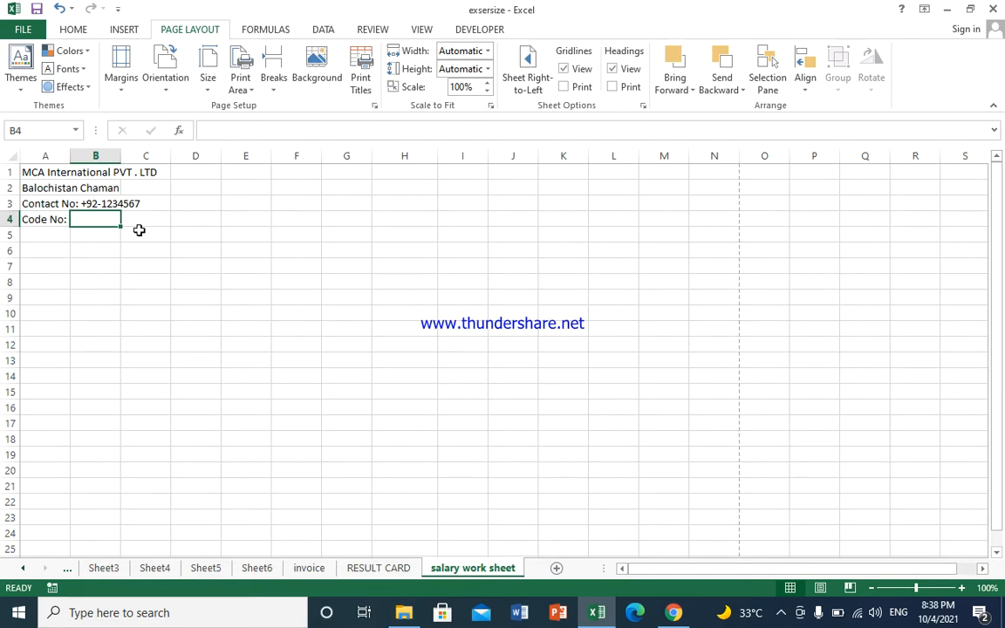
type("Name")
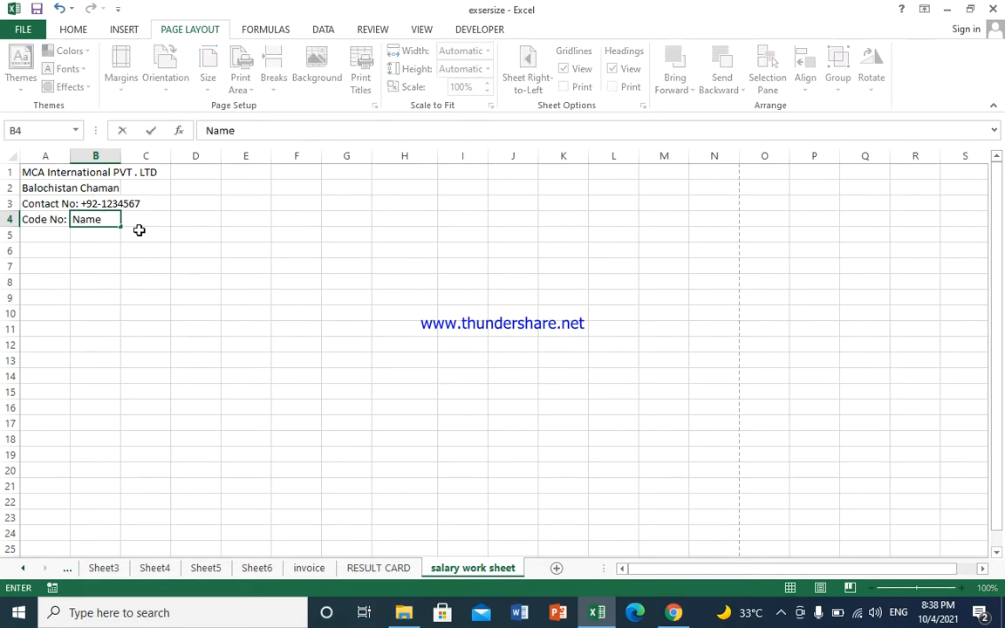
key("Tab")
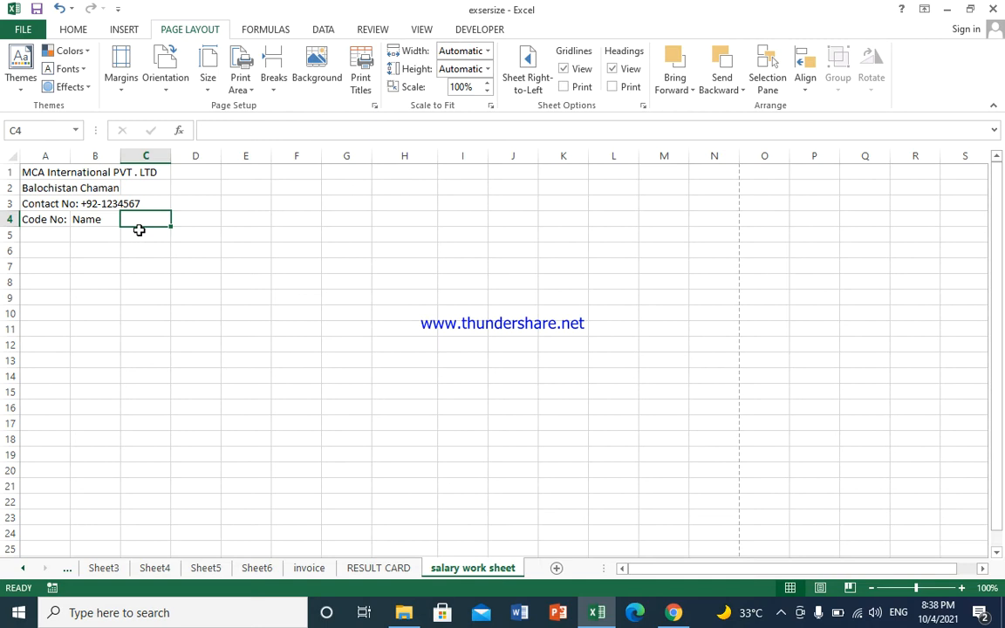
type("F/")
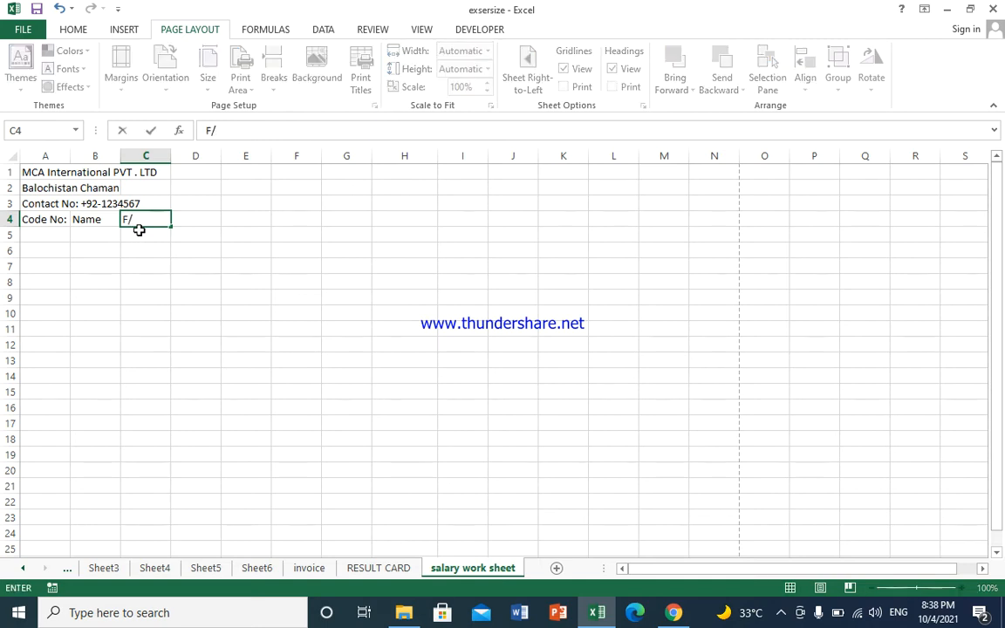
type("Name")
key("Tab")
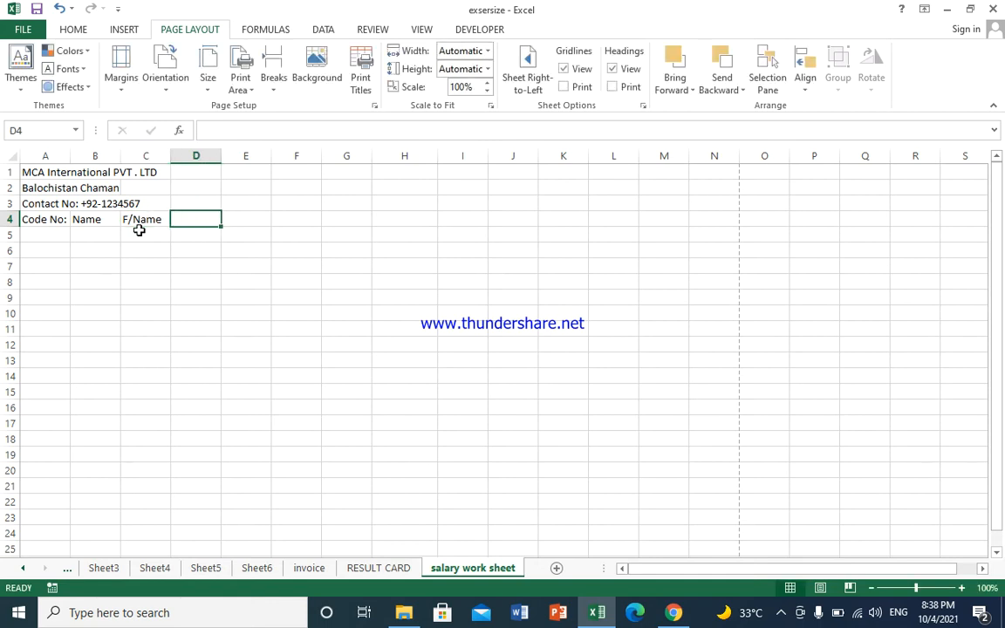
type("Contact N")
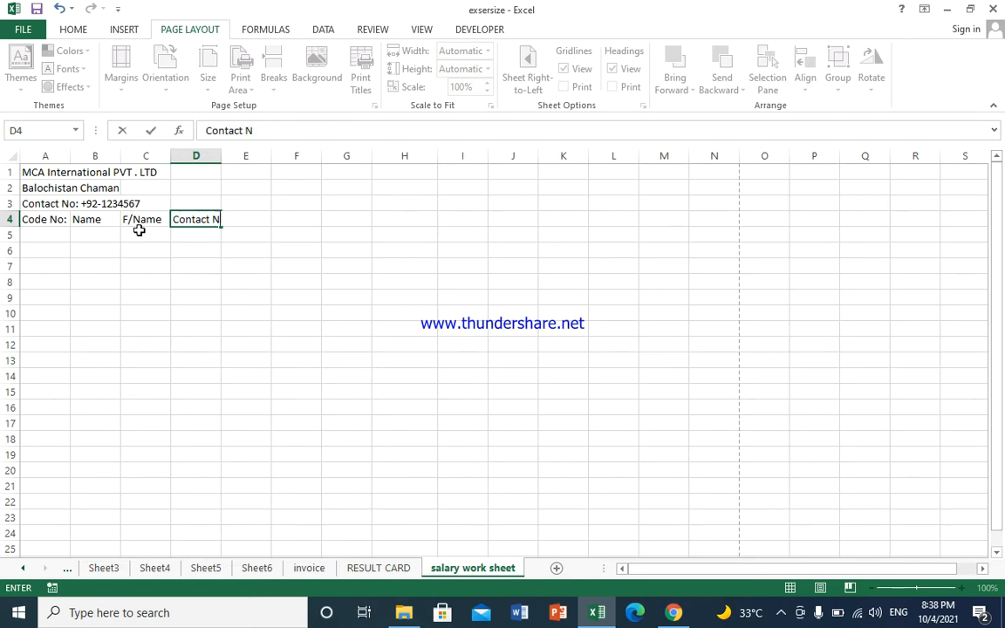
type("o:")
key("Tab")
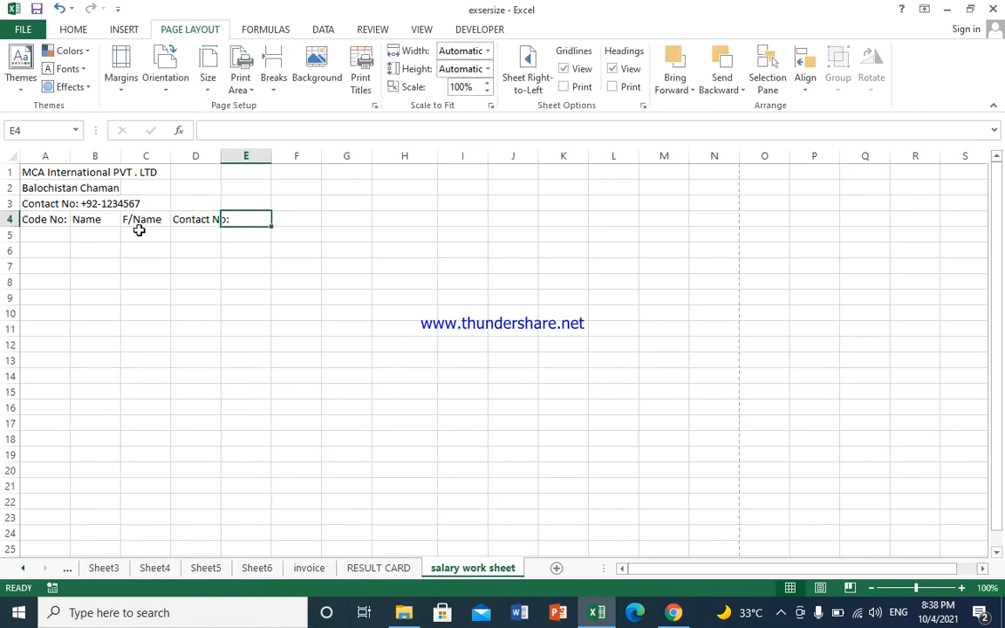
type("CNIC")
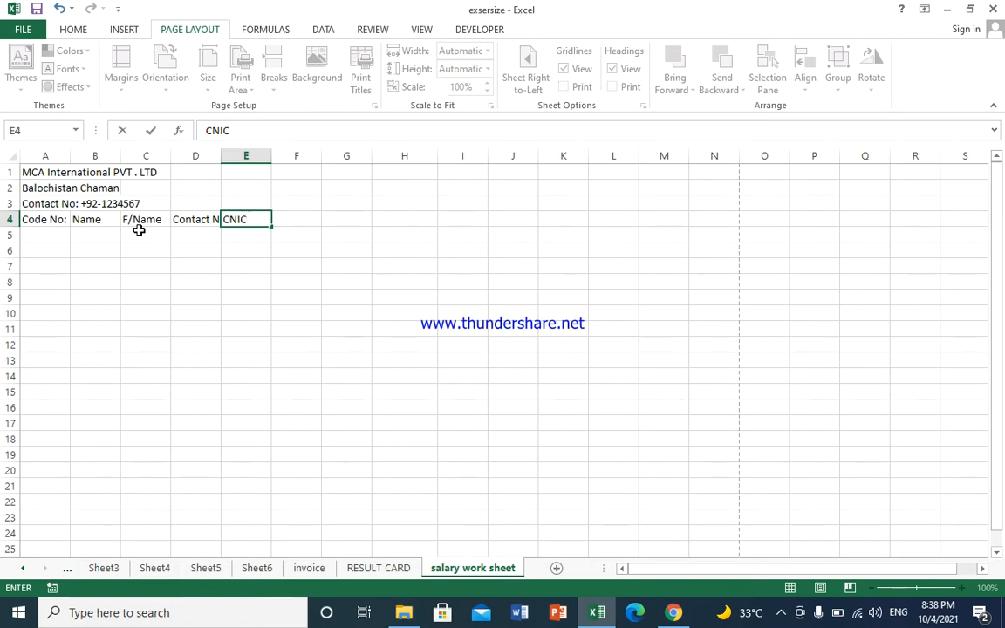
key("Tab")
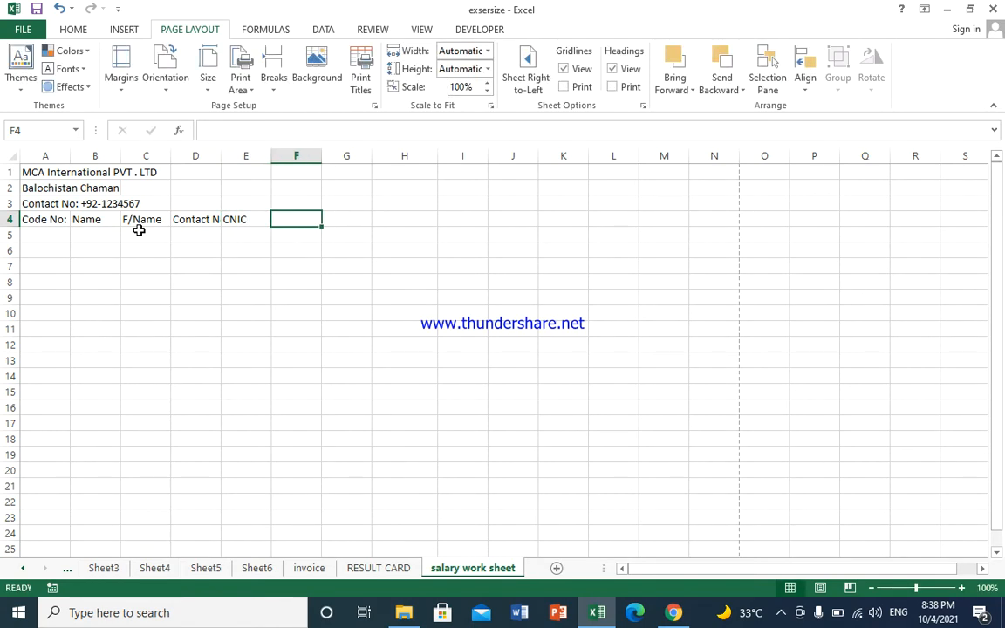
Step: Add the headings Designation, Salary, Salary of days and Working Days in F4 through I4
type("Desing")
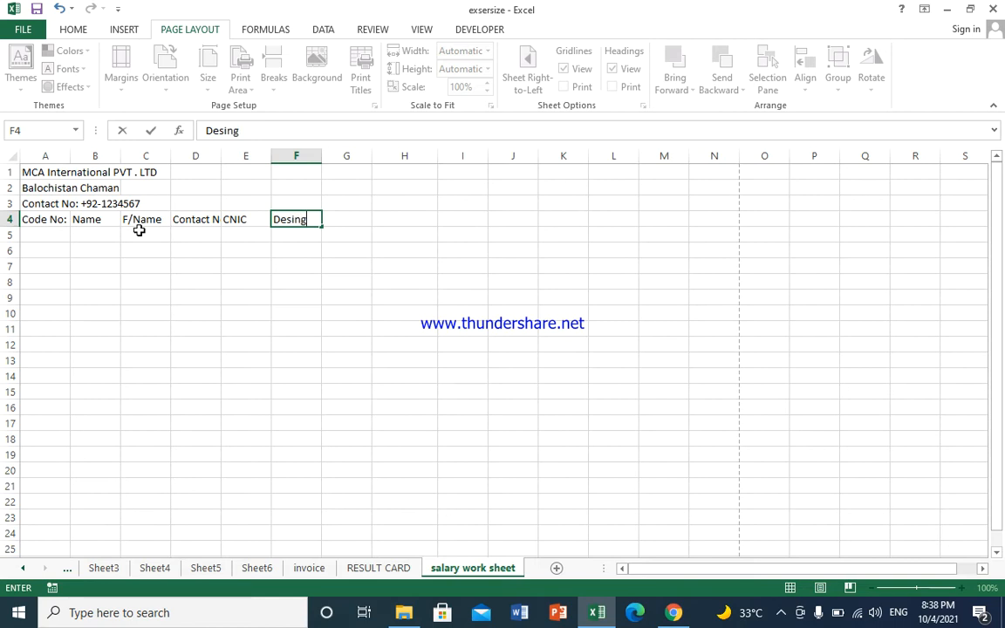
key("BackSpace")
key("BackSpace")
type("gnation")
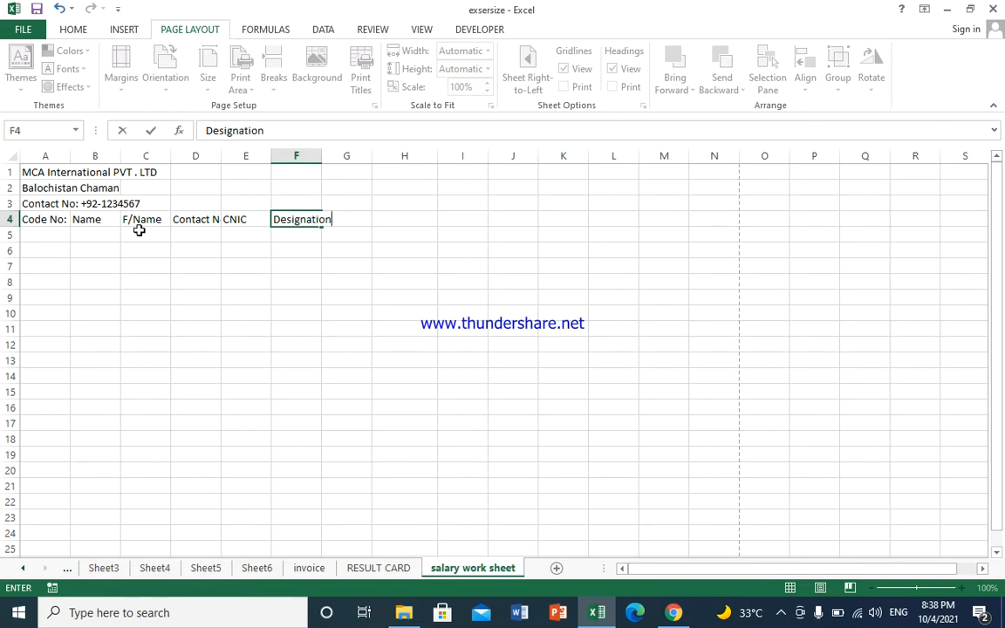
key("Tab")
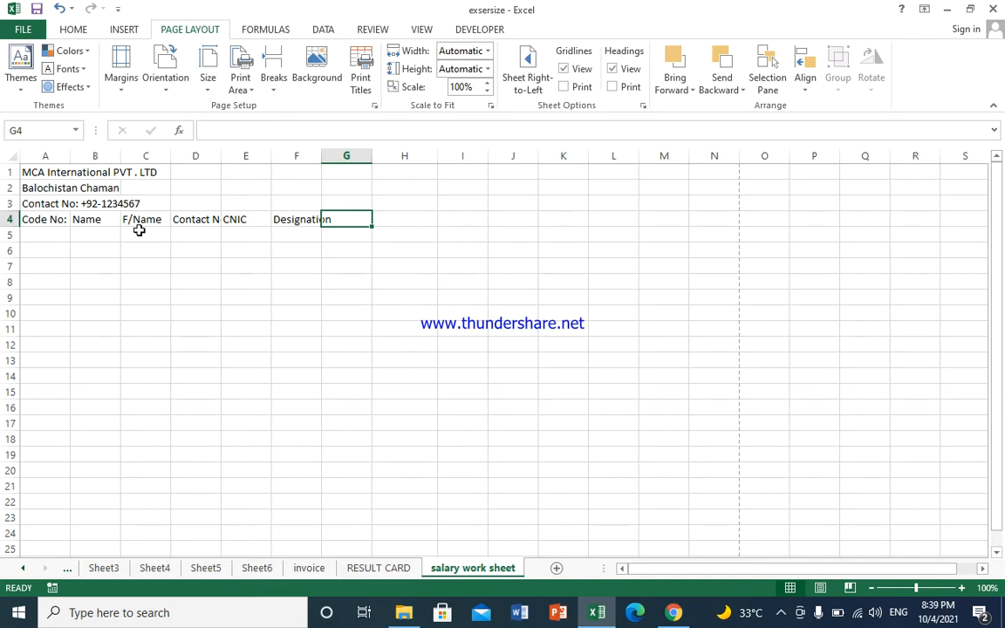
type("S")
type("al")
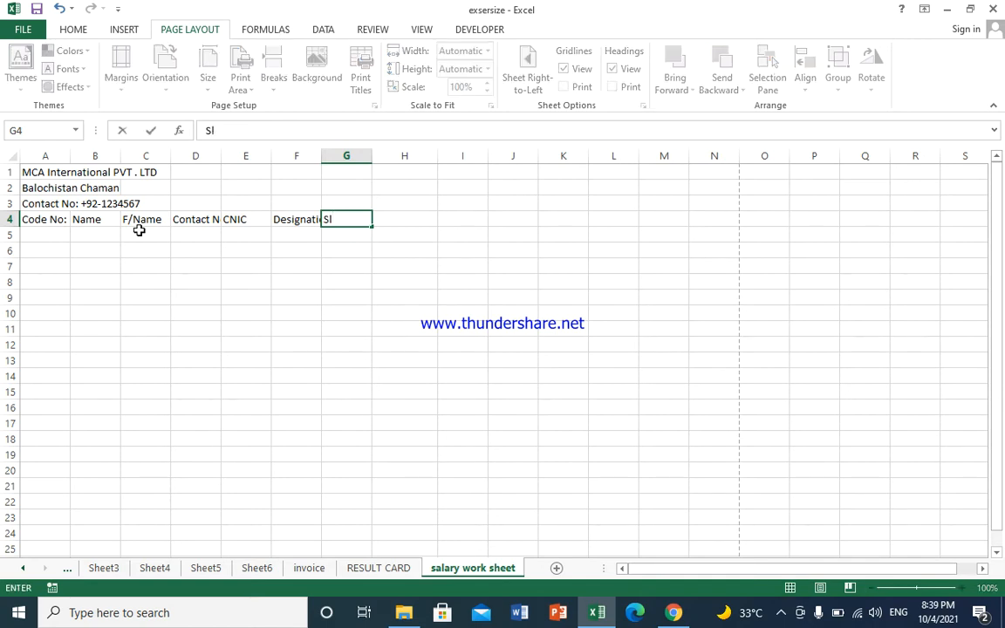
type("ary")
key("Tab")
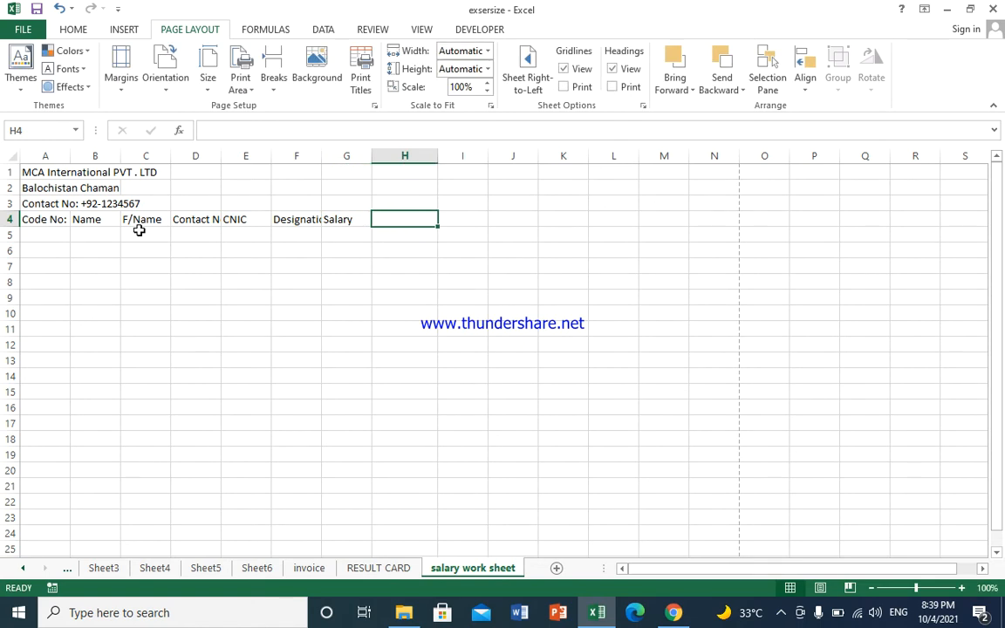
type("Salary of days")
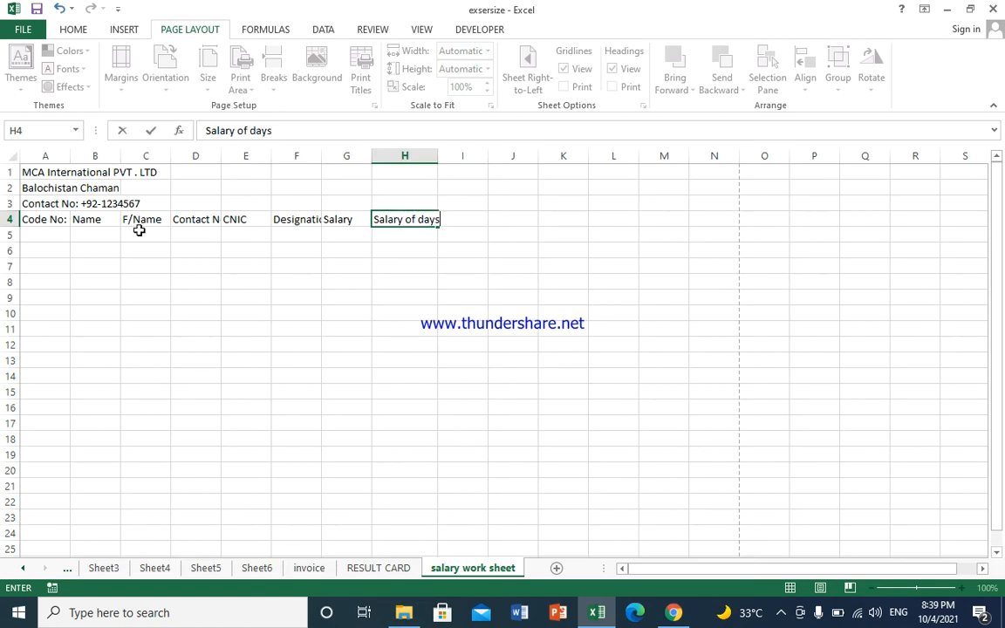
key("Tab")
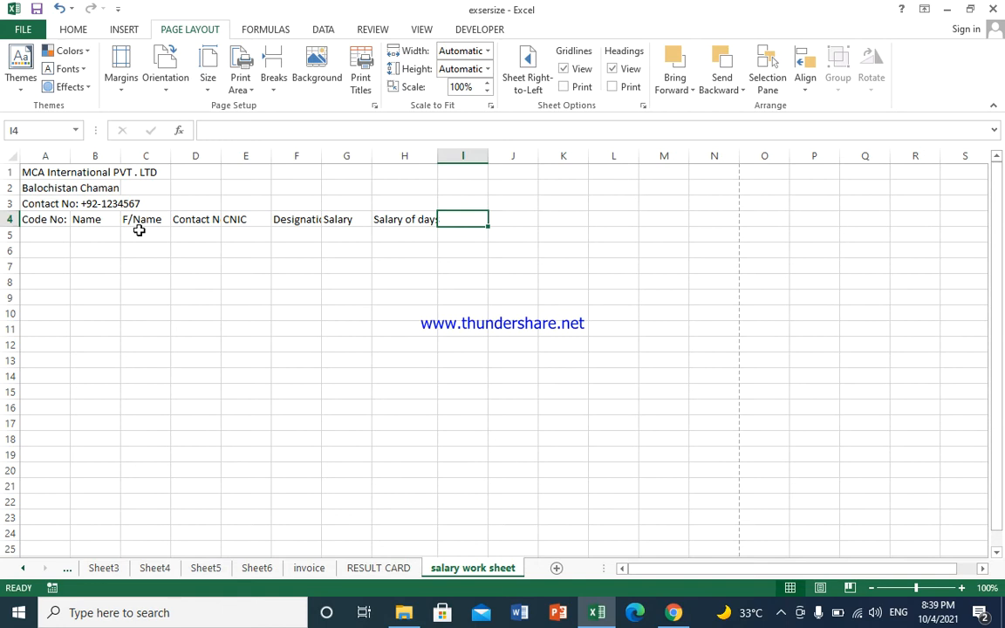
type("Wo")
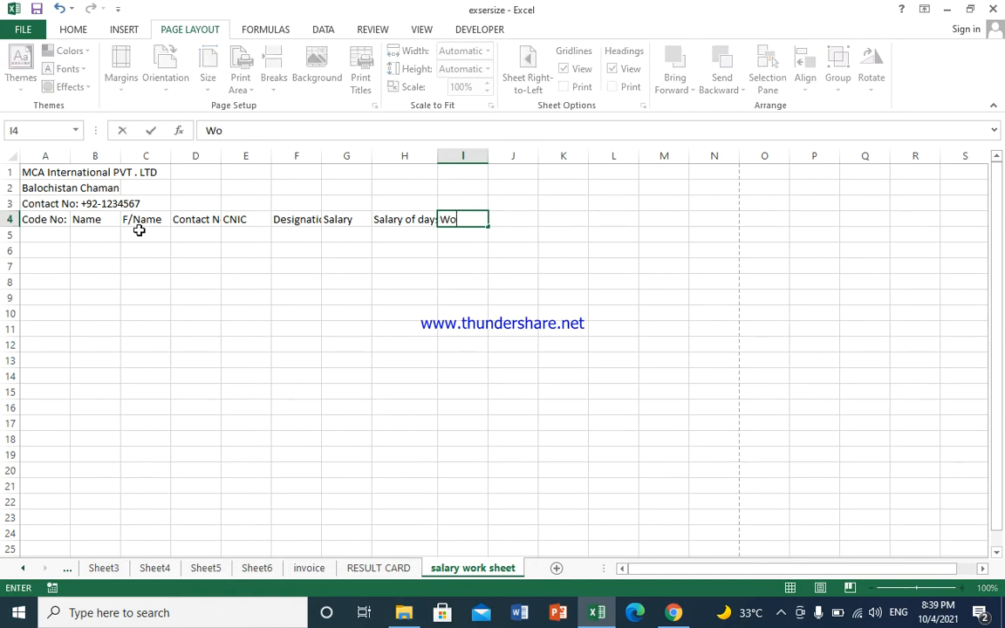
type("rking Days")
key("Tab")
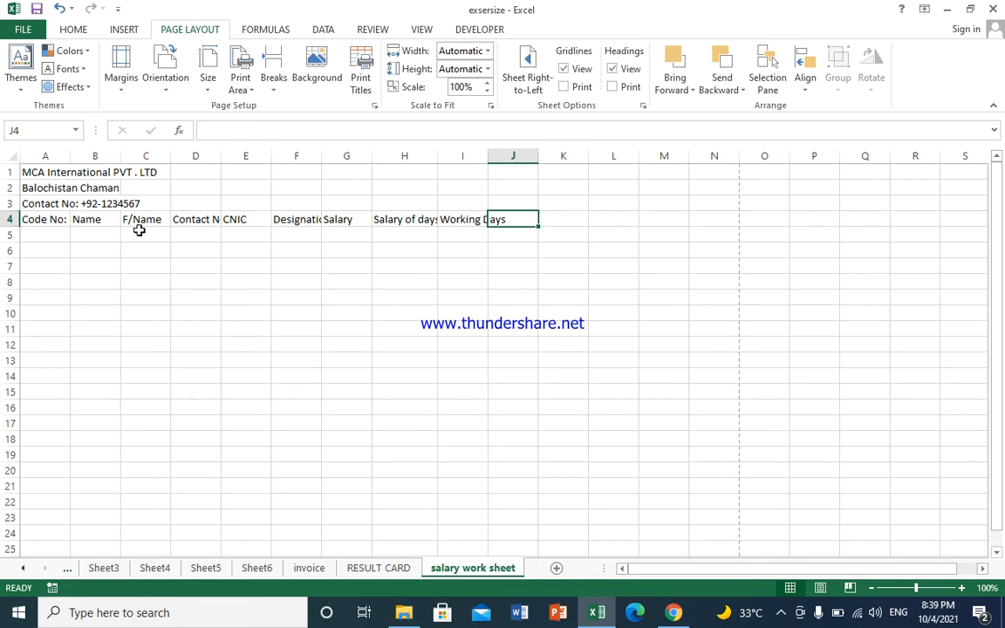
Step: Add the headings Salary of Workin Days, Over time Hourse and the overtime-hours Salary heading
type("Salary")
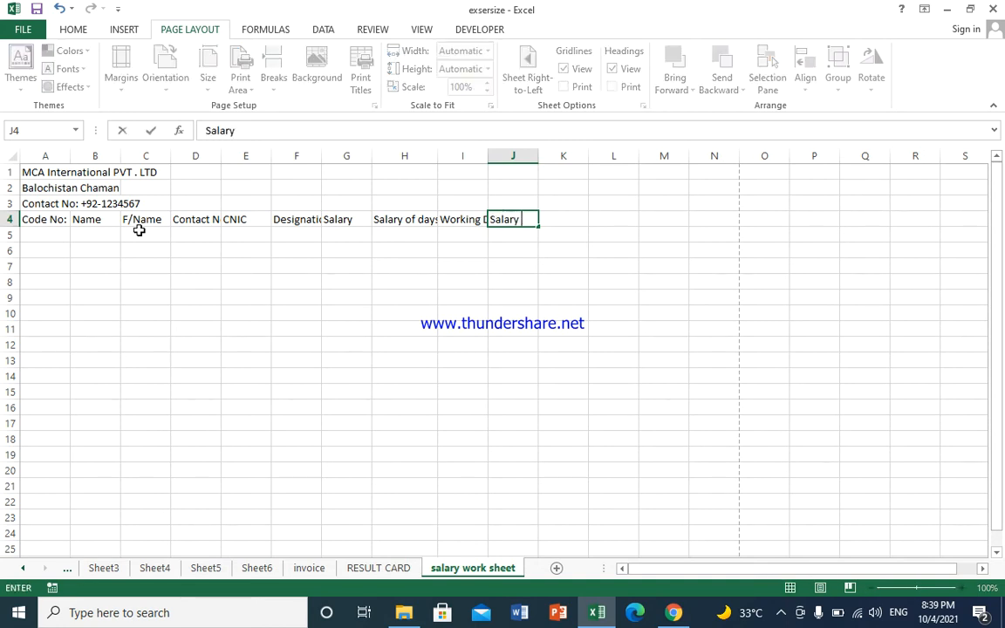
type(" of Worki")
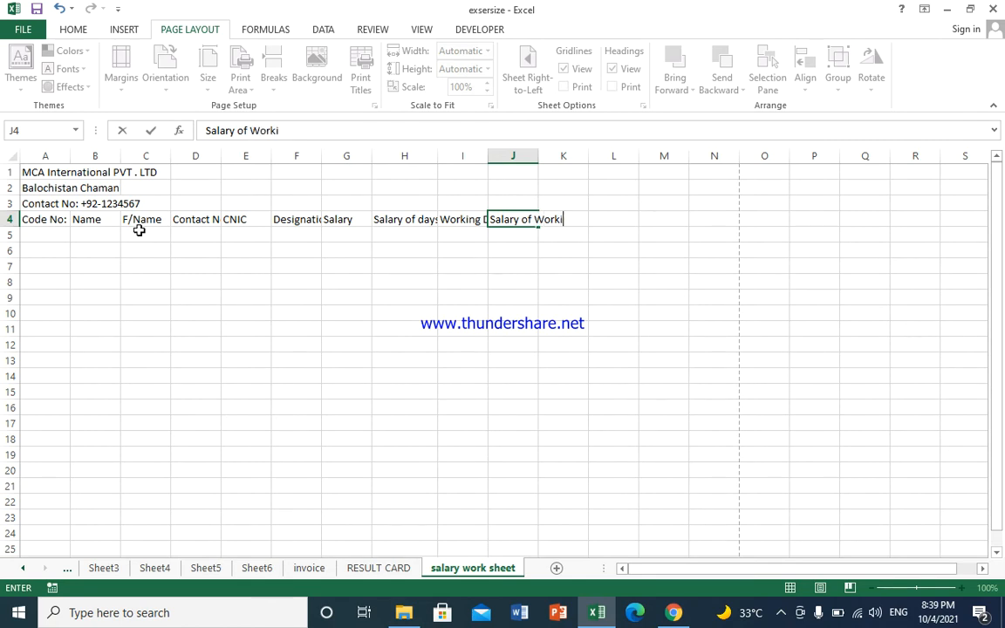
type("n Days")
key("Tab")
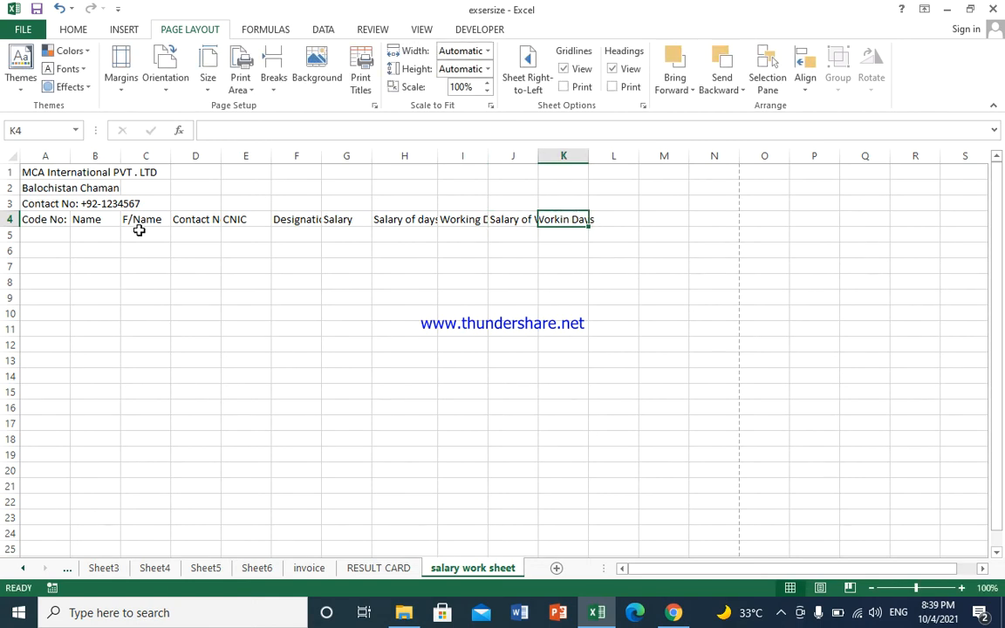
type("Over")
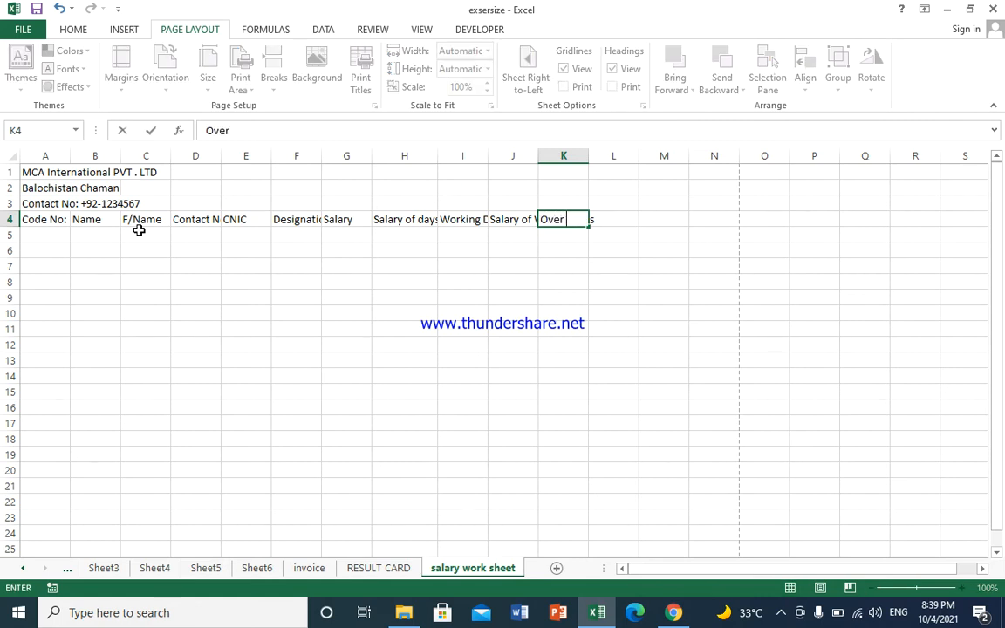
type(" time Hourse")
key("Return")
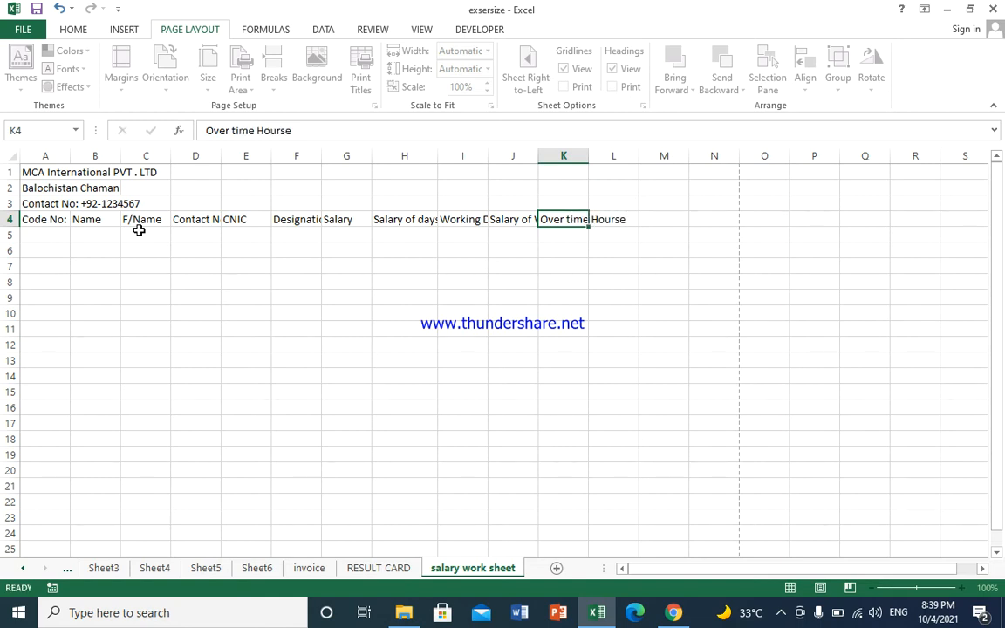
key("Right")
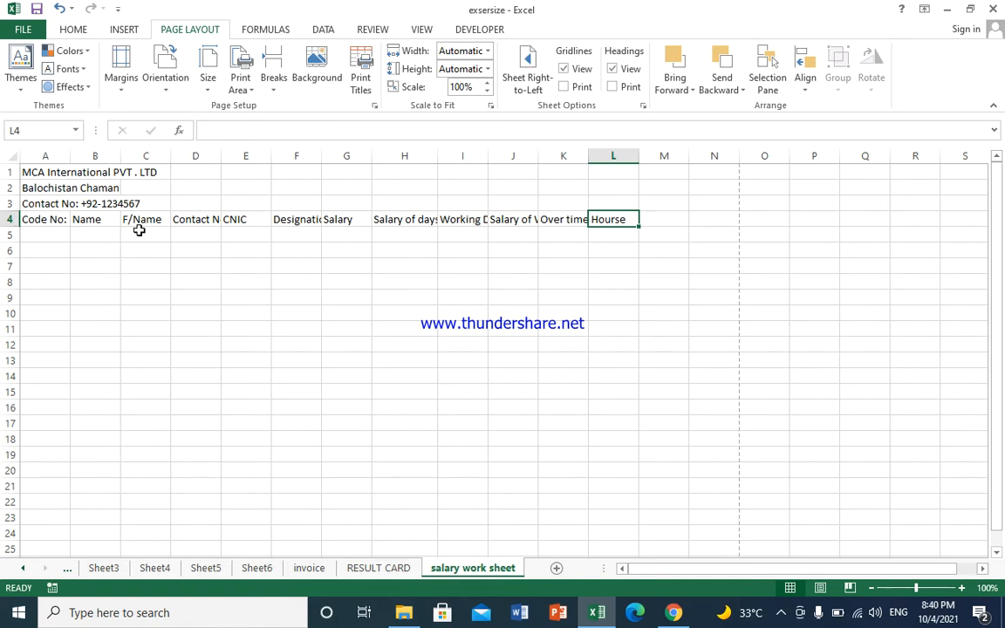
type("O")
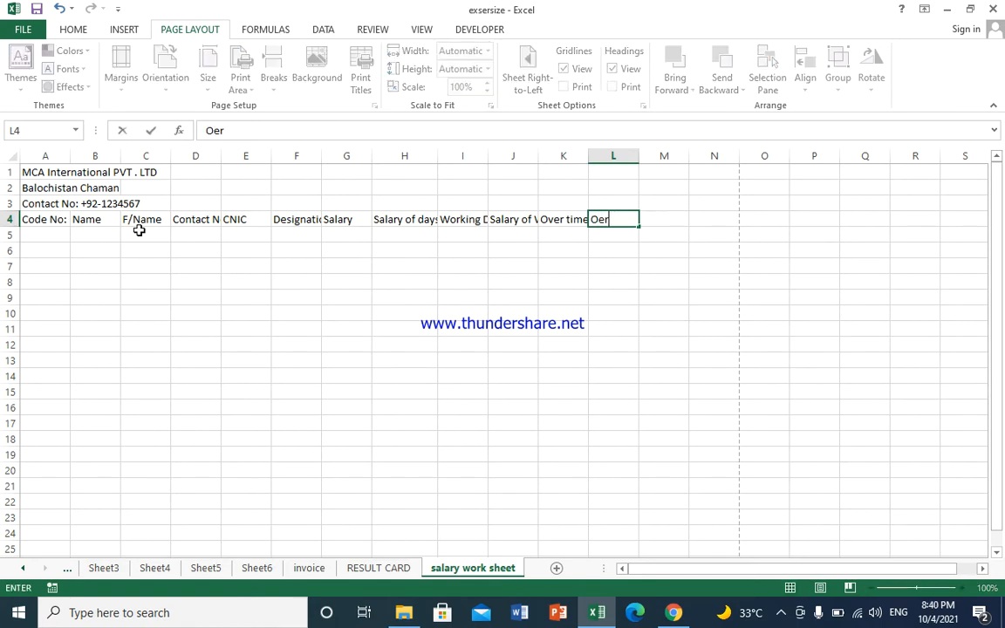
type("ver tome")
key("BackSpace")
key("BackSpace")
type("m")
key("BackSpace")
key("BackSpace")
type("me Per/")
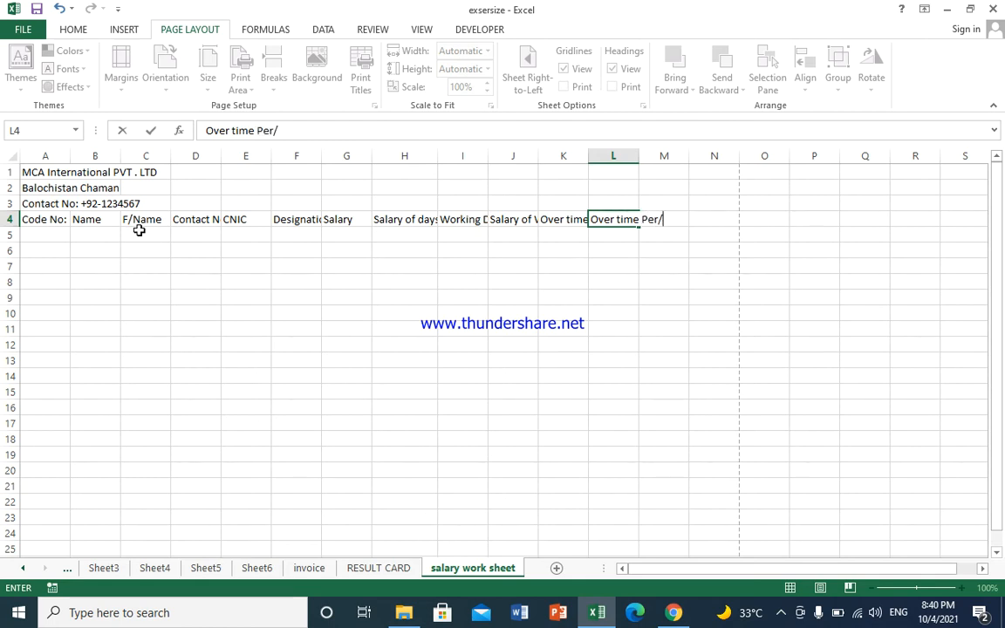
key("BackSpace")
key("BackSpace")
type("Hourse")
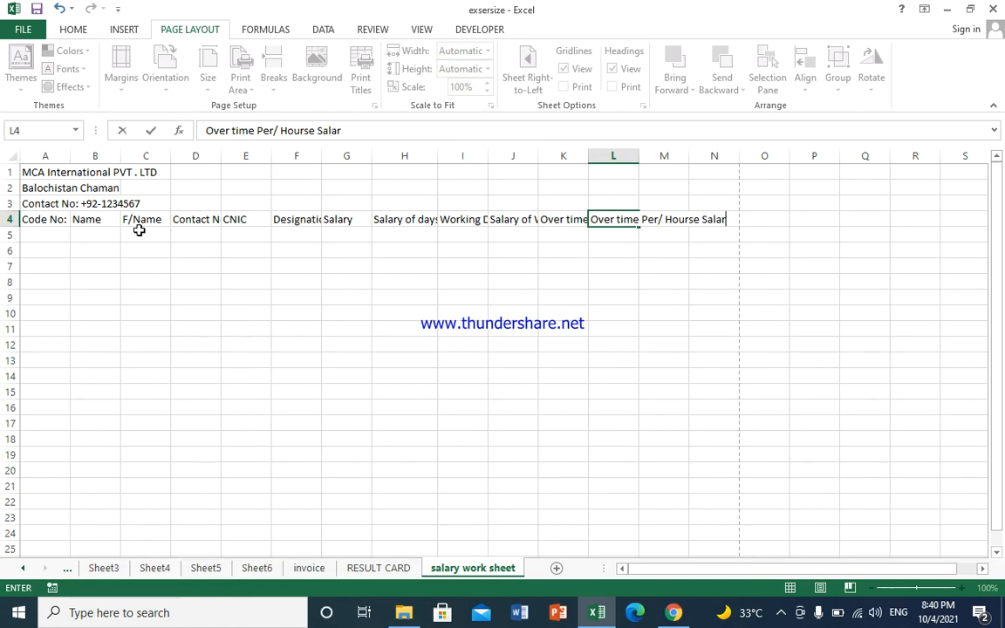
type("Salary")
key("Tab")
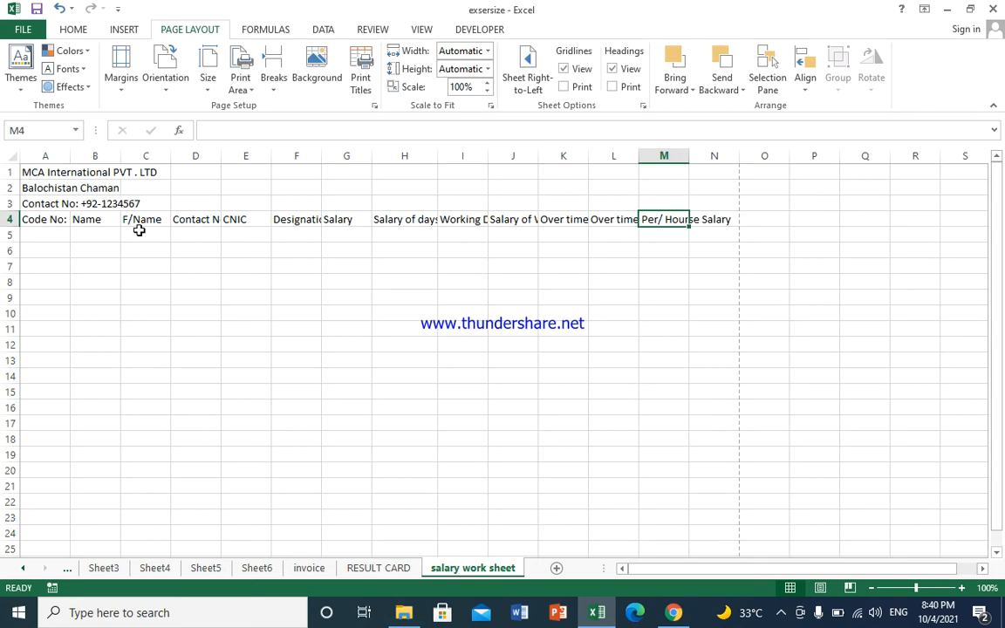
Step: Finish row 4 with the Amount Over Time and Total Salary headings
type("a")
key("BackSpace")
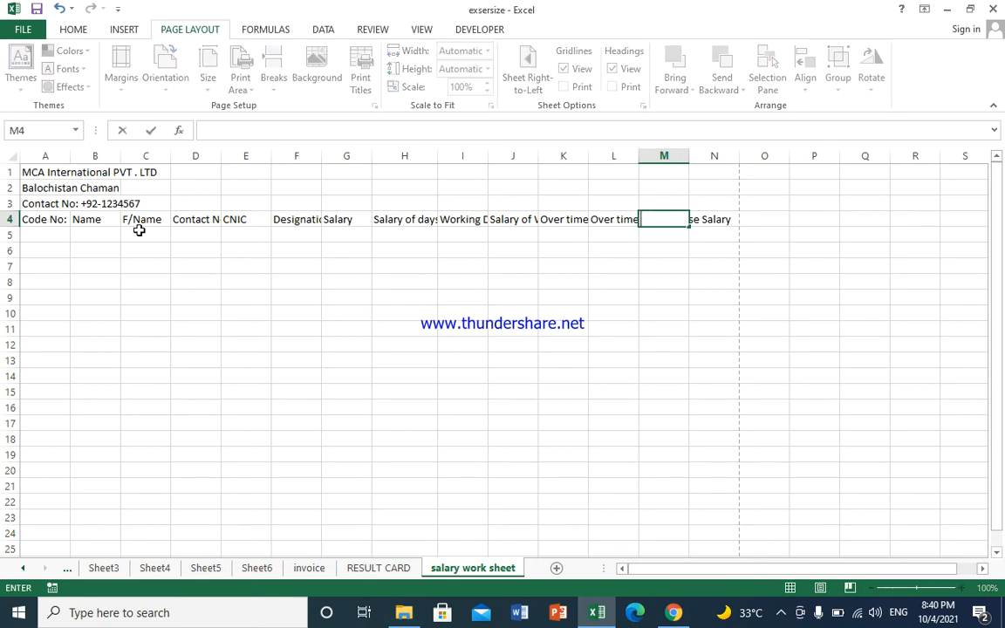
type("Amoun")
type("t Over")
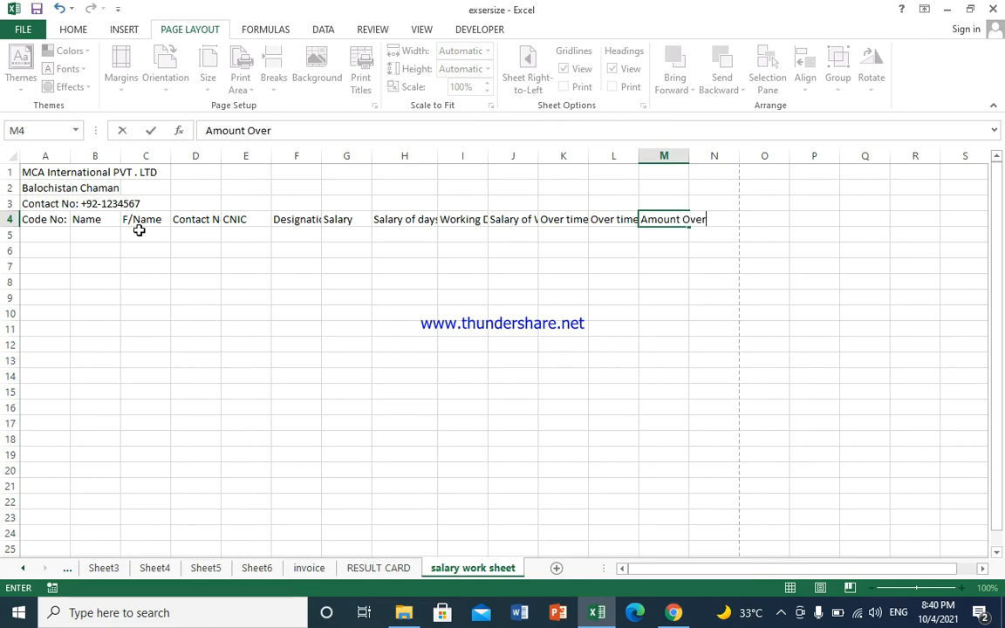
type(" Tom")
key("BackSpace")
key("BackSpace")
type("ime")
key("Tab")
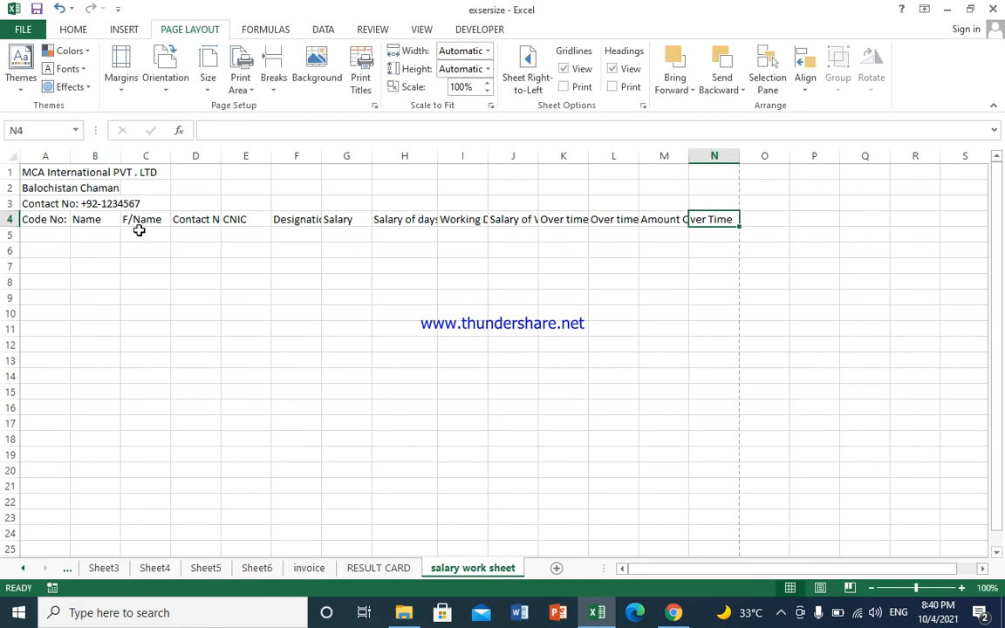
type("Tota")
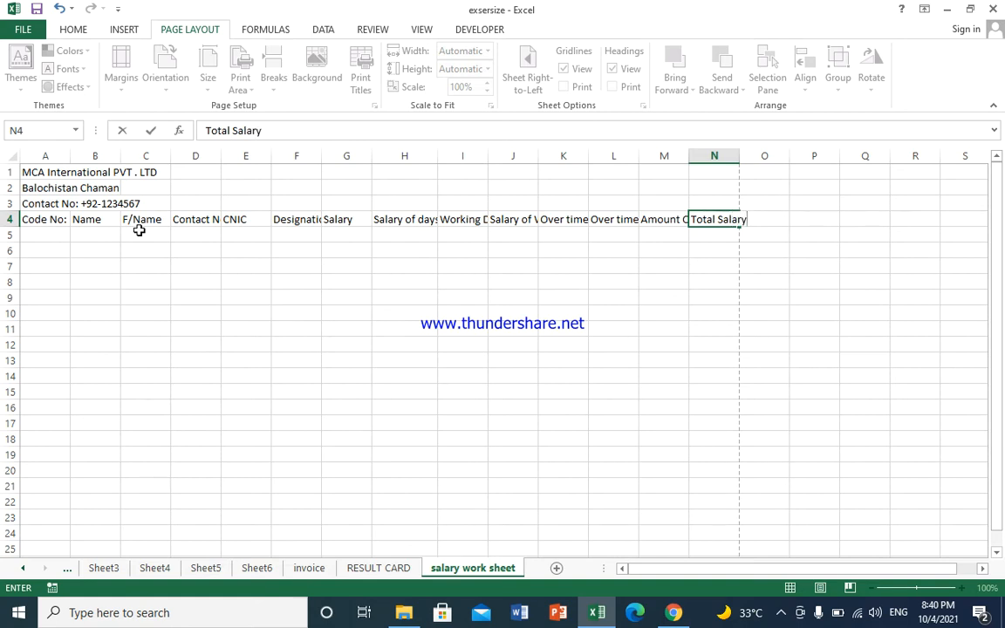
type("l Salary")
key("Return")
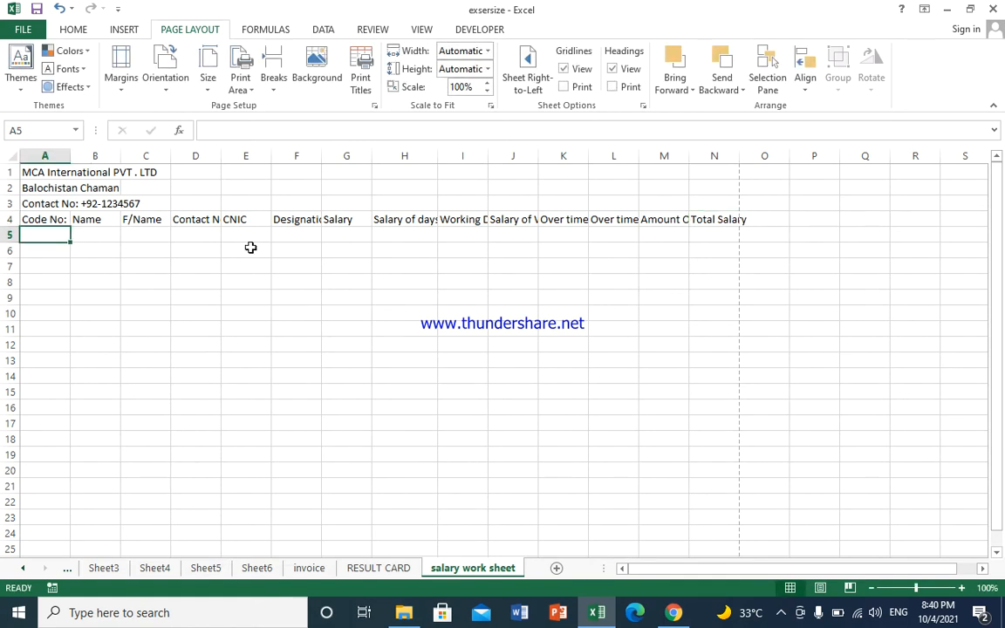
Step: AutoFit columns L, N and M to their long headings
left_click(79, 218)
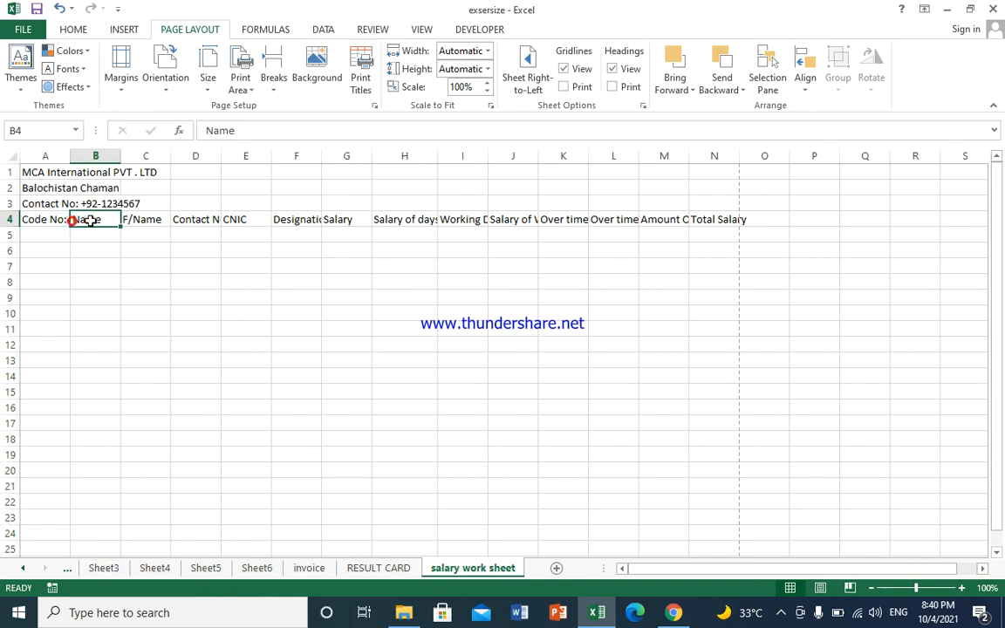
left_click_drag(42, 220, 735, 218)
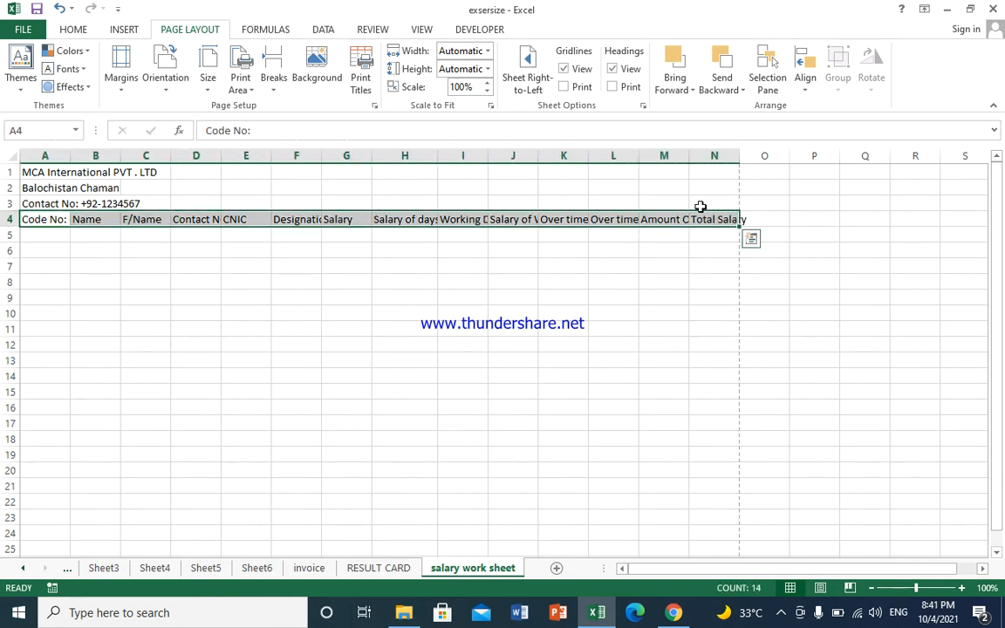
double_click(634, 155)
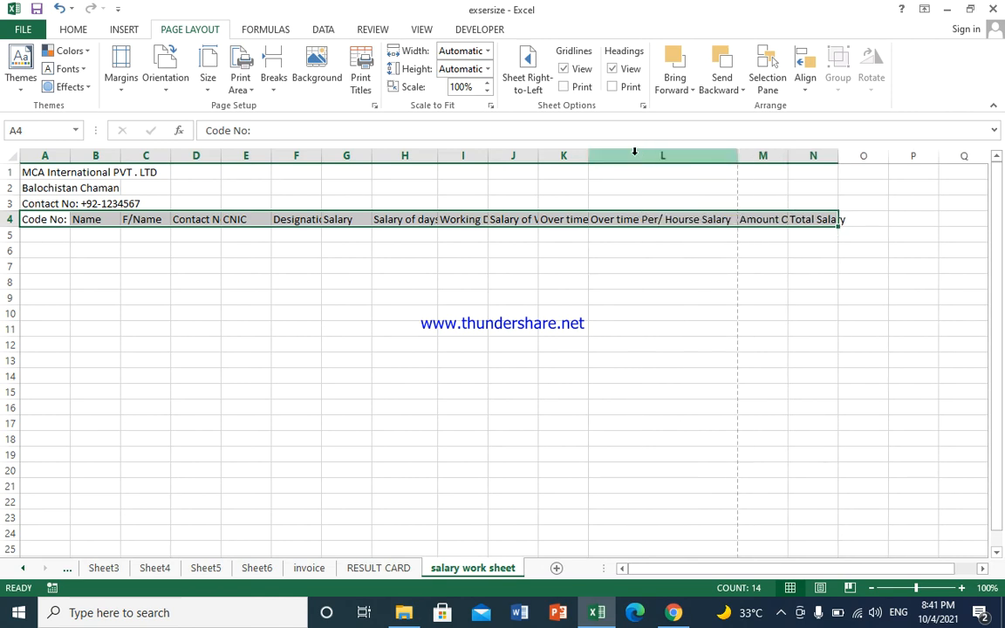
left_click(802, 219)
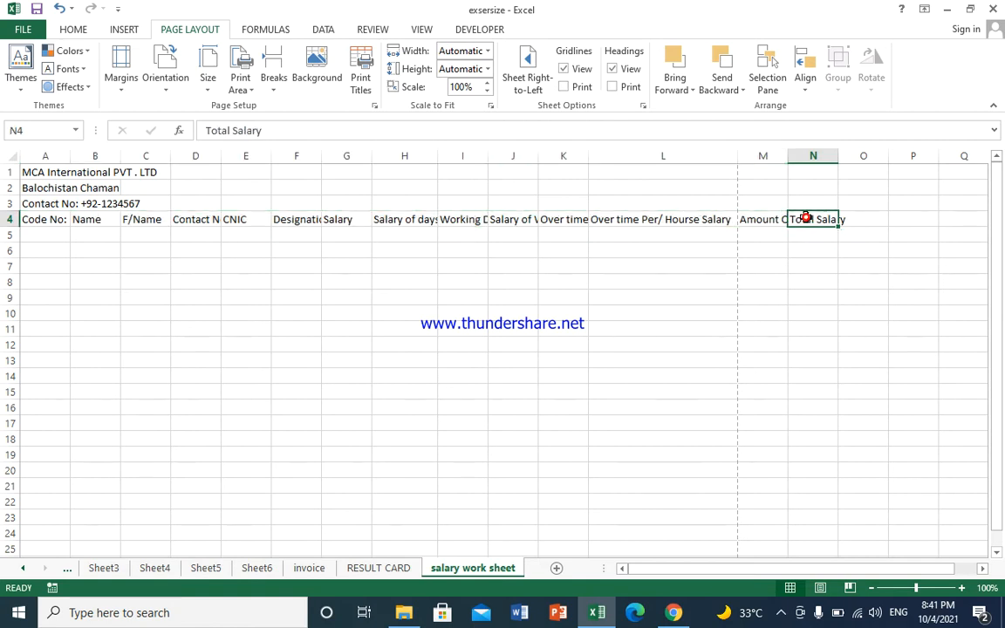
double_click(838, 155)
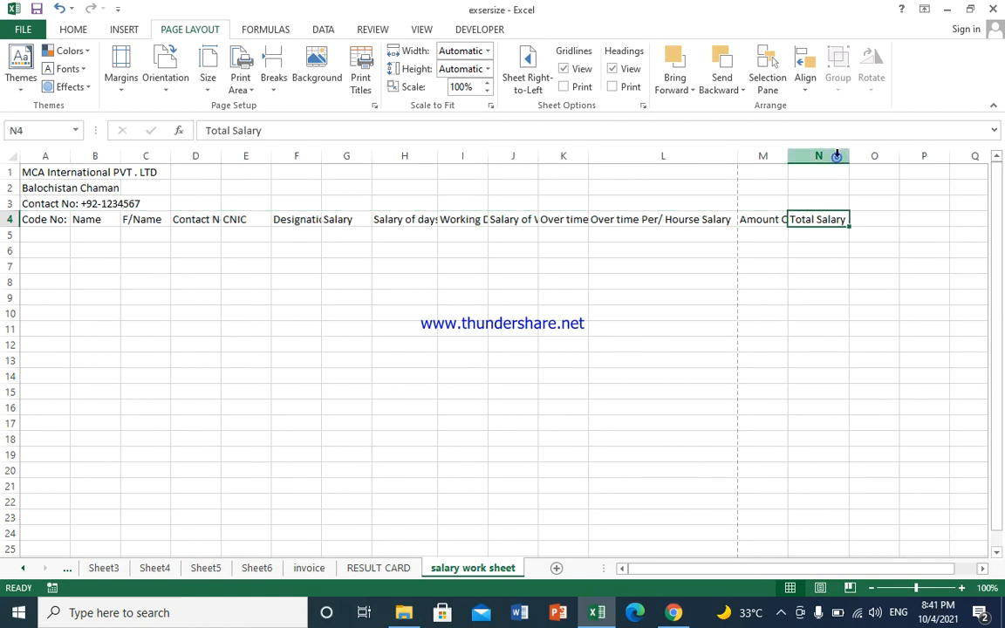
double_click(786, 156)
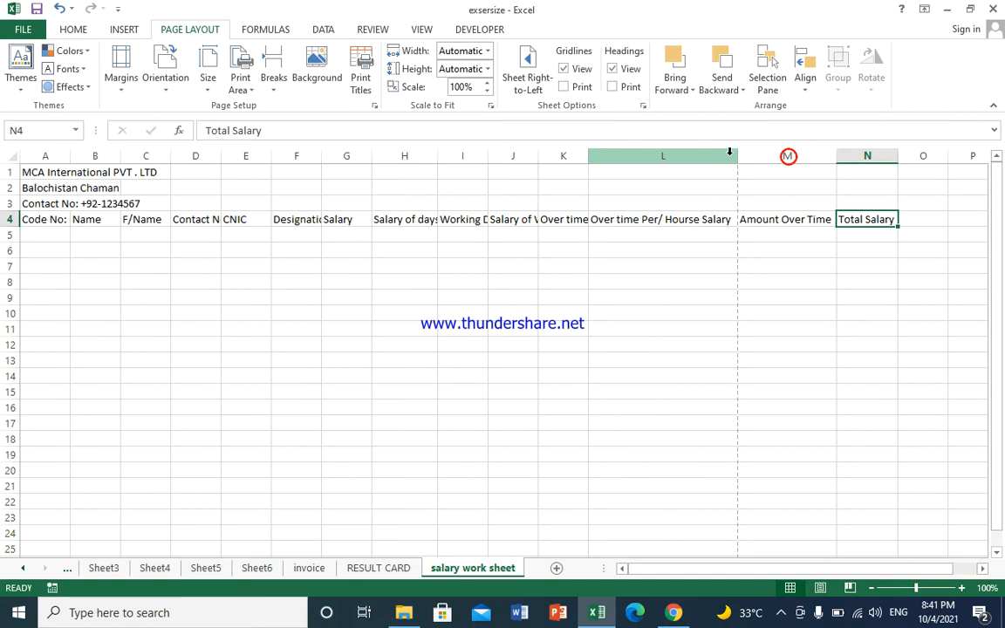
Step: AutoFit columns K, J, I and H so their headings show in full
left_click(729, 154)
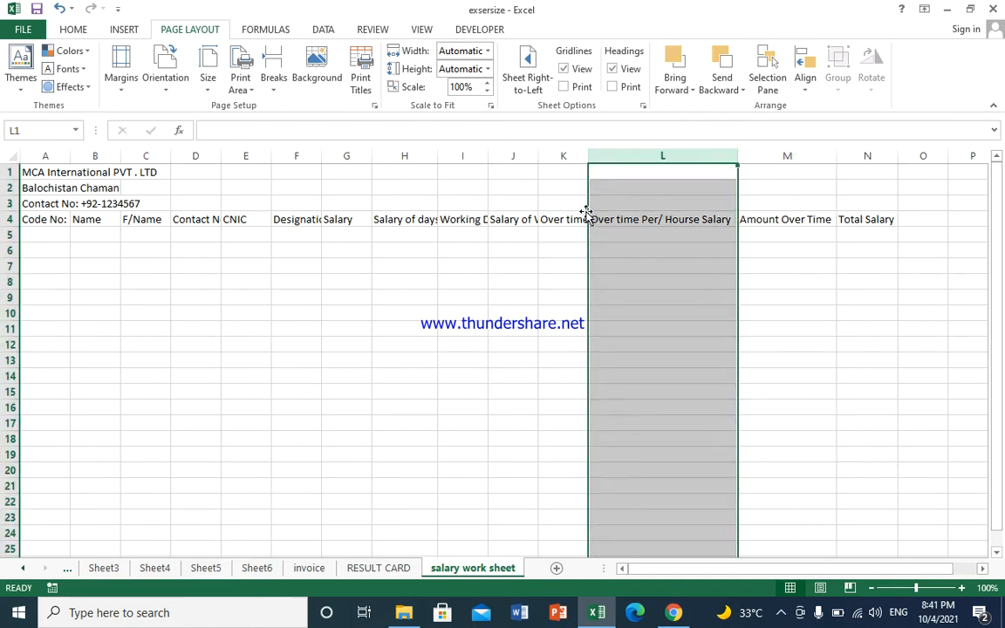
left_click(577, 158)
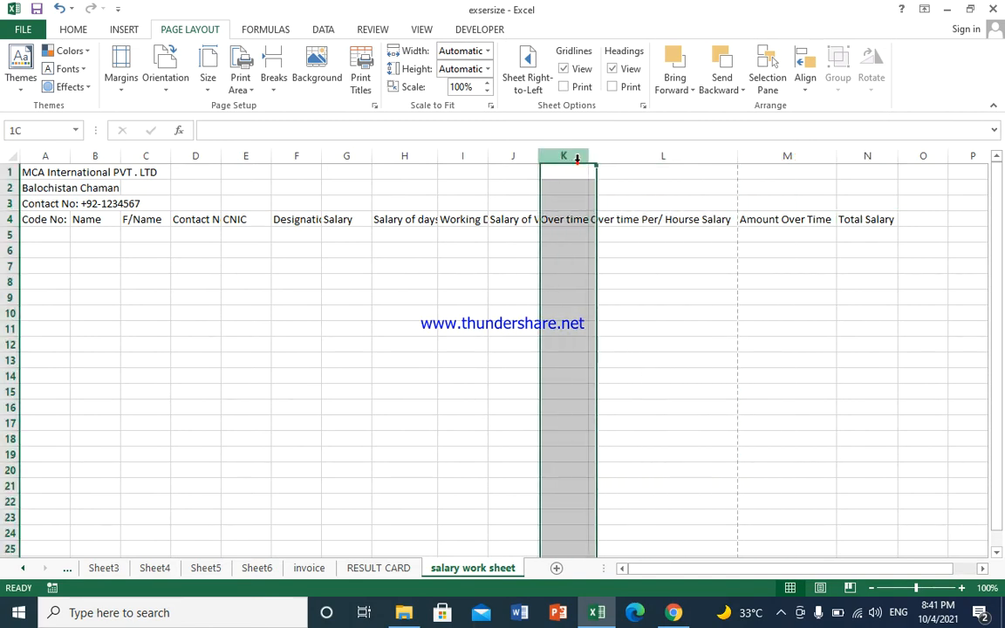
double_click(595, 158)
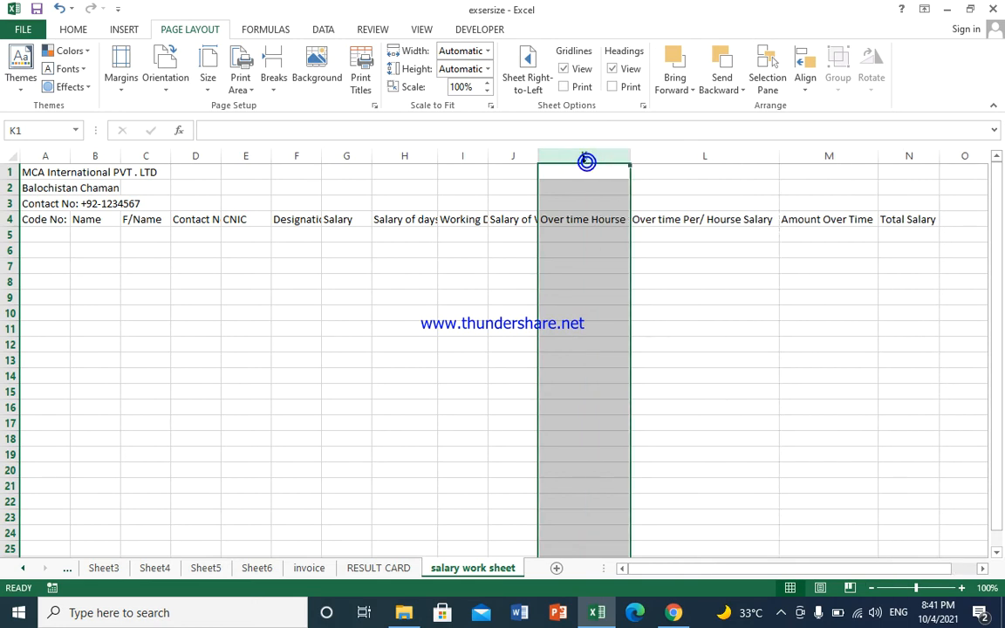
left_click(516, 184)
double_click(538, 155)
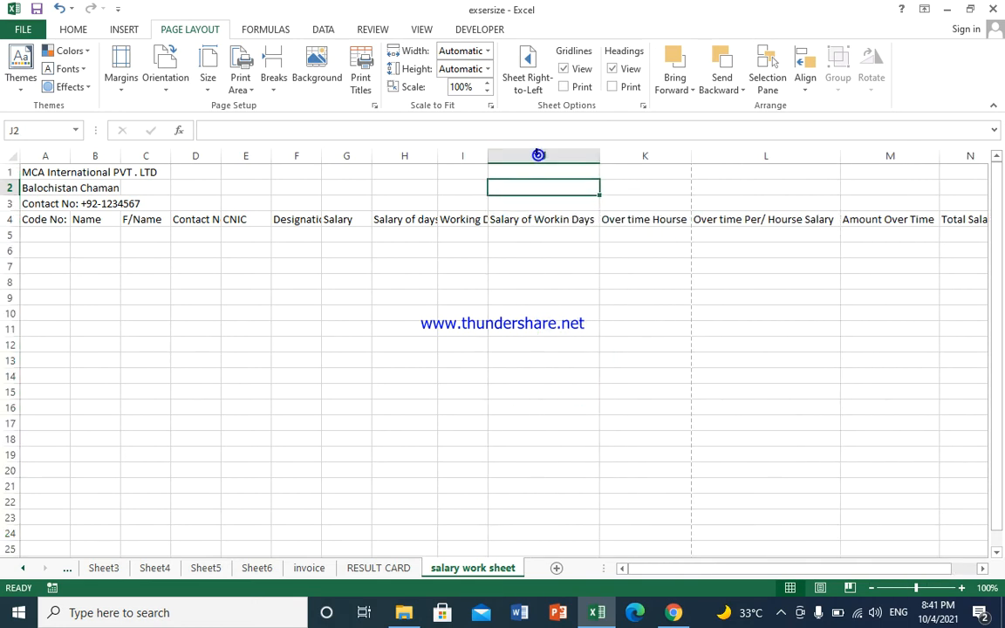
double_click(487, 156)
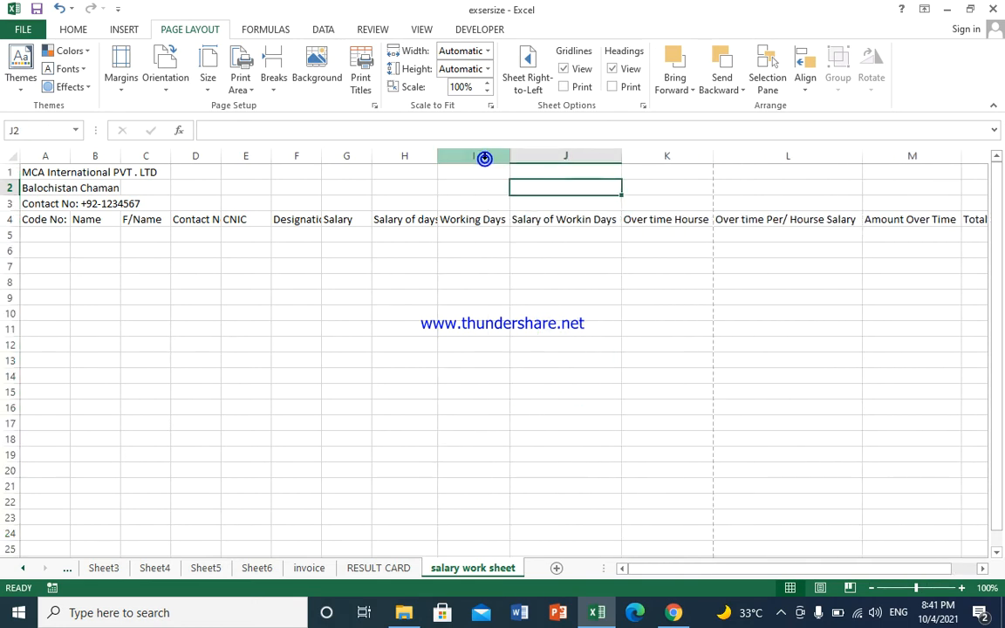
double_click(436, 156)
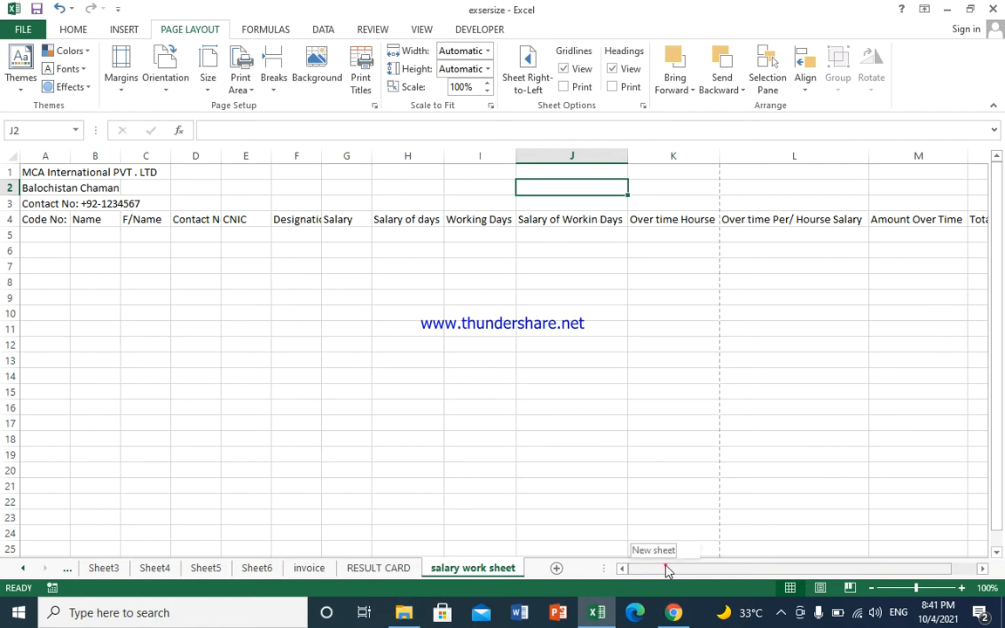
Step: Select the row 4 headings and look through the Formulas, Insert, Data, Review and View tabs
left_click_drag(29, 219, 898, 224)
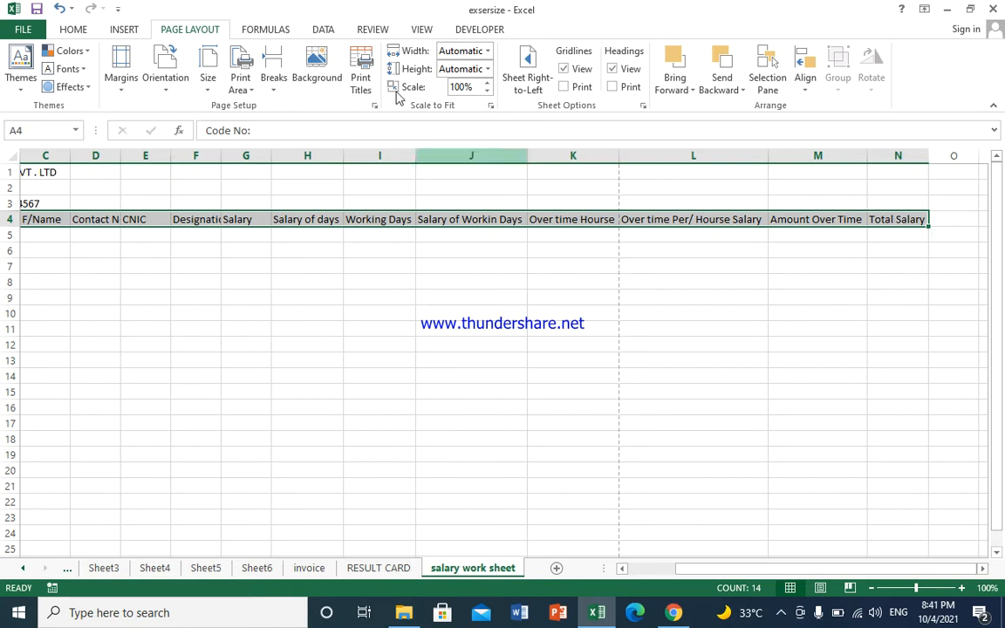
left_click(262, 27)
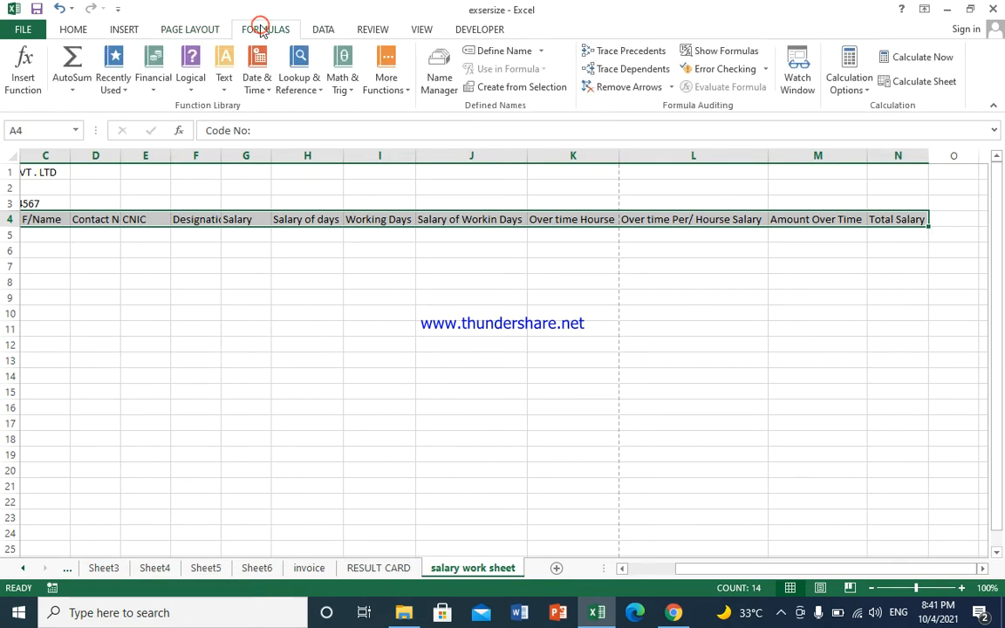
left_click(127, 30)
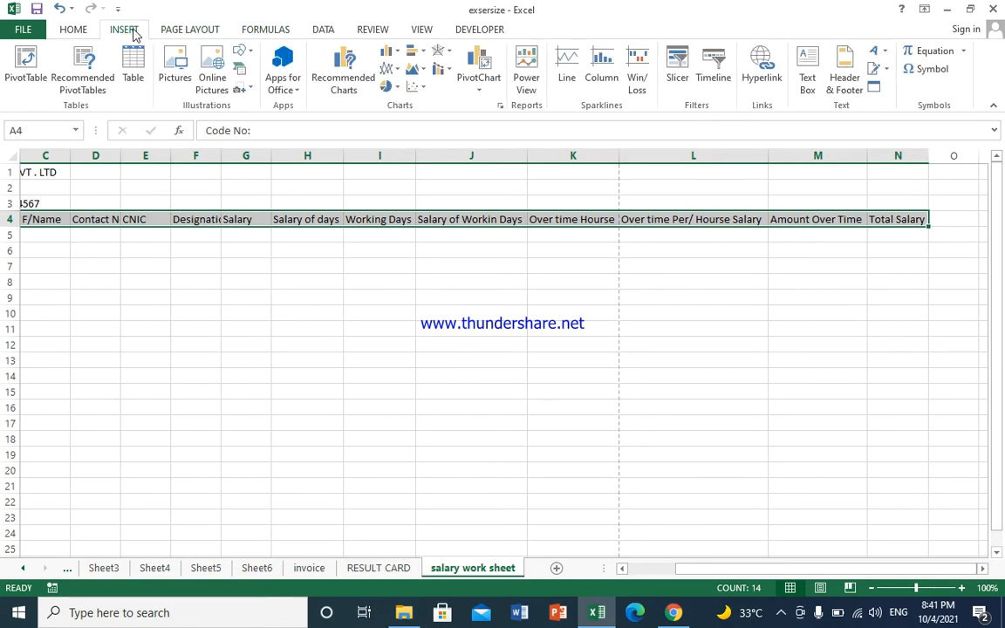
left_click(323, 30)
left_click(384, 31)
left_click(412, 29)
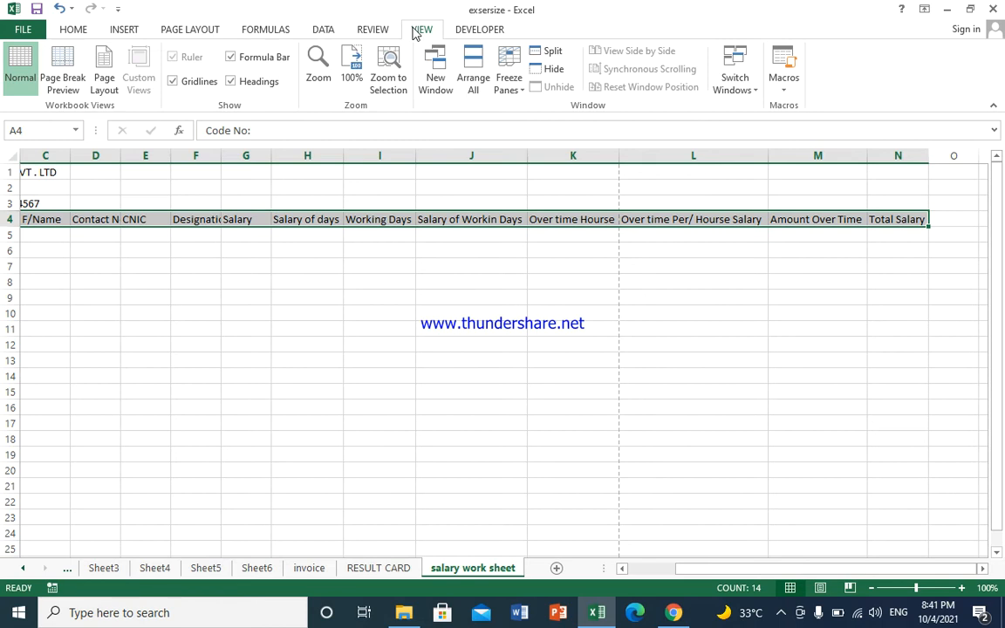
left_click(74, 29)
left_click(119, 29)
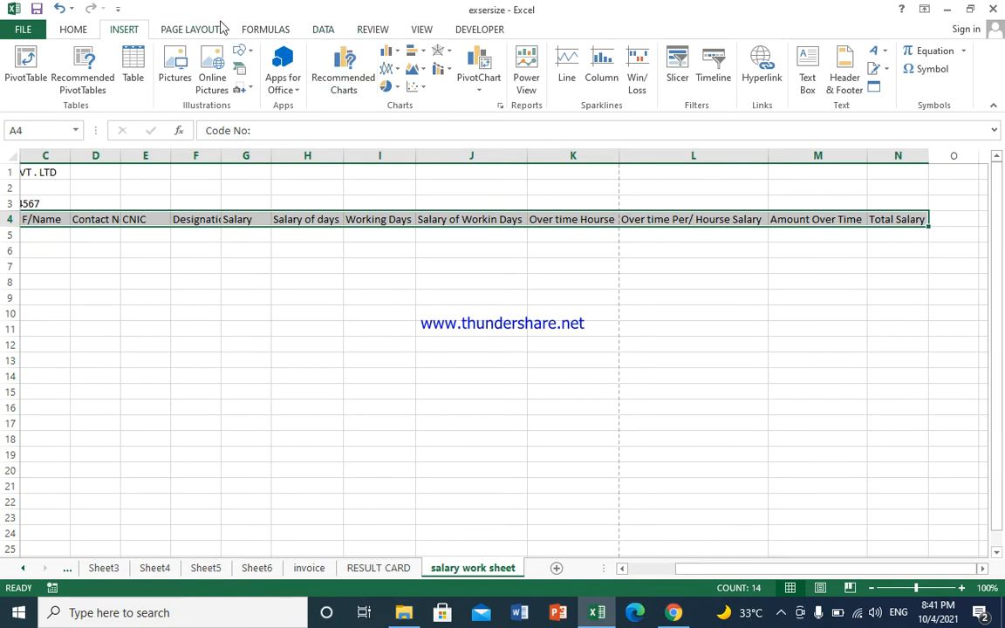
Step: Lower the Scale to Fit print scale from 100% to 70%
left_click(188, 31)
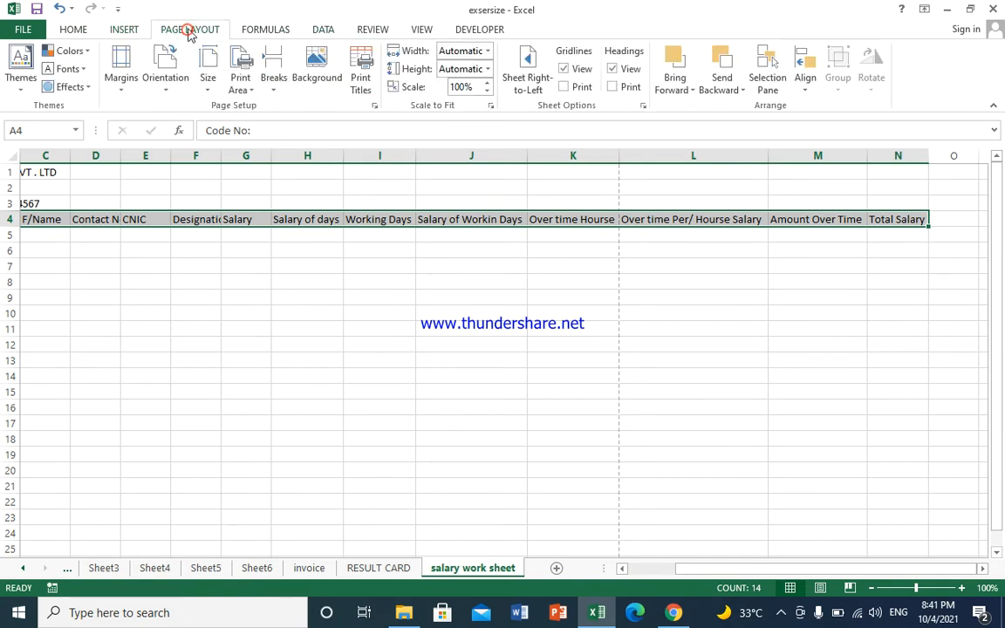
left_click(487, 92)
left_click(487, 93)
left_click(486, 93)
left_click(486, 92)
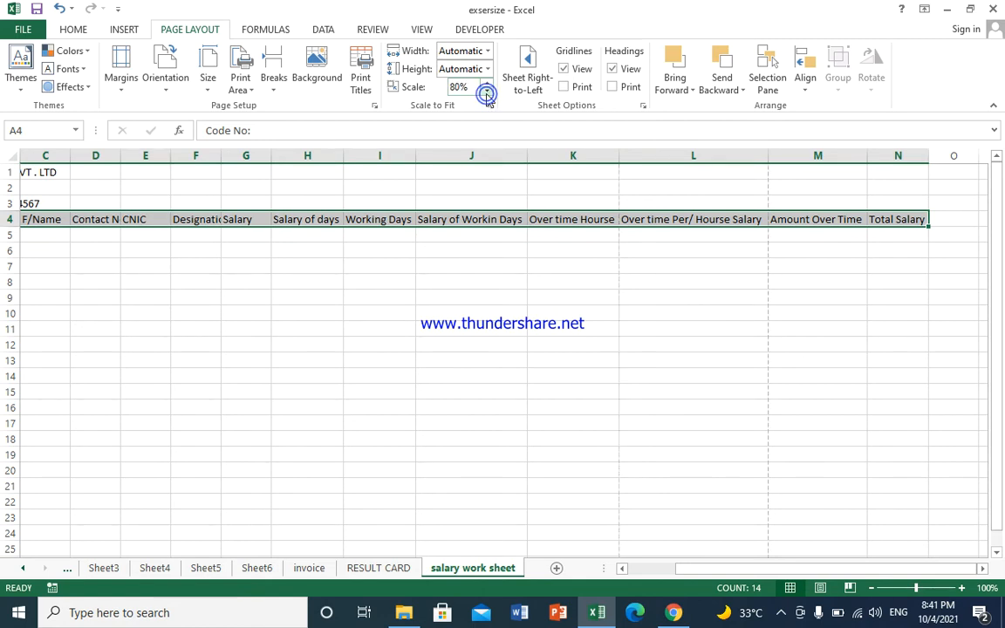
left_click(486, 93)
left_click(486, 93)
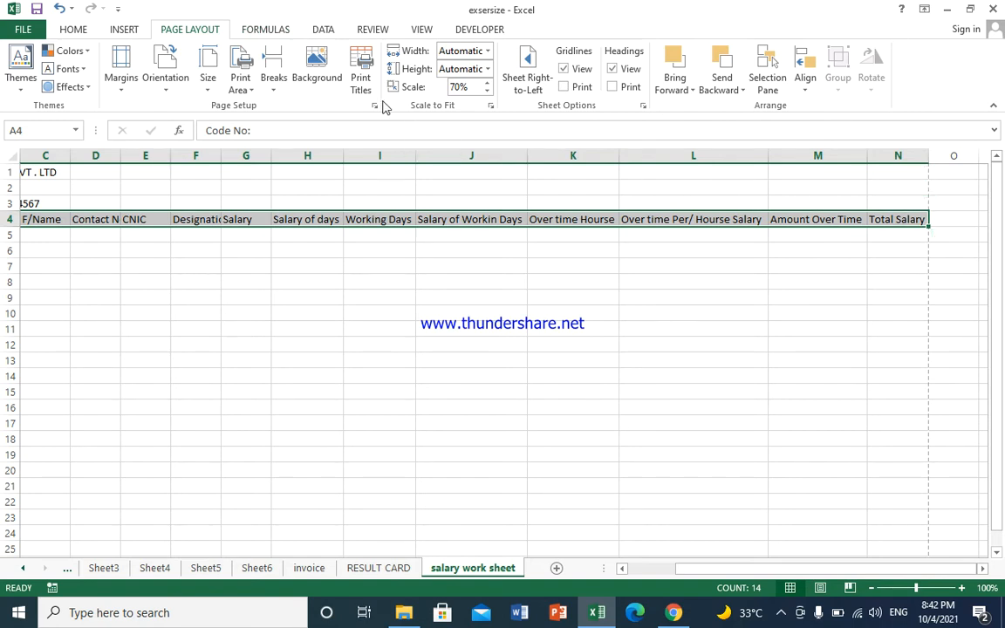
Step: Look through the Formulas, Data, Review, View, Developer and Insert tabs, ending on Home
left_click(272, 30)
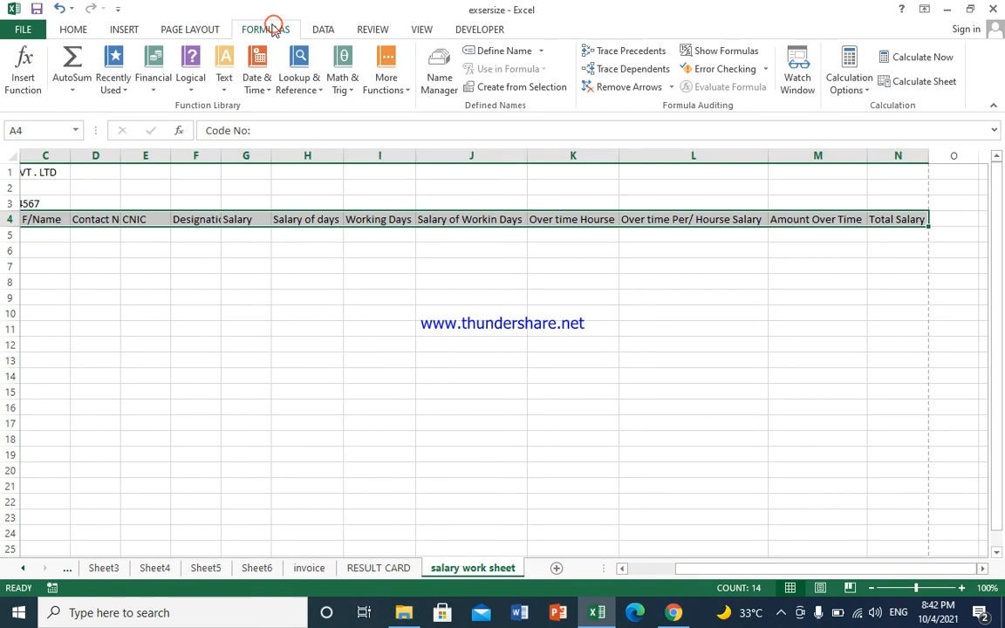
left_click(326, 32)
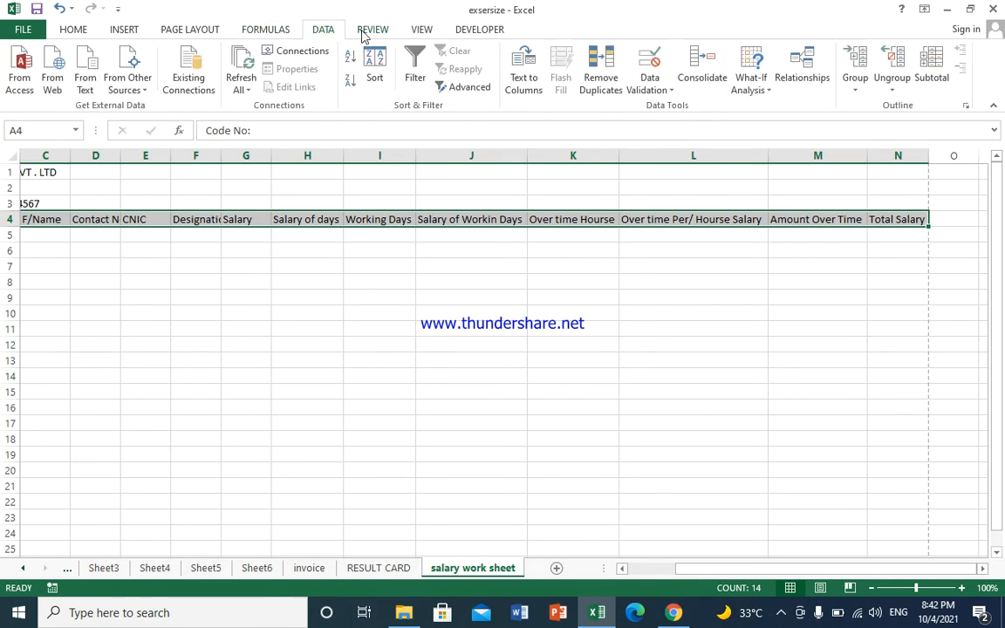
left_click(367, 33)
left_click(421, 32)
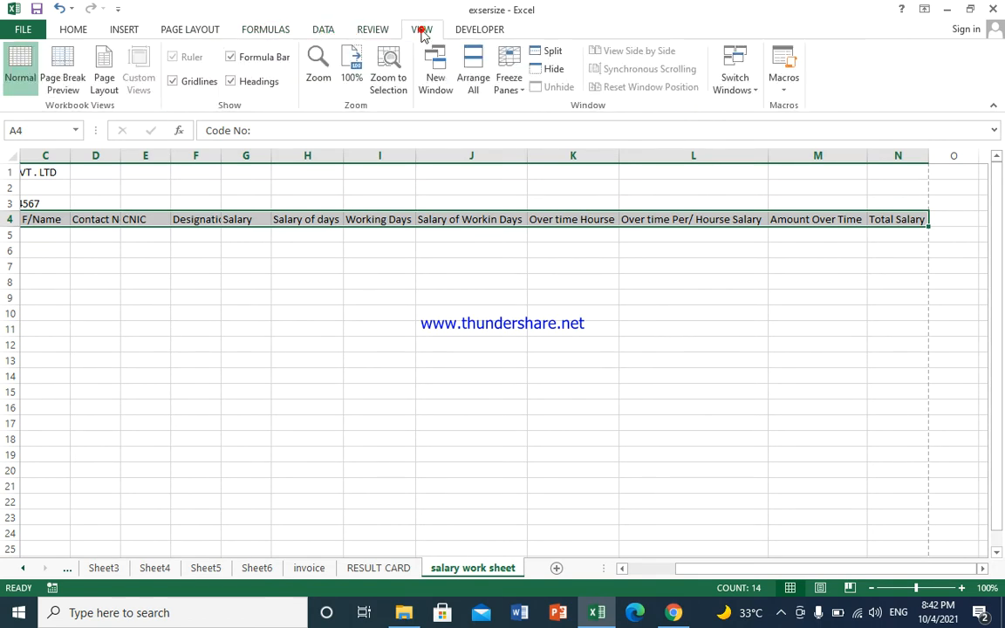
left_click(376, 34)
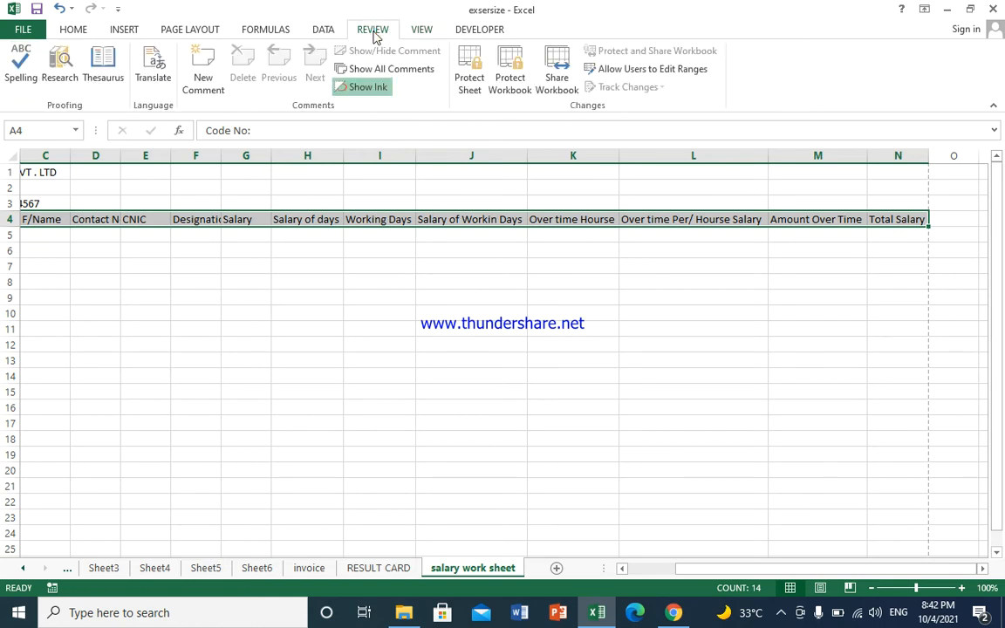
left_click(424, 33)
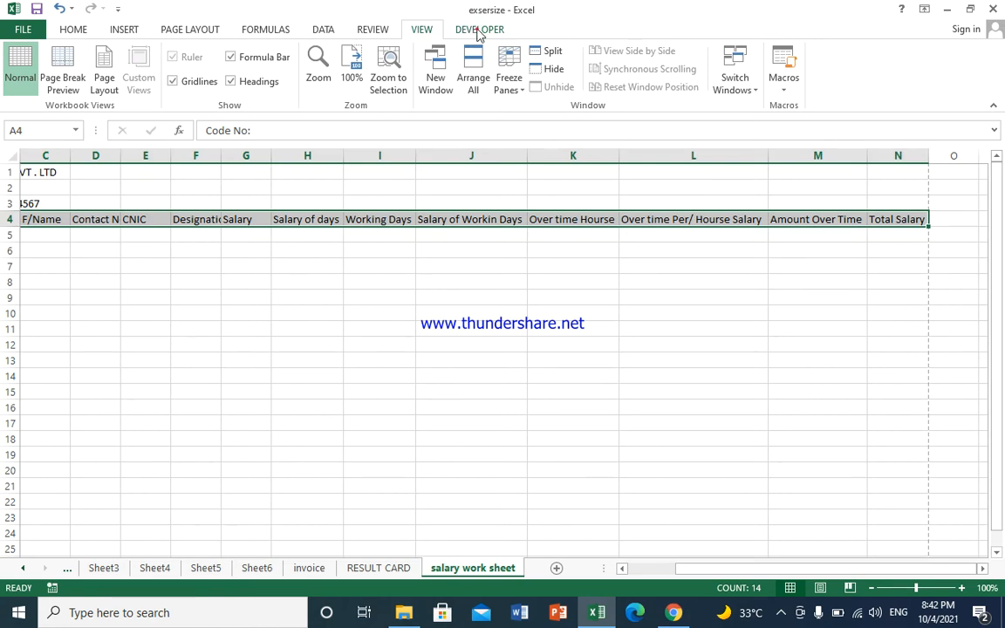
left_click(478, 31)
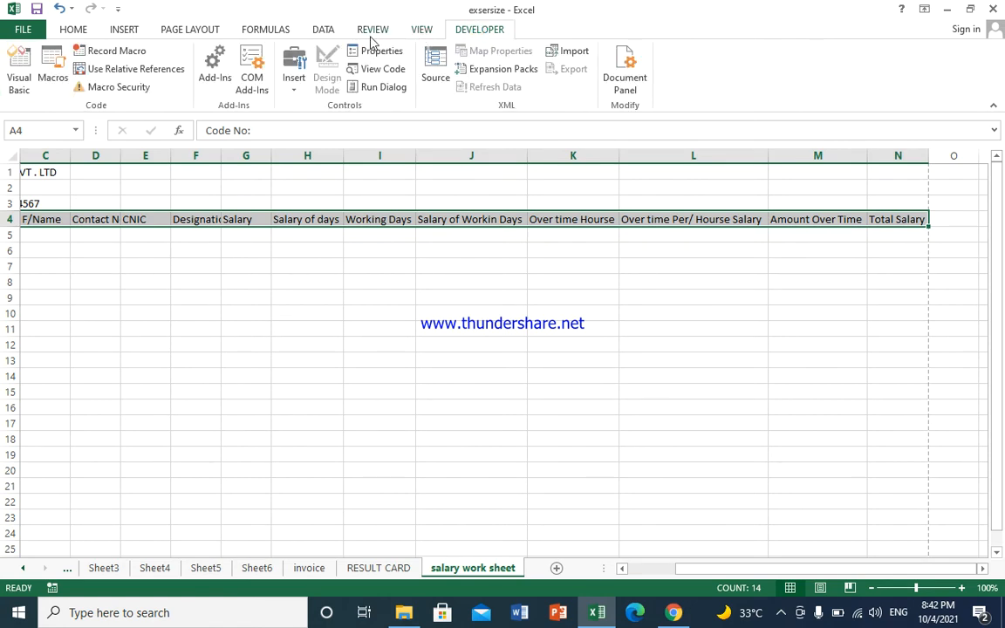
left_click(120, 32)
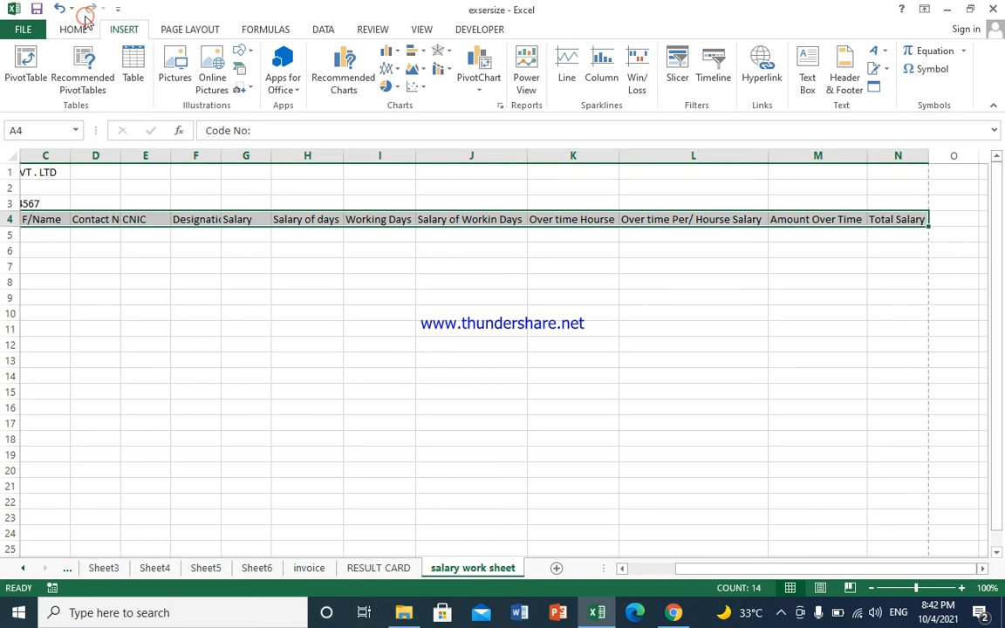
left_click(80, 30)
Step: Apply Wrap Text, Center, Middle Align and Bold to the row 4 headings, then select A5
left_click(401, 59)
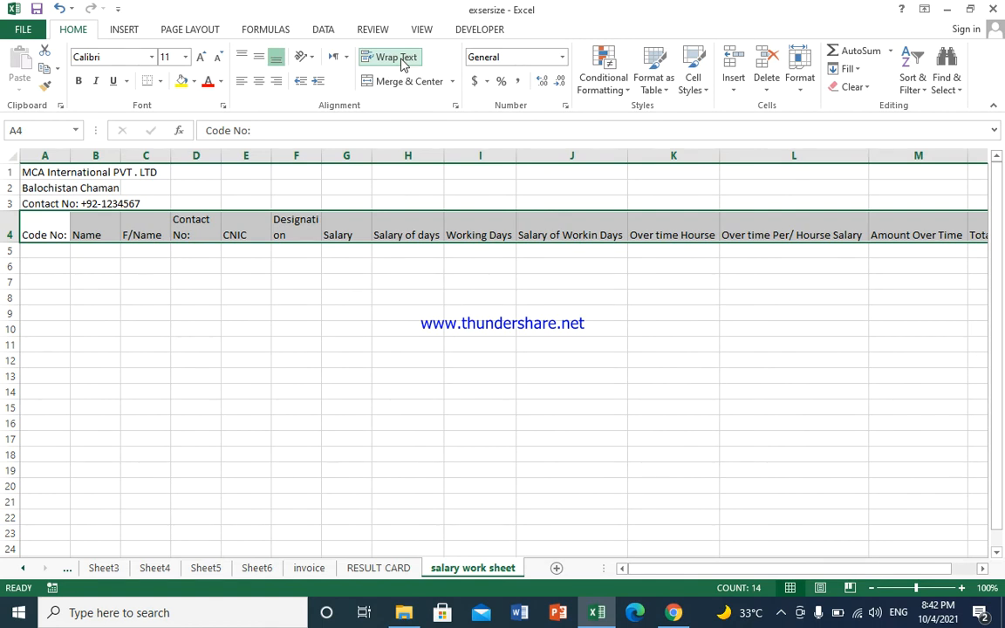
left_click(259, 81)
left_click(259, 60)
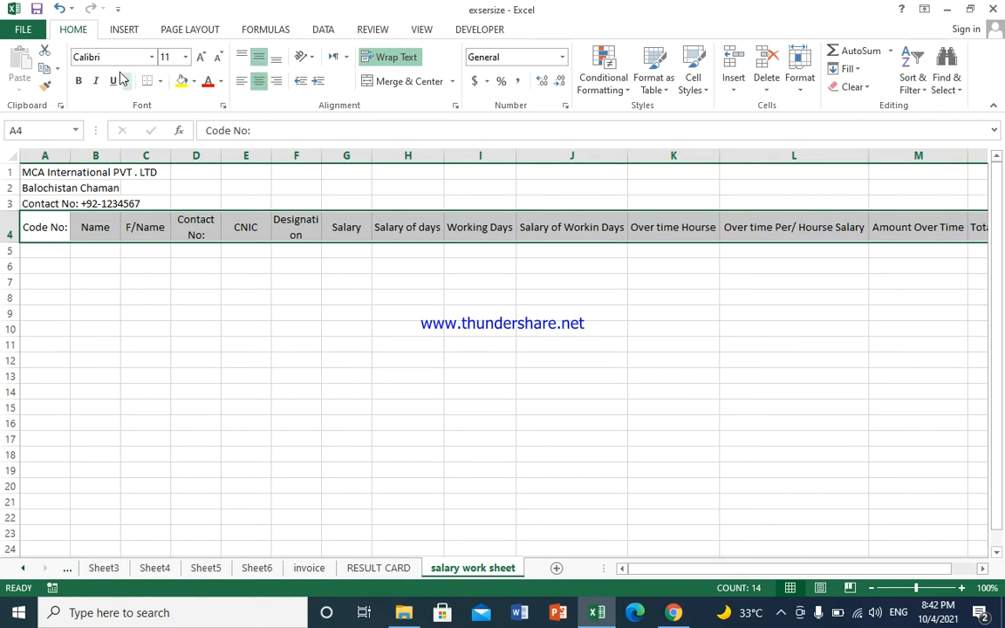
left_click(78, 80)
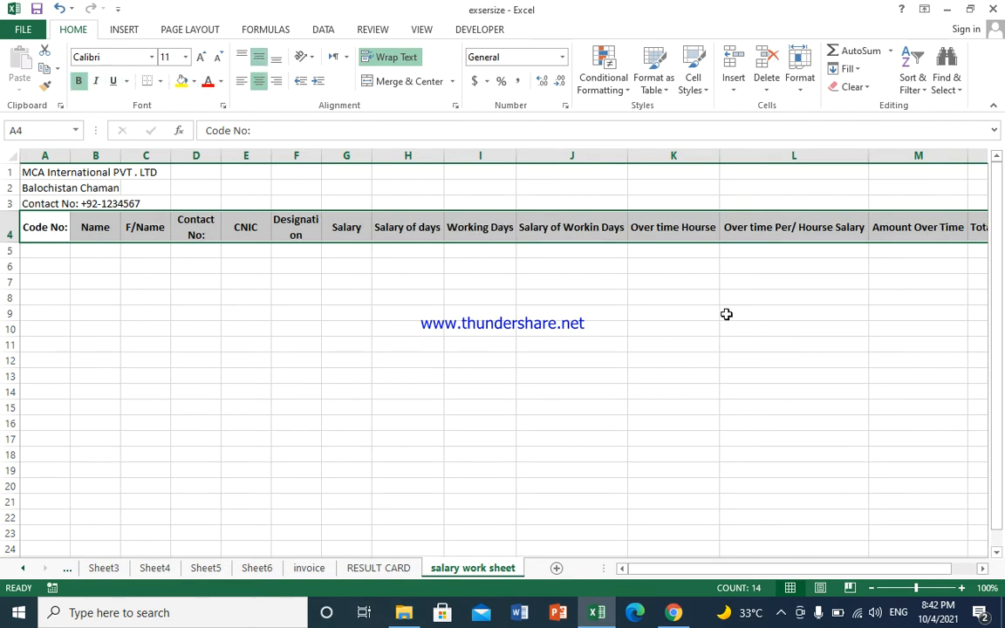
left_click_drag(820, 309, 898, 313)
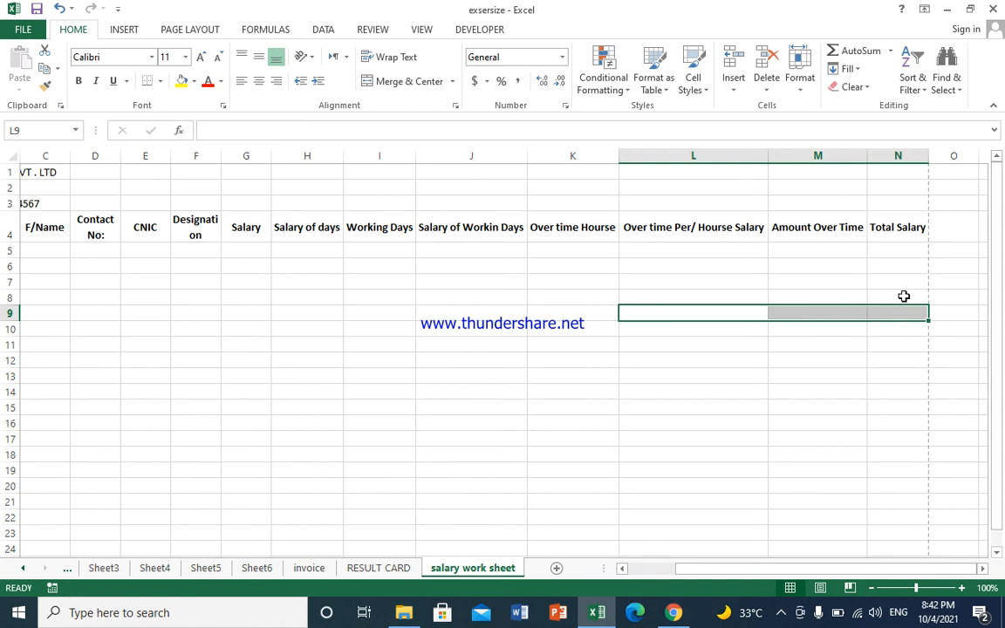
left_click(800, 222)
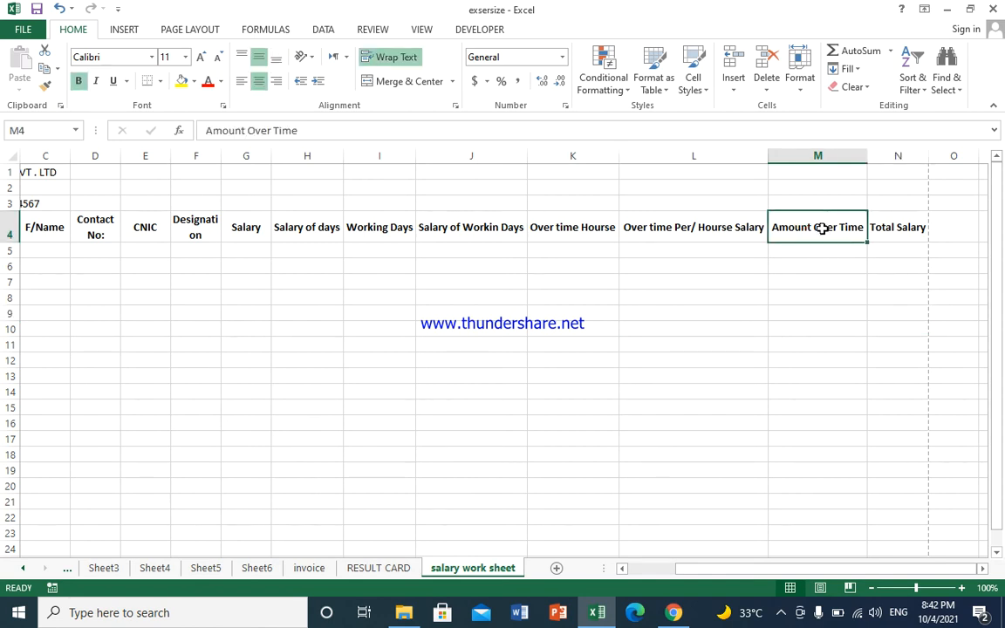
left_click(907, 225)
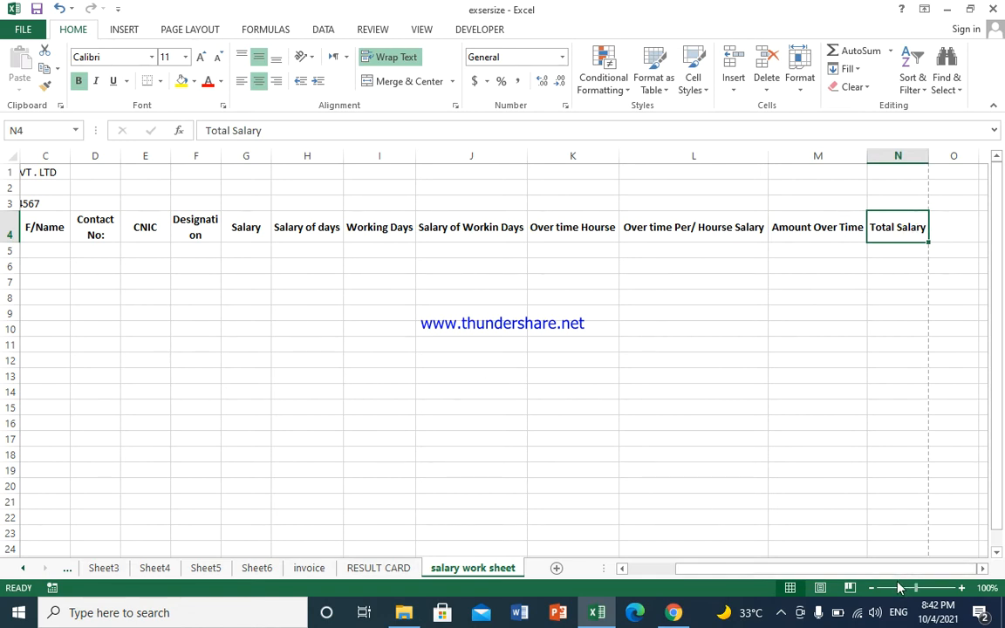
left_click_drag(848, 576, 666, 567)
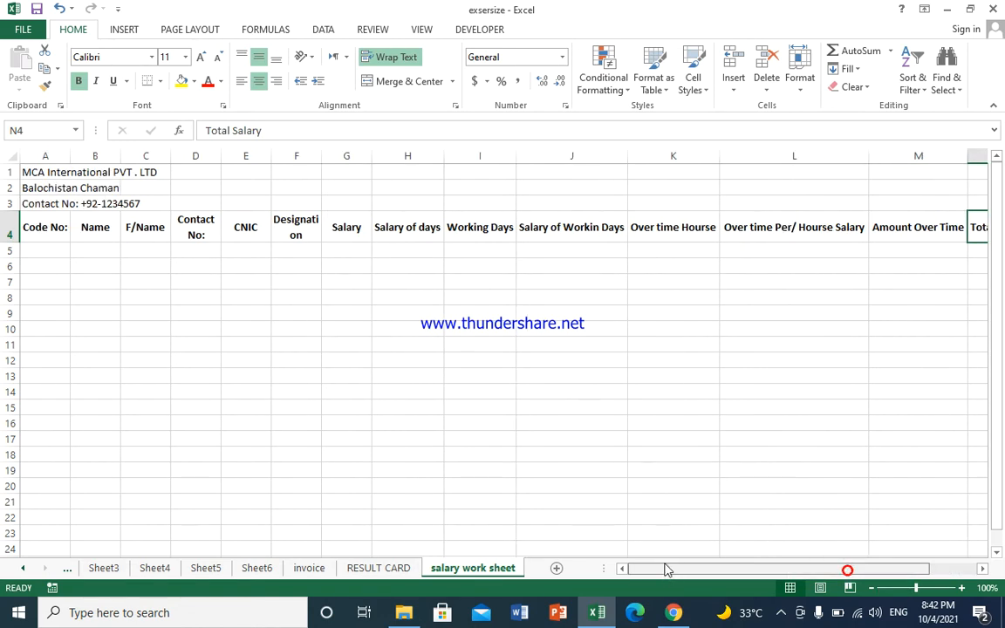
left_click(52, 249)
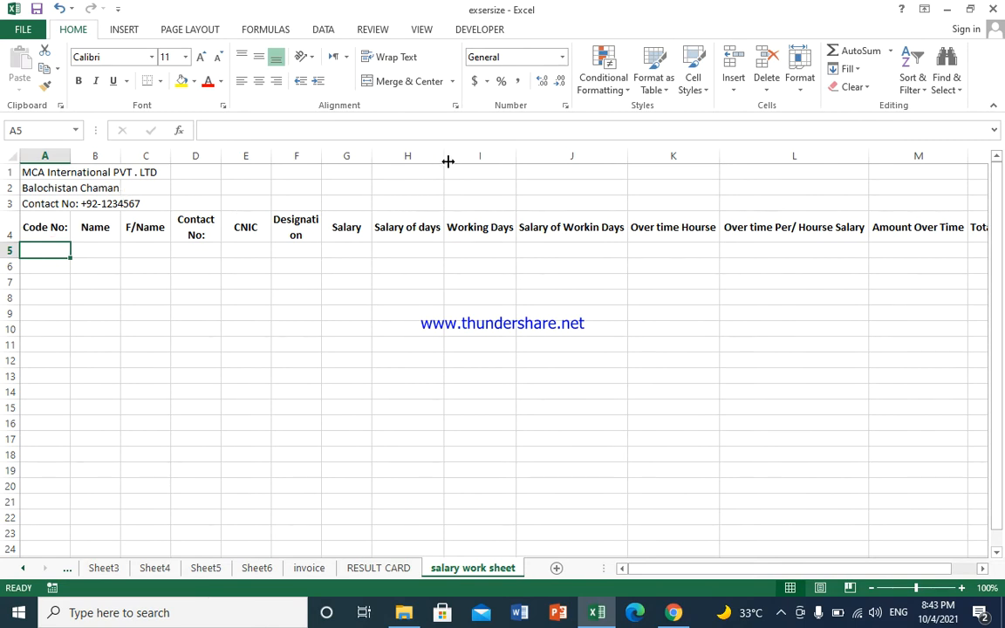
Step: Narrow columns H through M by dragging their borders so the headings wrap onto two lines
left_click(414, 222)
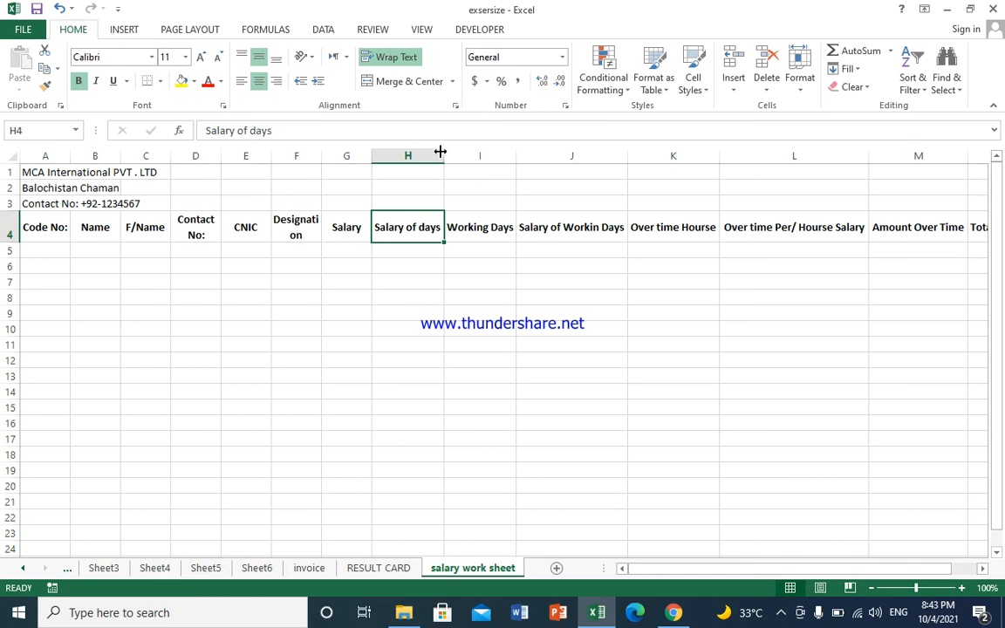
left_click_drag(443, 152, 426, 163)
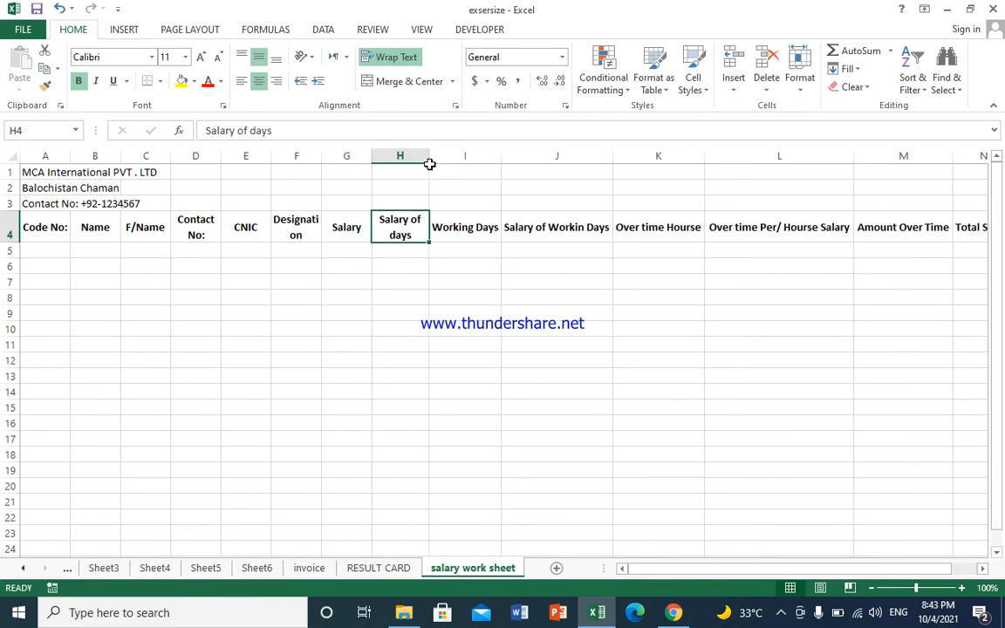
left_click_drag(498, 161, 475, 161)
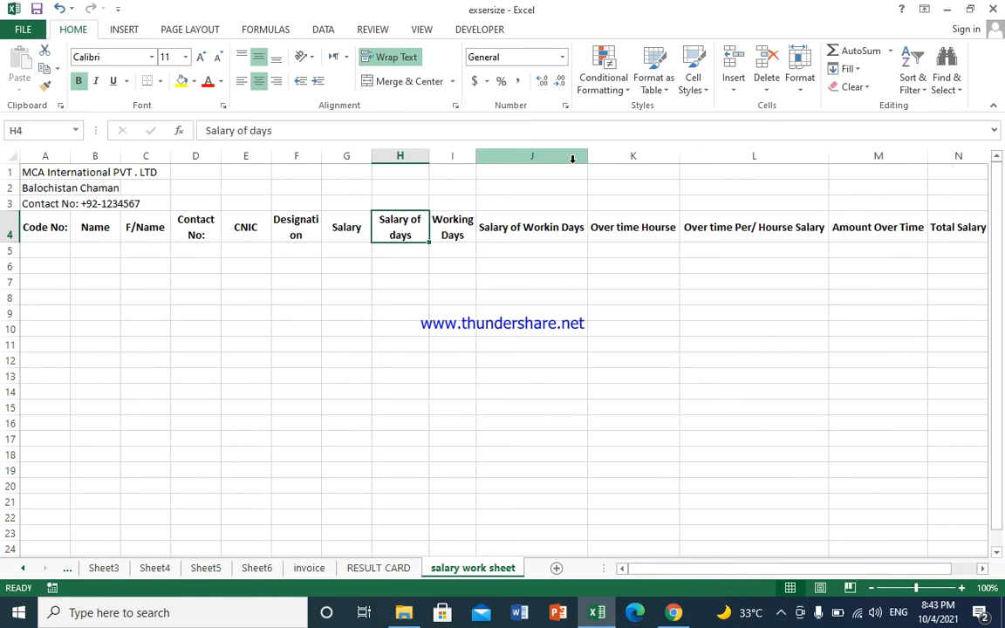
left_click_drag(590, 159, 533, 169)
left_click_drag(625, 157, 584, 168)
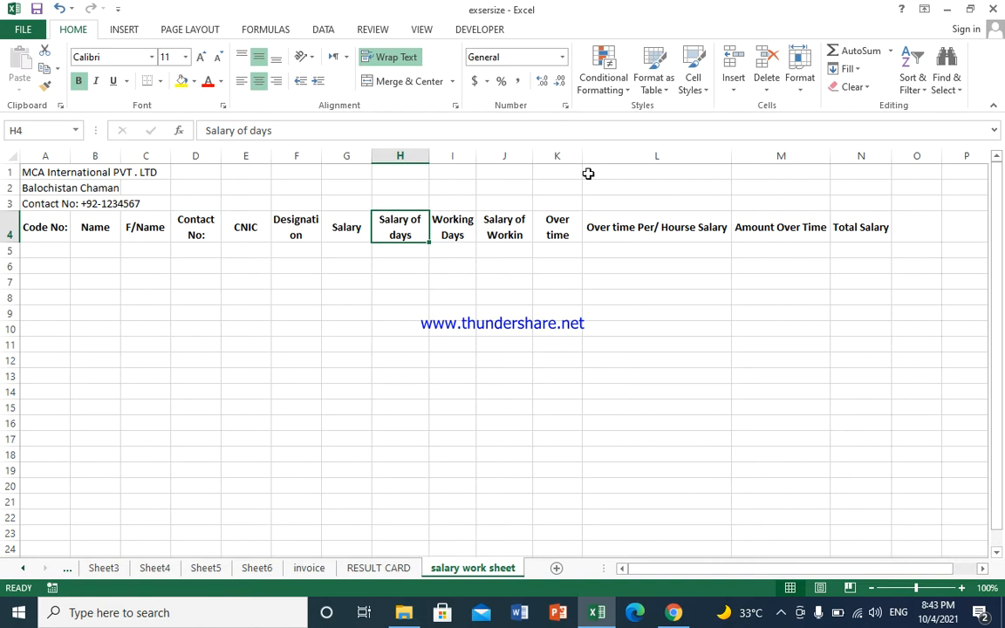
left_click_drag(579, 158, 597, 159)
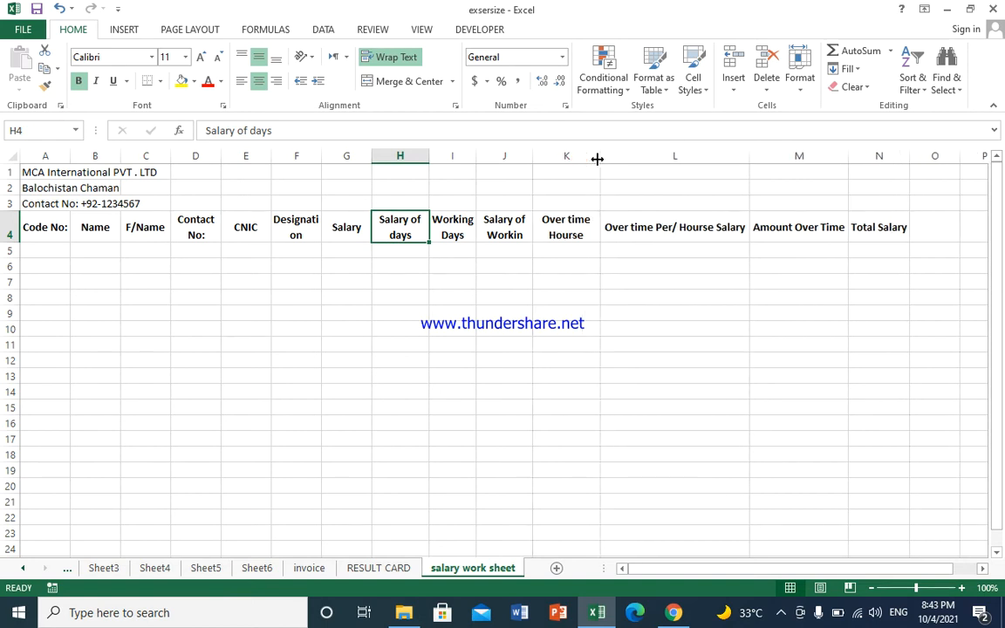
left_click_drag(754, 157, 698, 164)
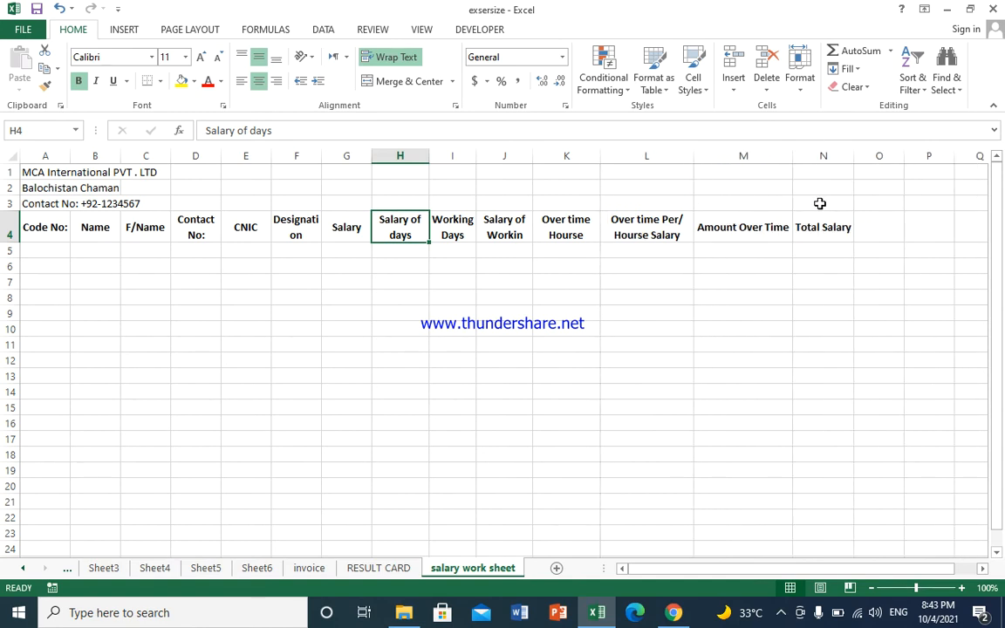
left_click_drag(791, 162, 824, 159)
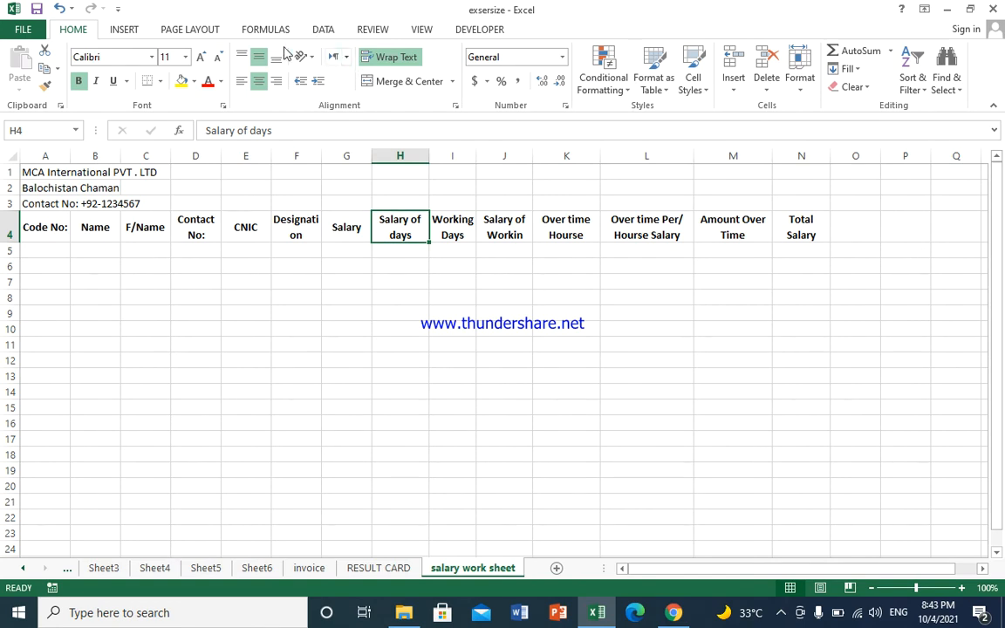
Step: Raise the print scale from 70% to 85%, checking the page break falls after Total Salary
left_click(253, 34)
left_click(209, 33)
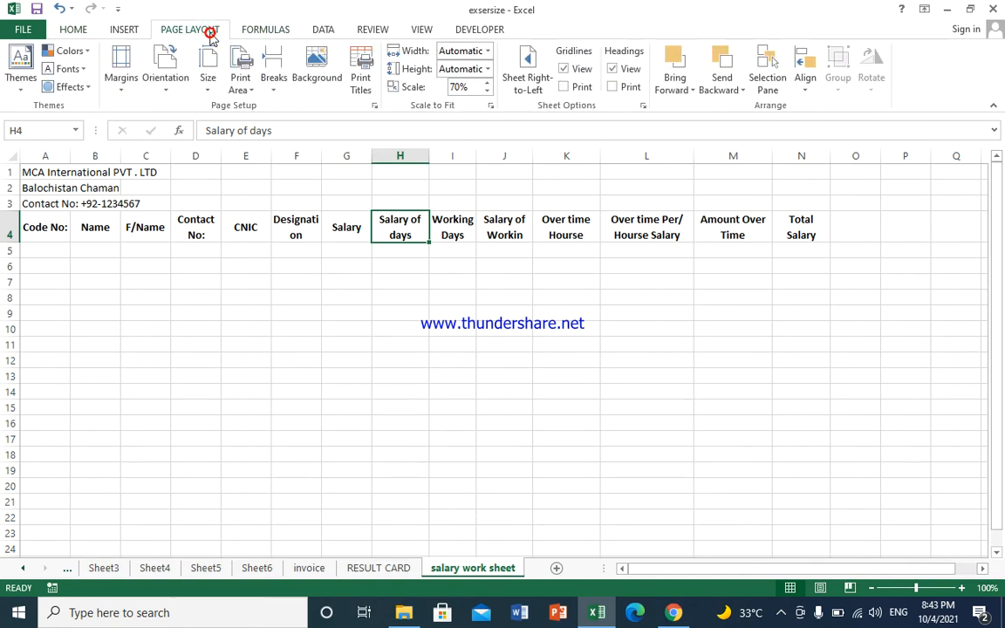
left_click(490, 83)
left_click(491, 83)
left_click(491, 83)
left_click(797, 278)
left_click(815, 227)
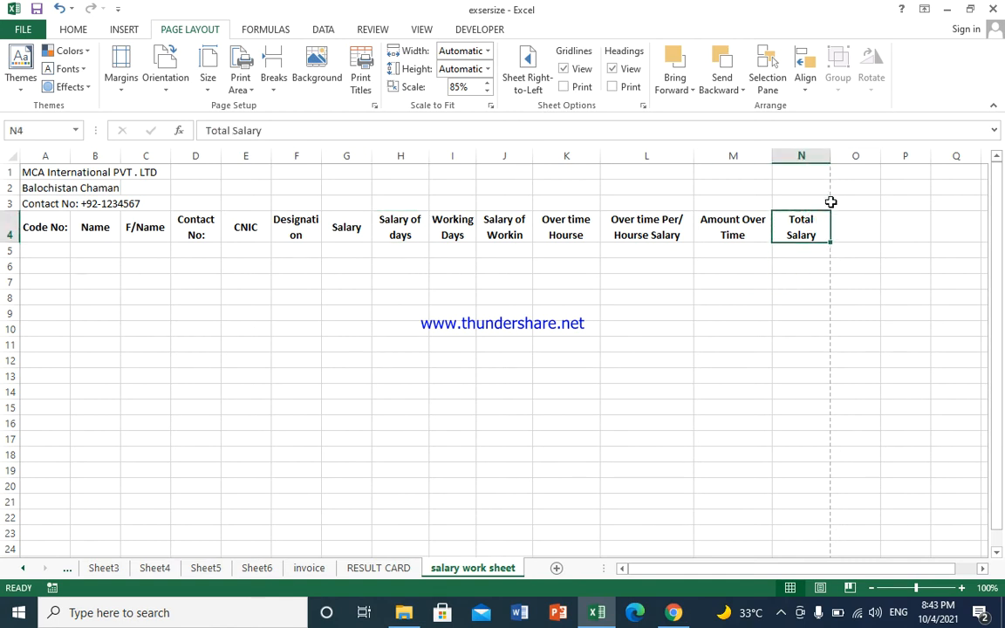
left_click_drag(91, 276, 72, 251)
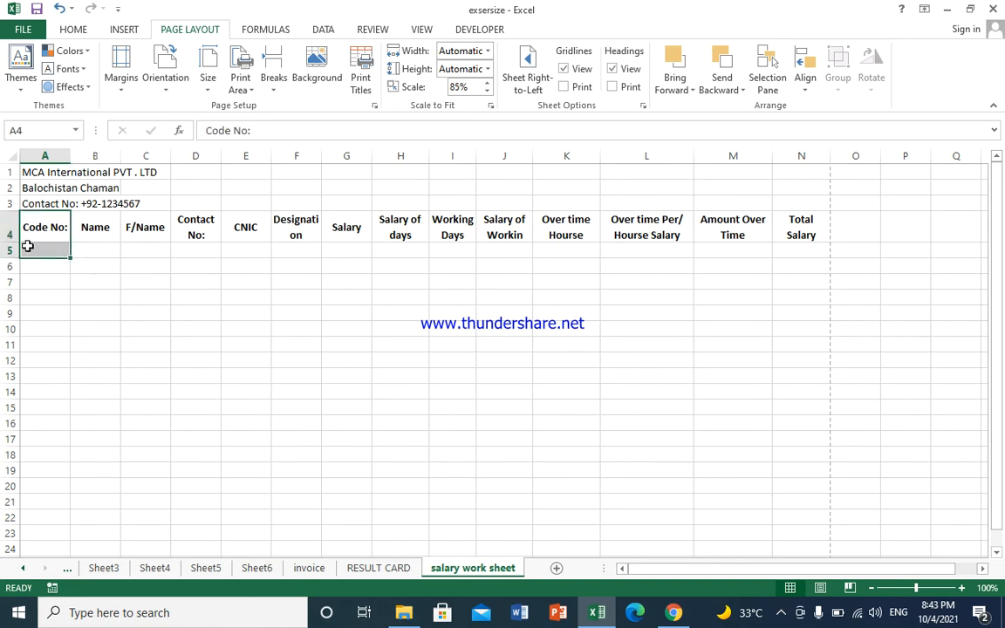
Step: Merge and centre rows 1 and 2 across A–N, with middle vertical alignment
left_click(28, 247)
left_click_drag(54, 172, 795, 176)
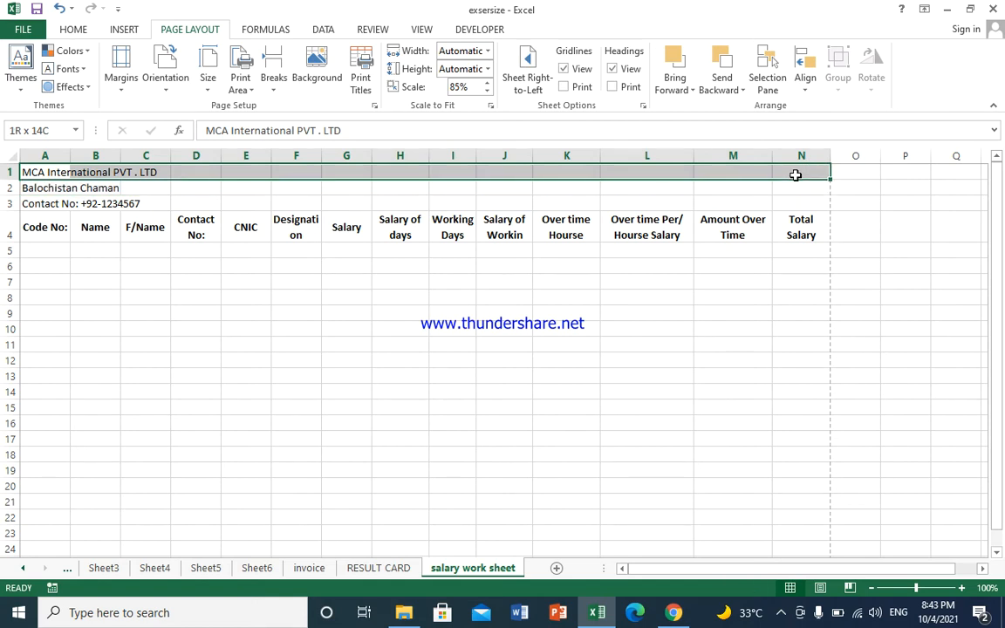
left_click(73, 29)
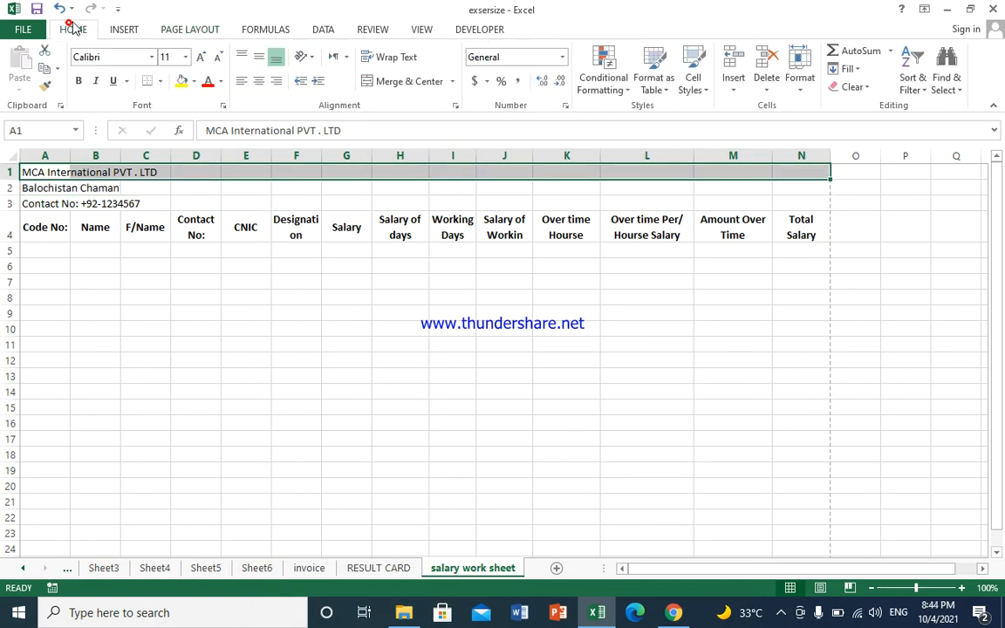
left_click(388, 81)
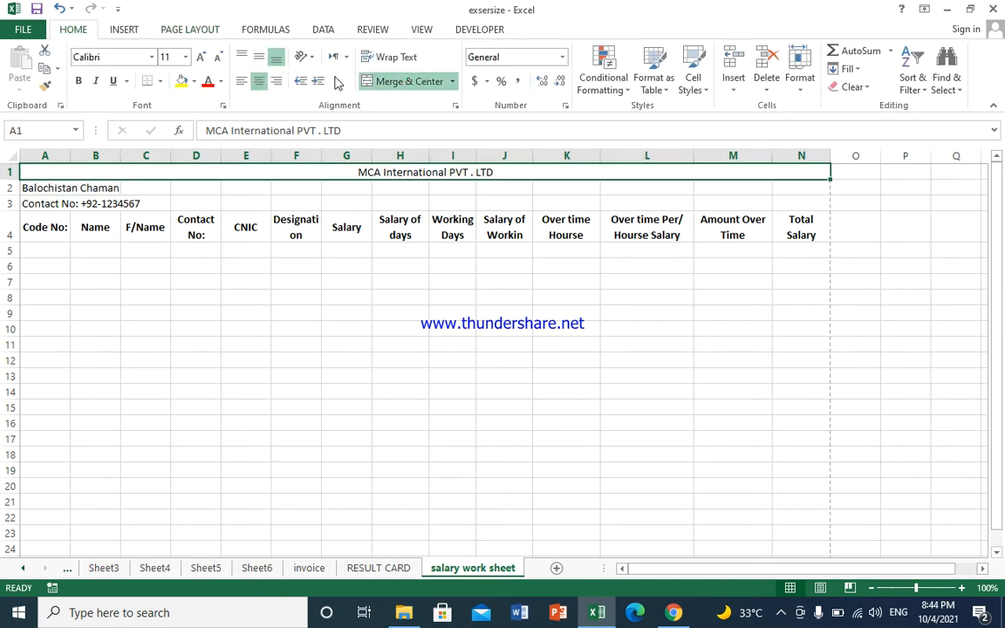
left_click(255, 57)
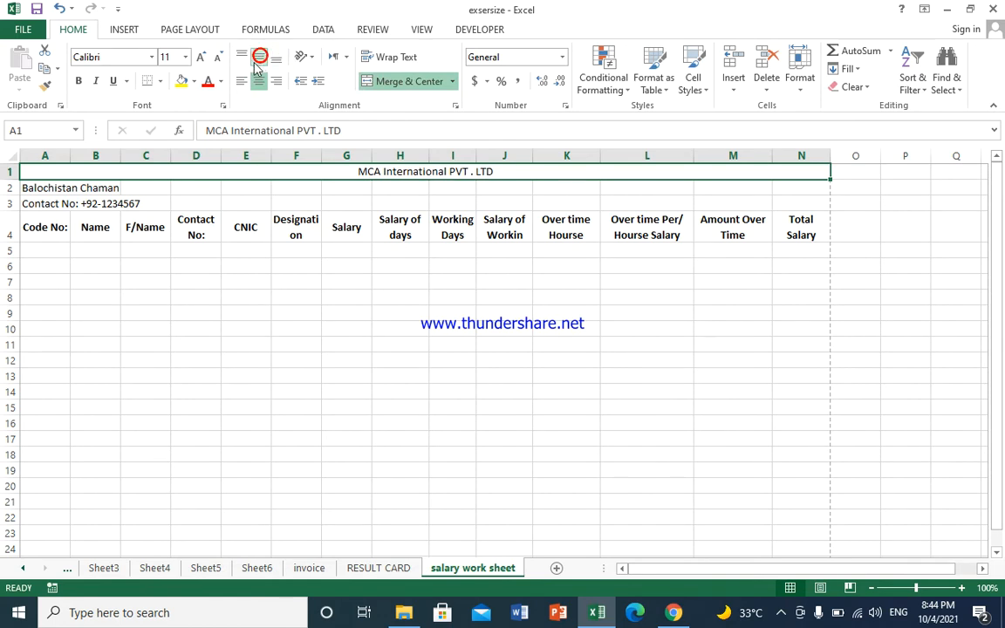
left_click_drag(90, 189, 138, 189)
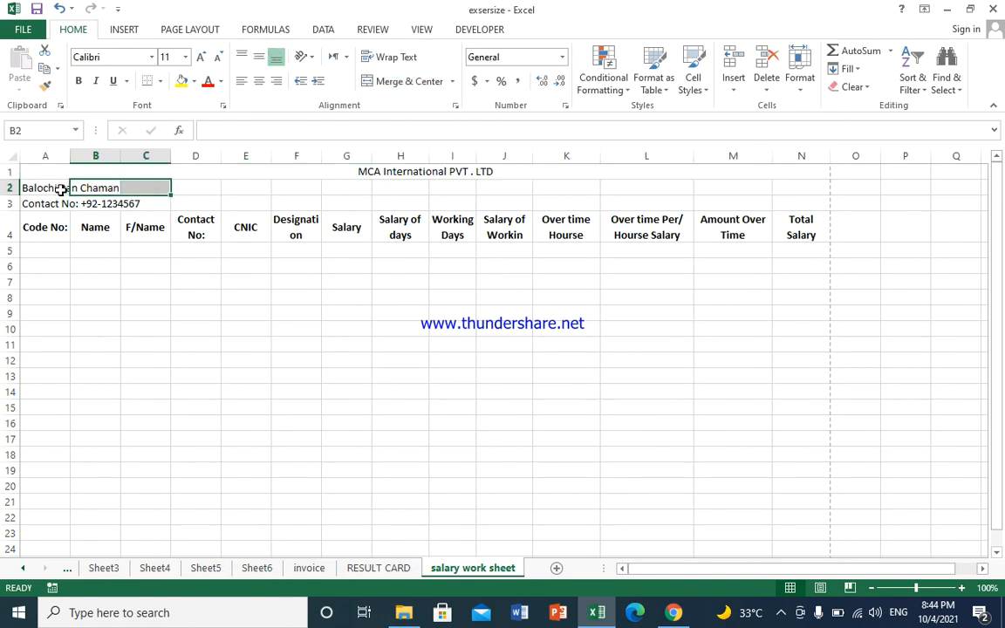
left_click_drag(48, 189, 790, 186)
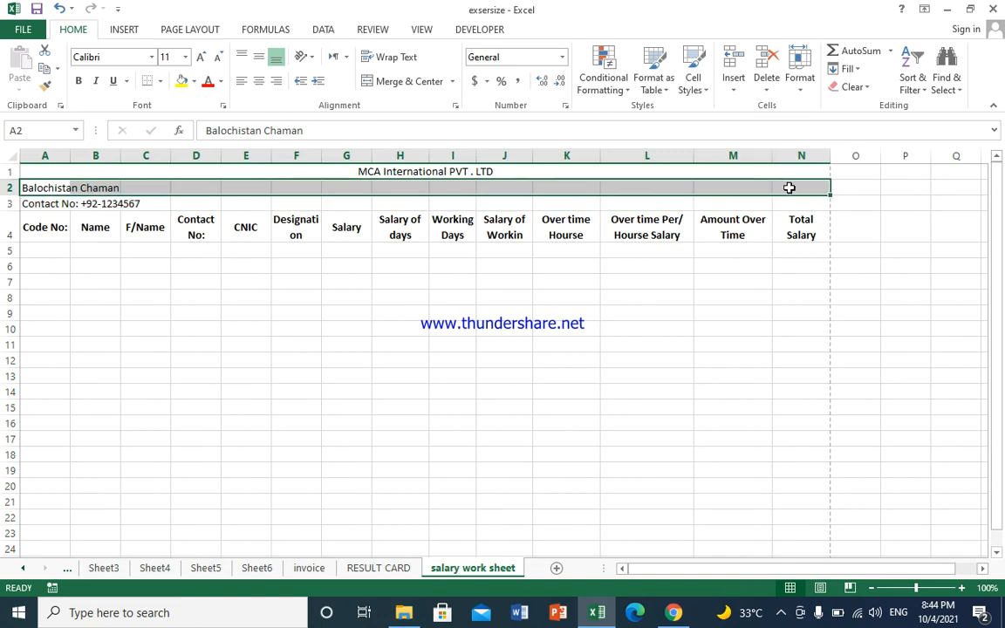
left_click(406, 81)
left_click(258, 57)
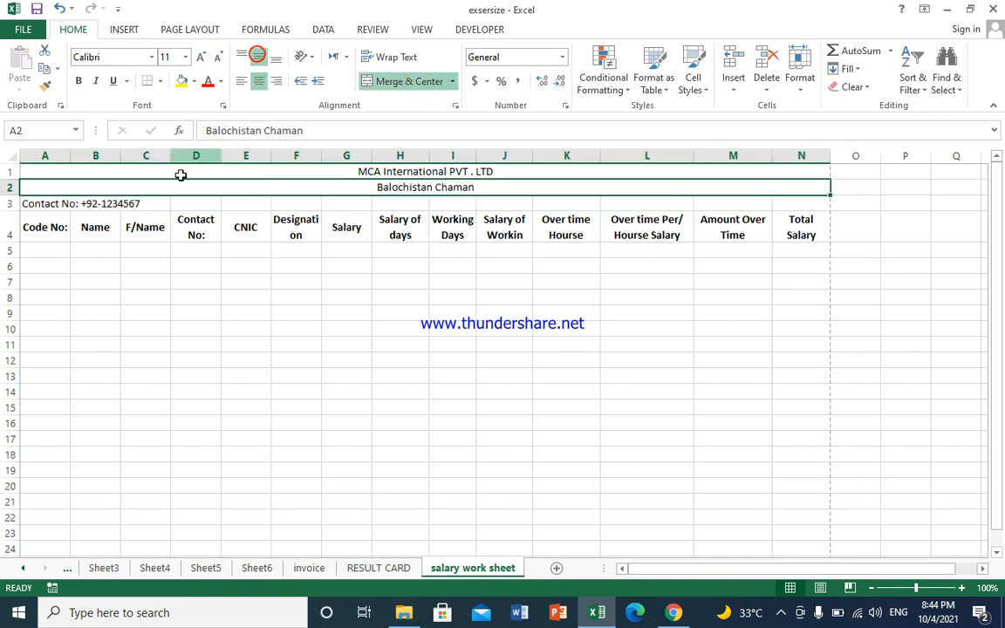
Step: Merge row 3's contact line across A3:N3 and centre it horizontally and vertically
left_click_drag(27, 202, 765, 204)
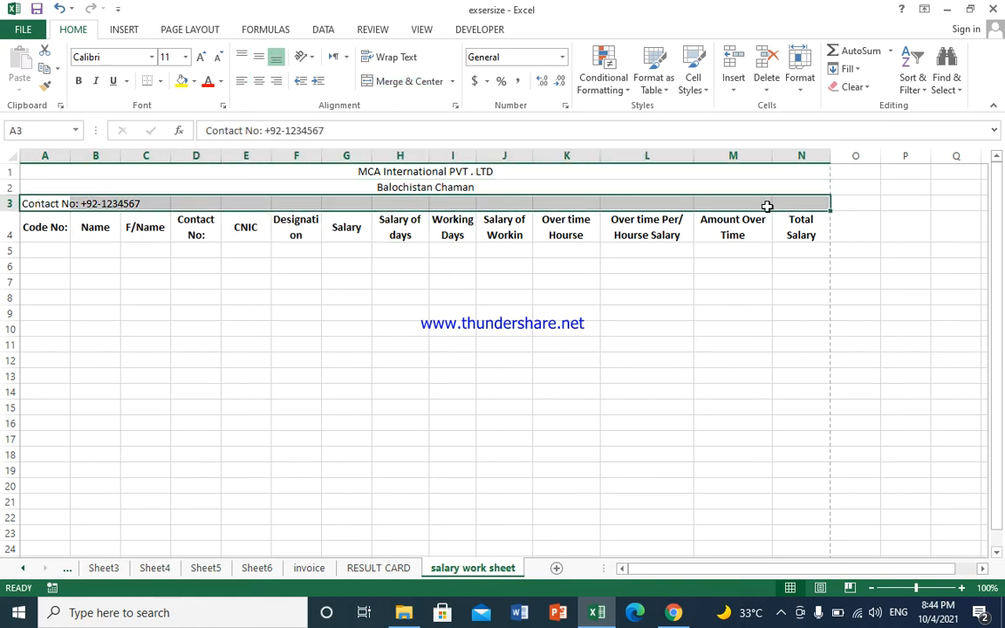
left_click(406, 81)
left_click(241, 80)
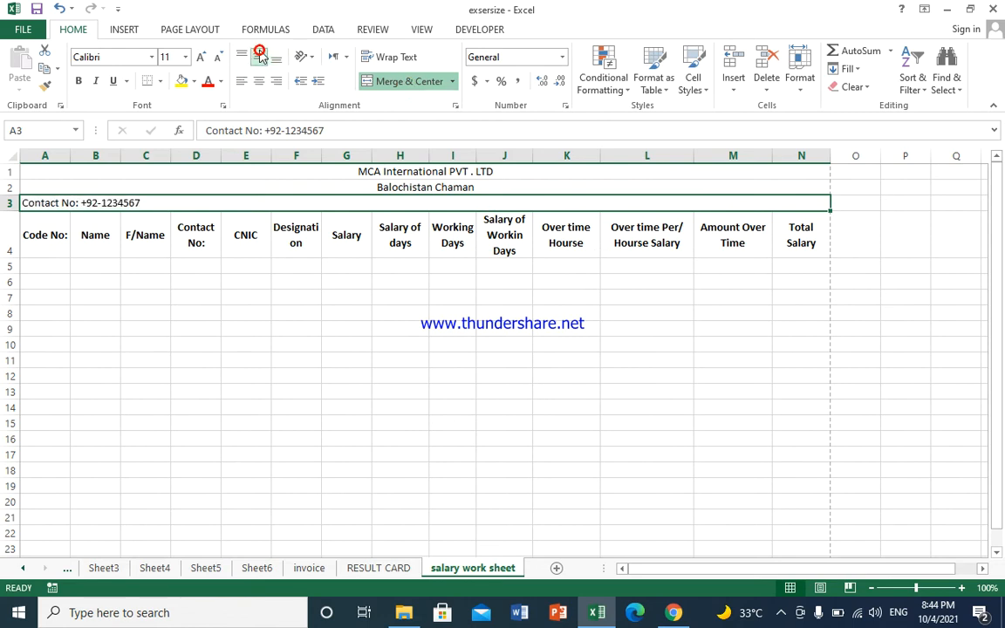
left_click(259, 81)
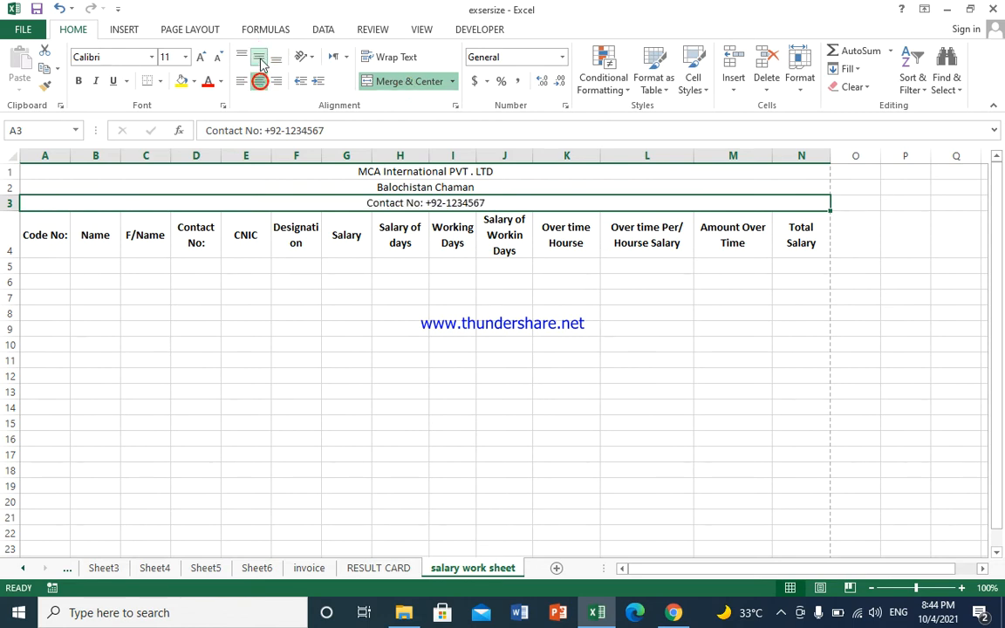
left_click(259, 58)
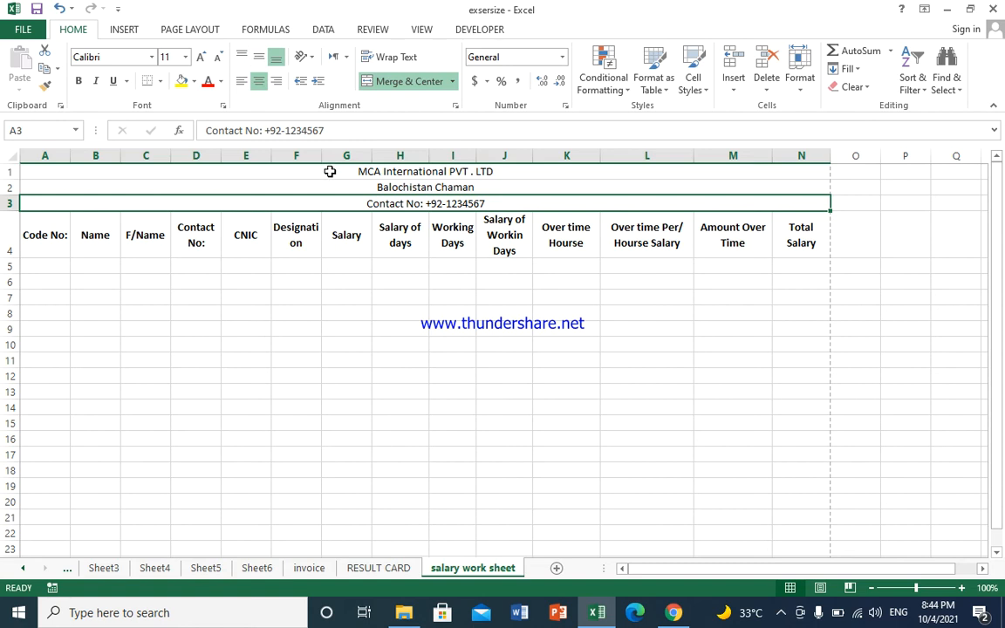
left_click_drag(328, 171, 329, 186)
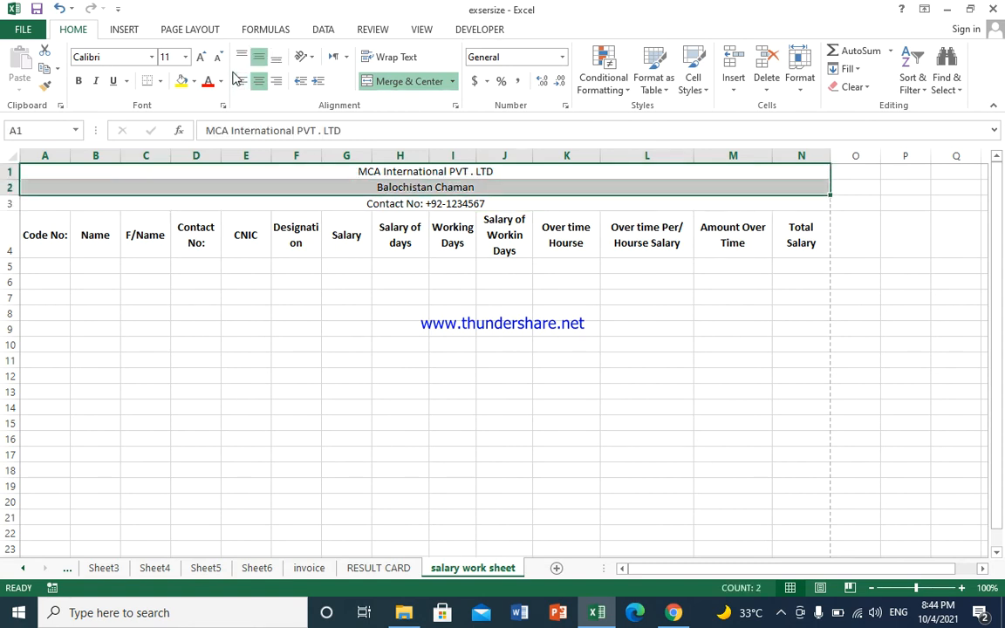
Step: Set title rows to 24 pt and make row 1 bold white on black fill
left_click(185, 56)
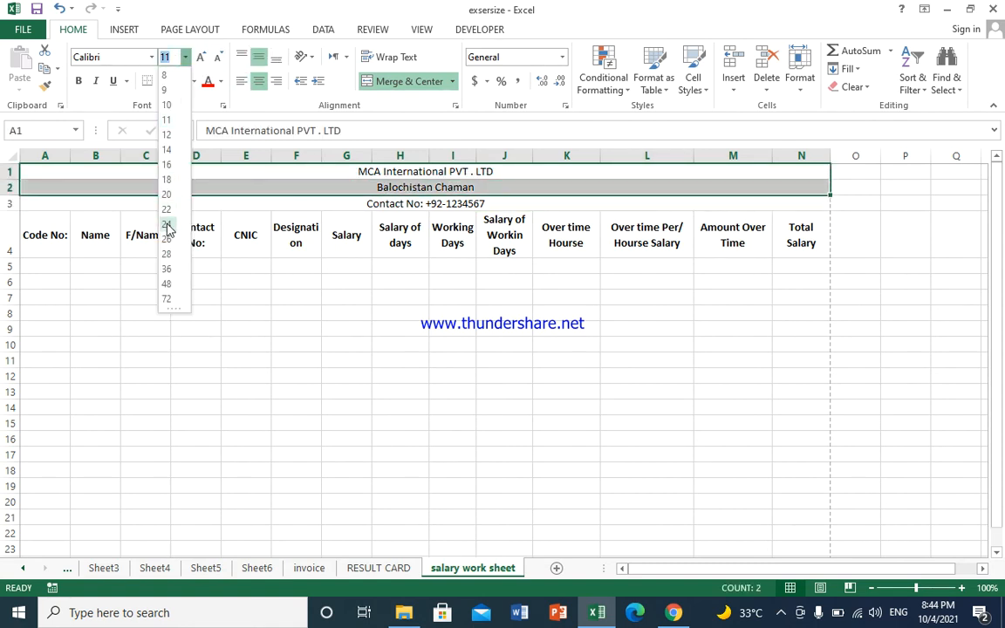
left_click(167, 225)
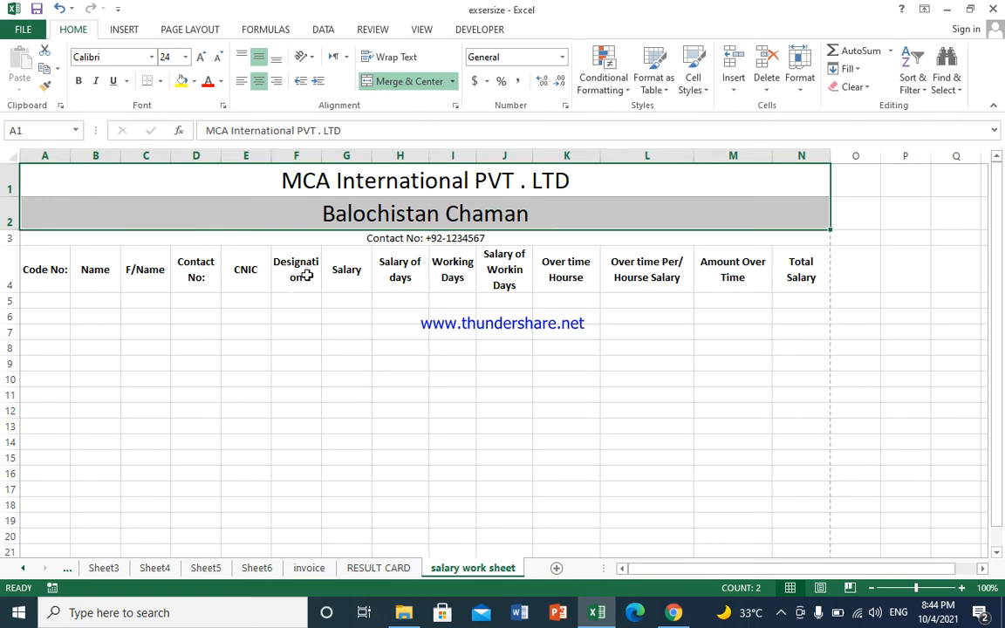
left_click(226, 180)
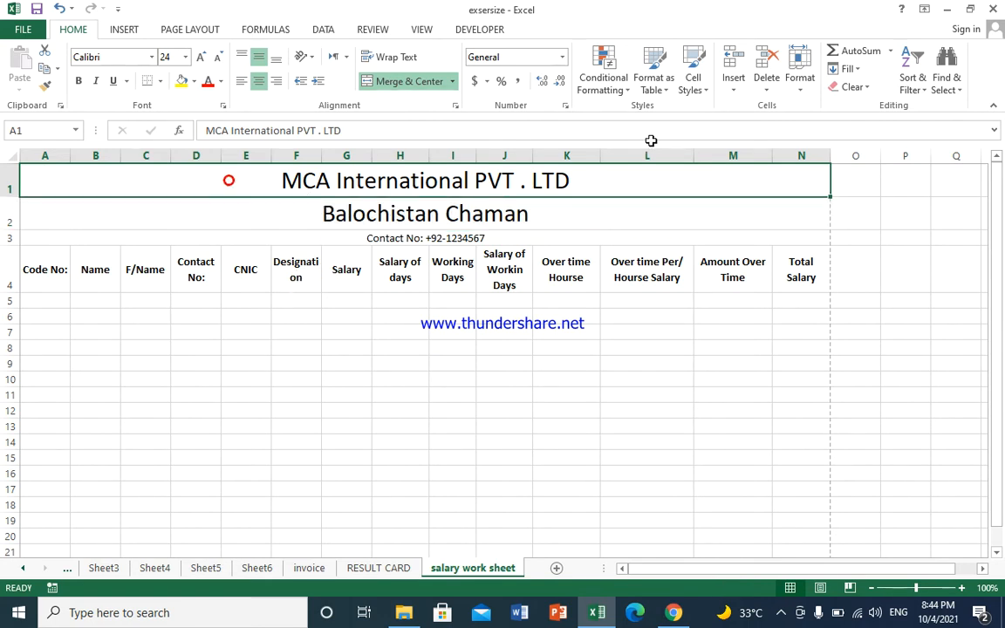
left_click(194, 80)
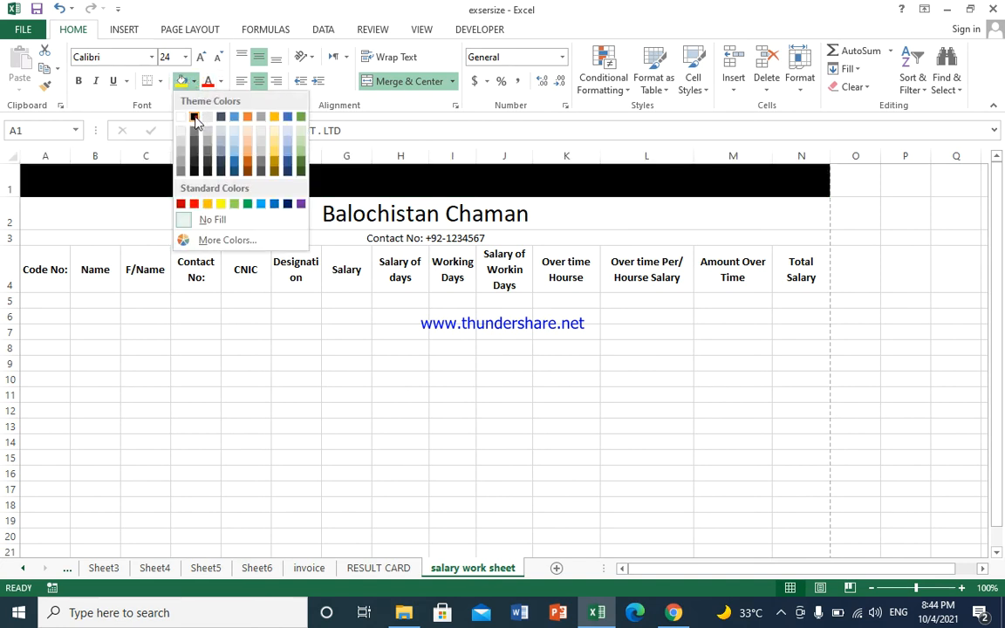
left_click(195, 118)
left_click(221, 80)
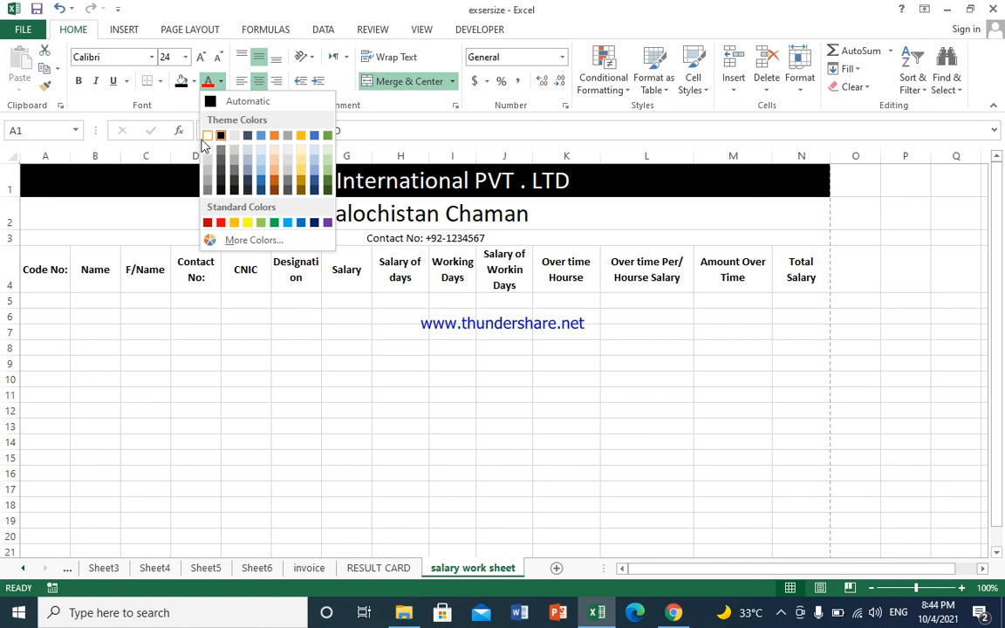
left_click(210, 136)
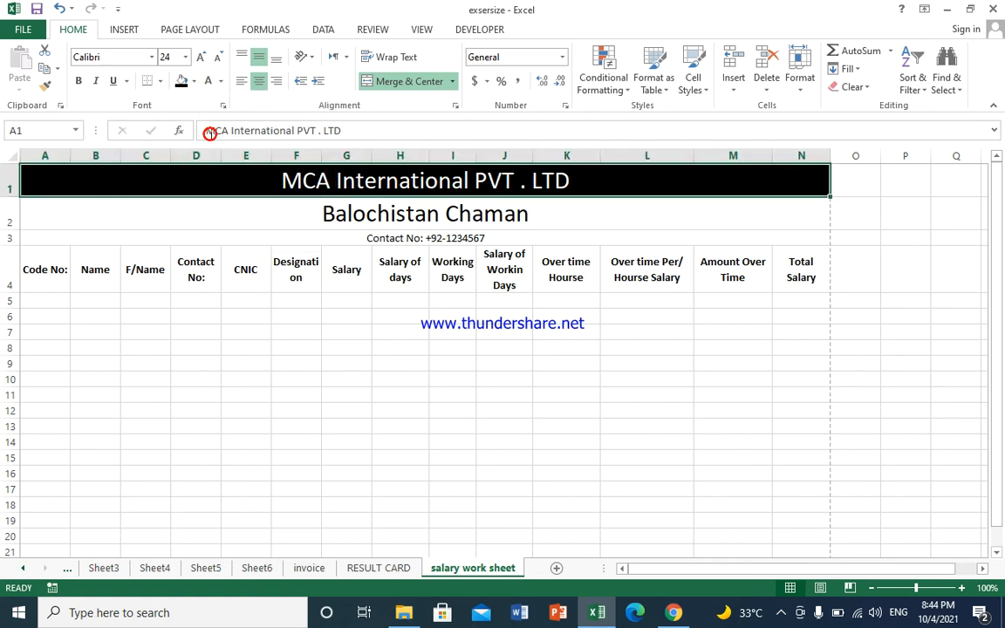
left_click(79, 81)
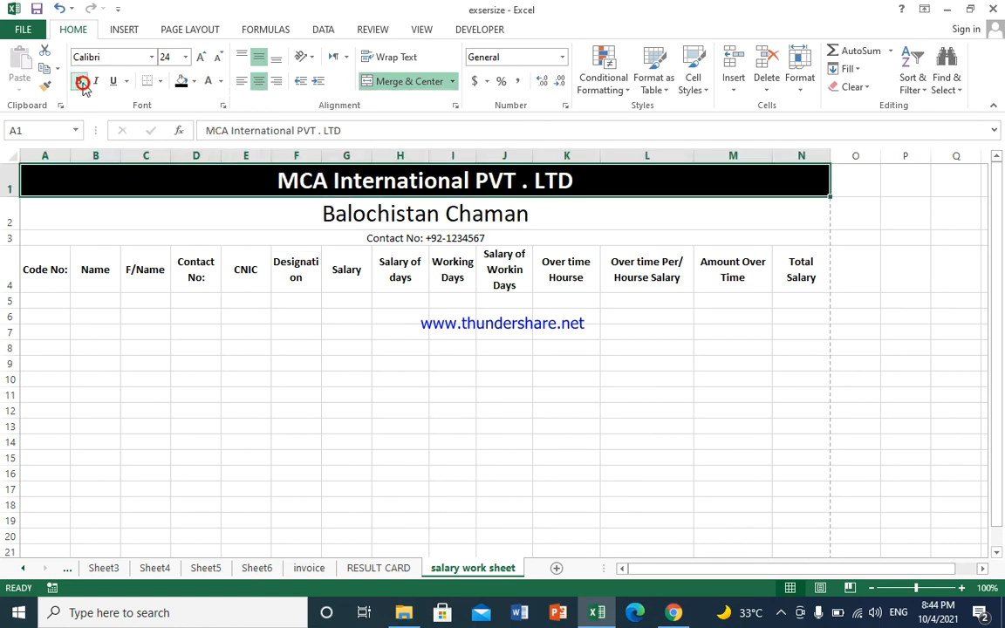
Step: Give the Balochistan Chaman row a light grey fill and bold text
left_click(312, 219)
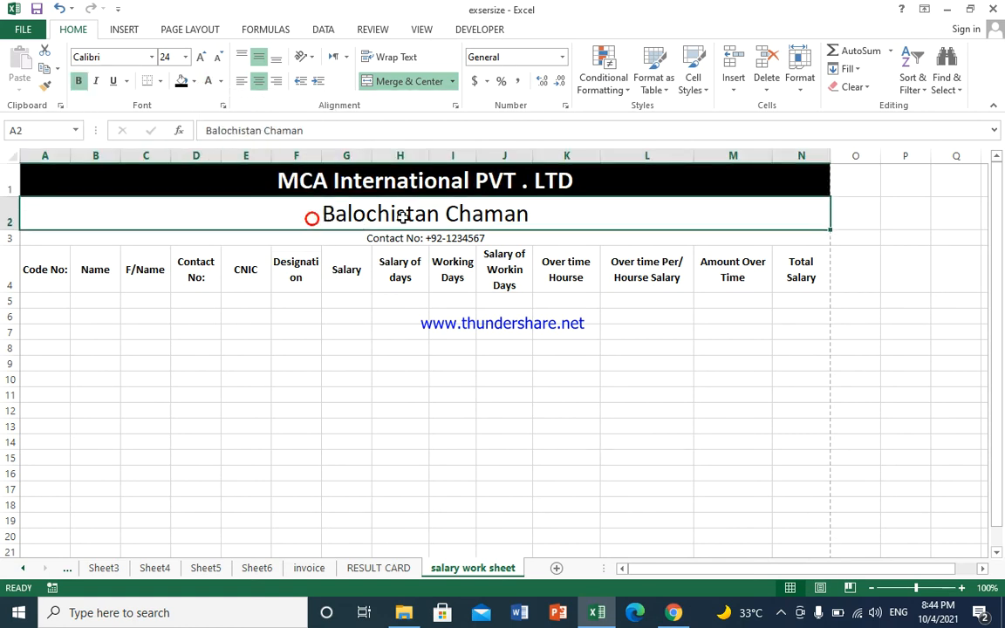
left_click(193, 80)
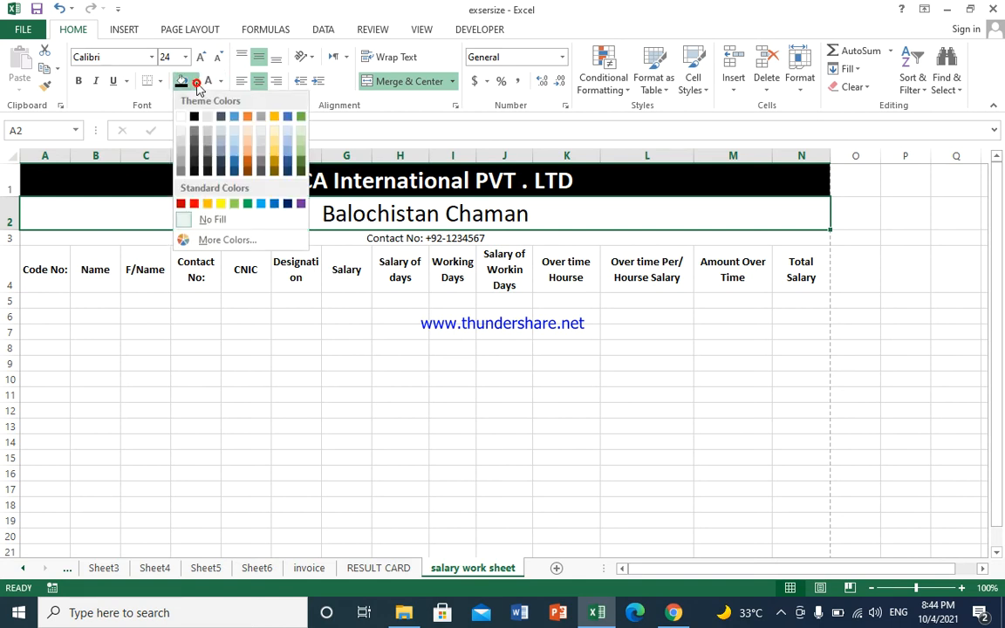
left_click(182, 133)
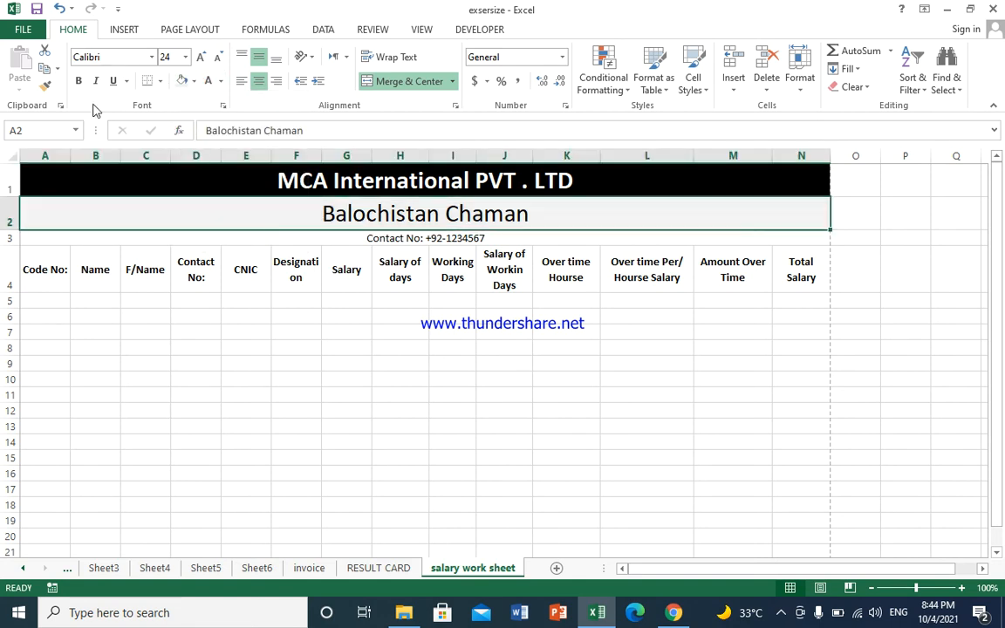
left_click(77, 81)
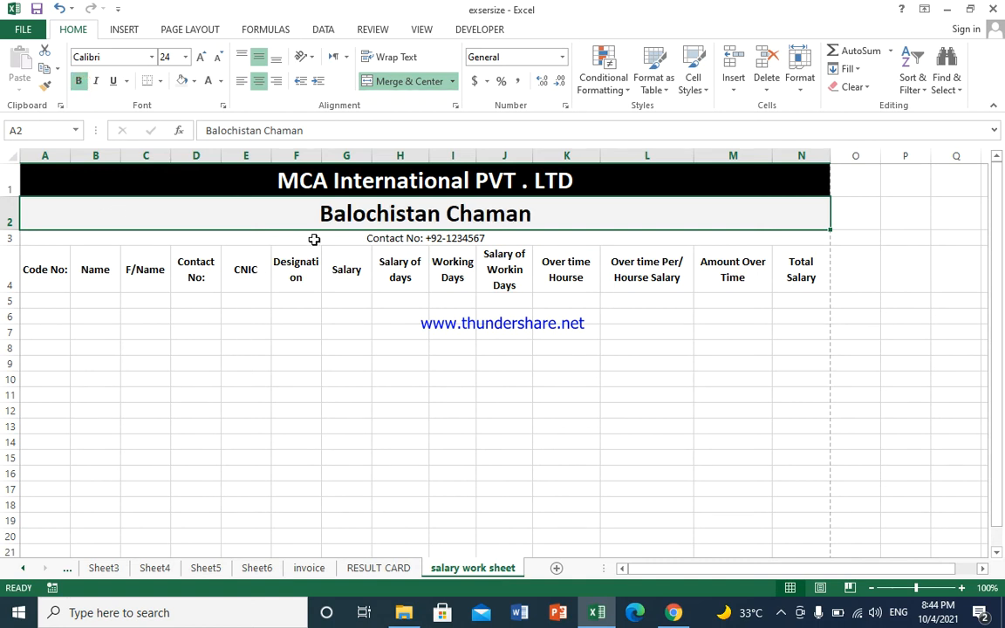
left_click(68, 296)
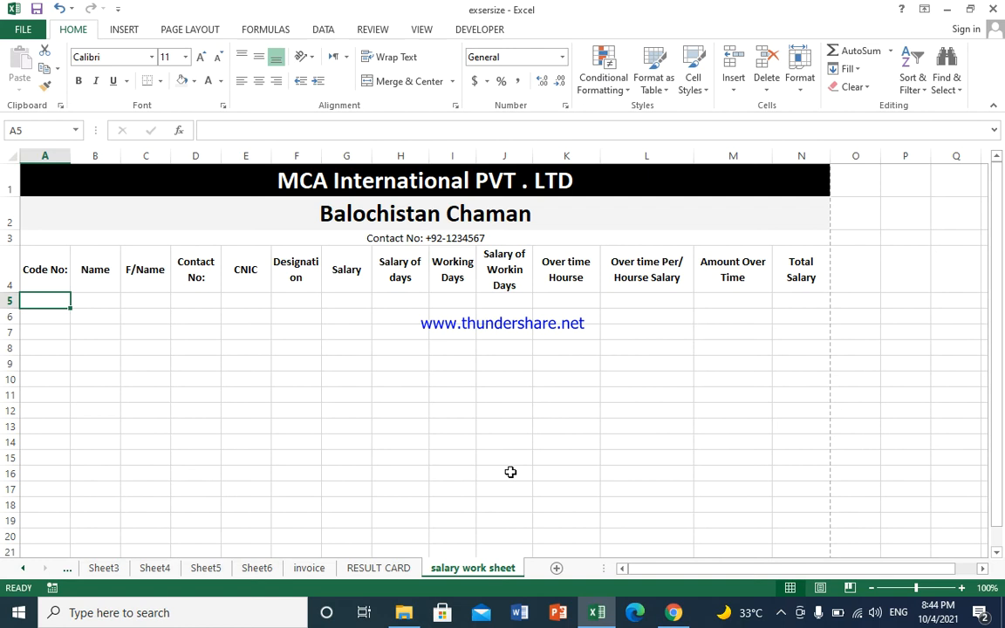
Step: Enter the first employee's code, name and father's name in cells A5 to C5
type("MCA")
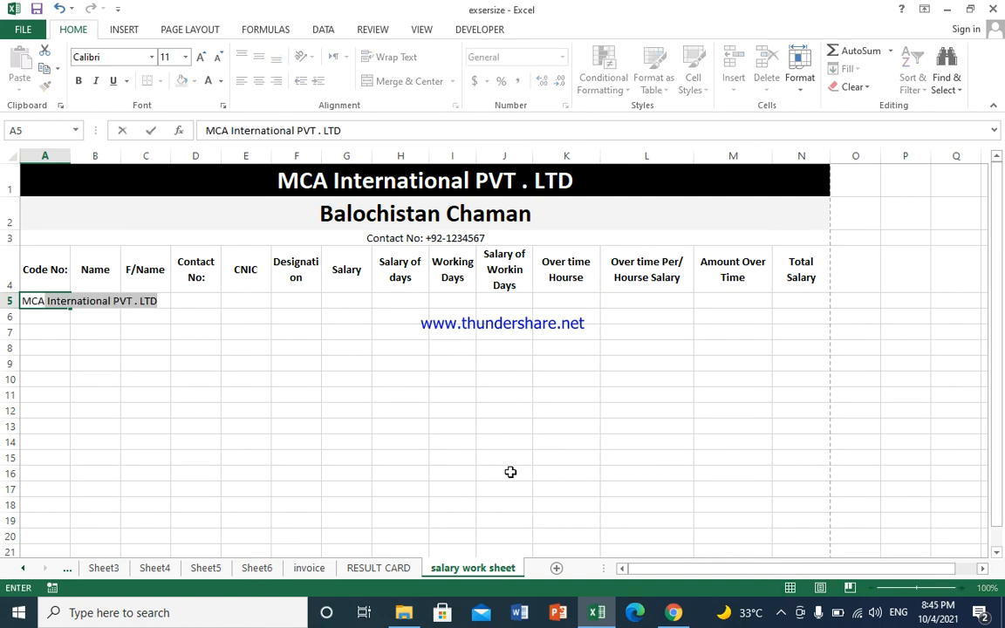
type("123")
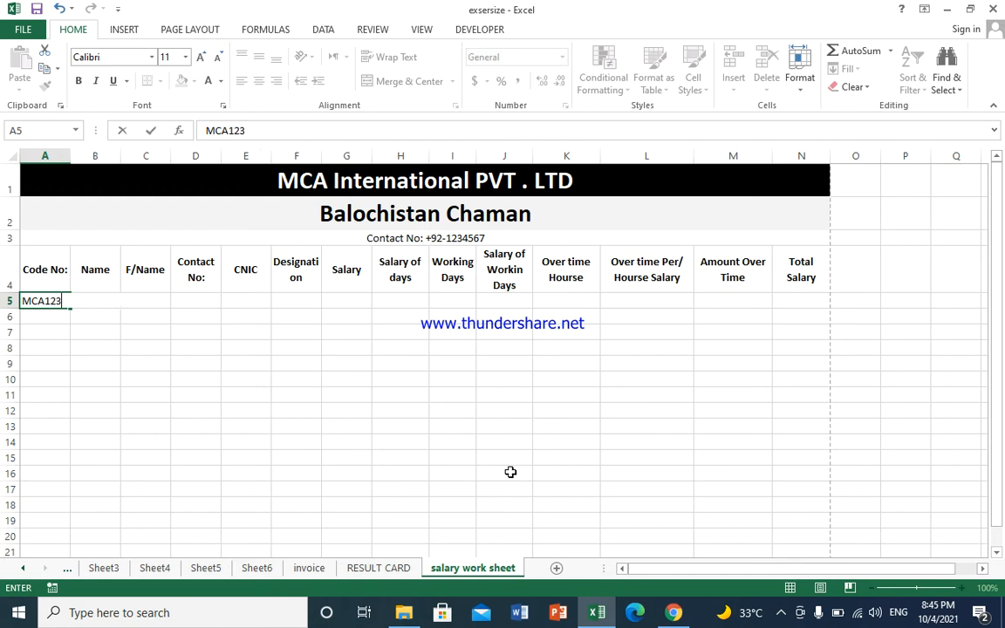
key("Tab")
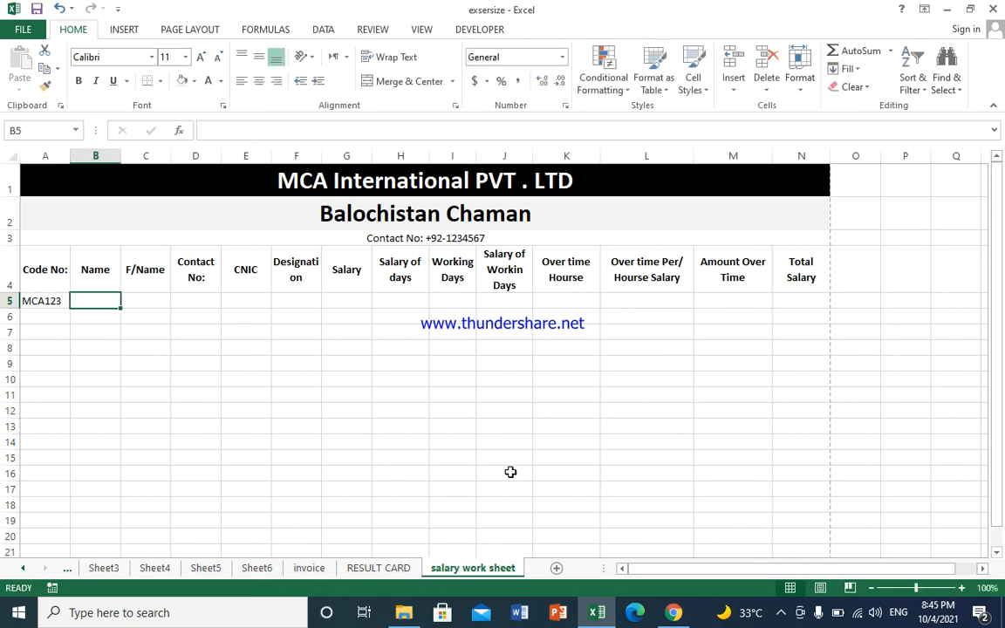
type("S")
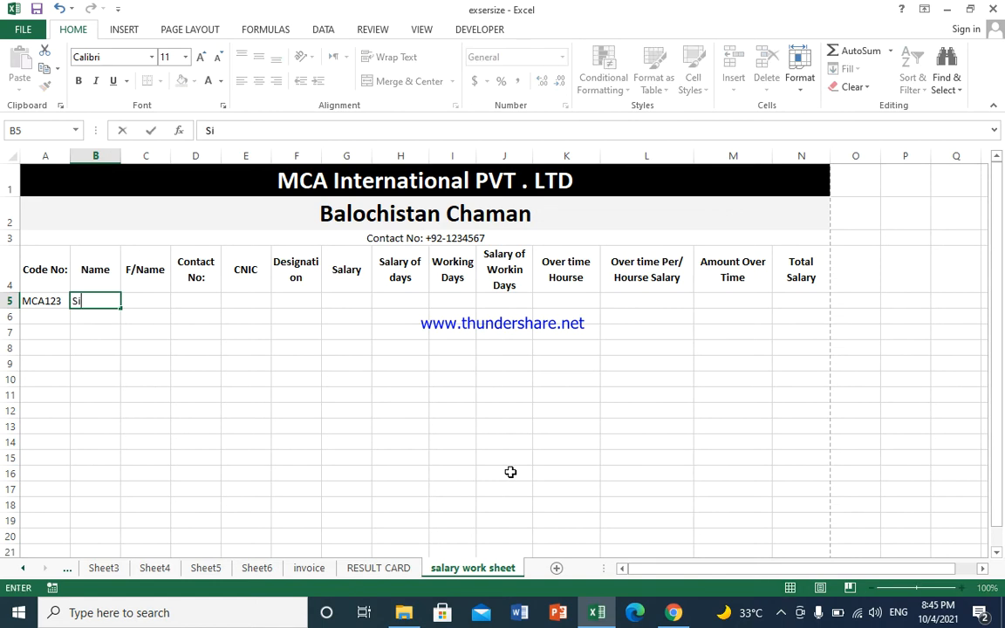
type("aifullah")
key("Tab")
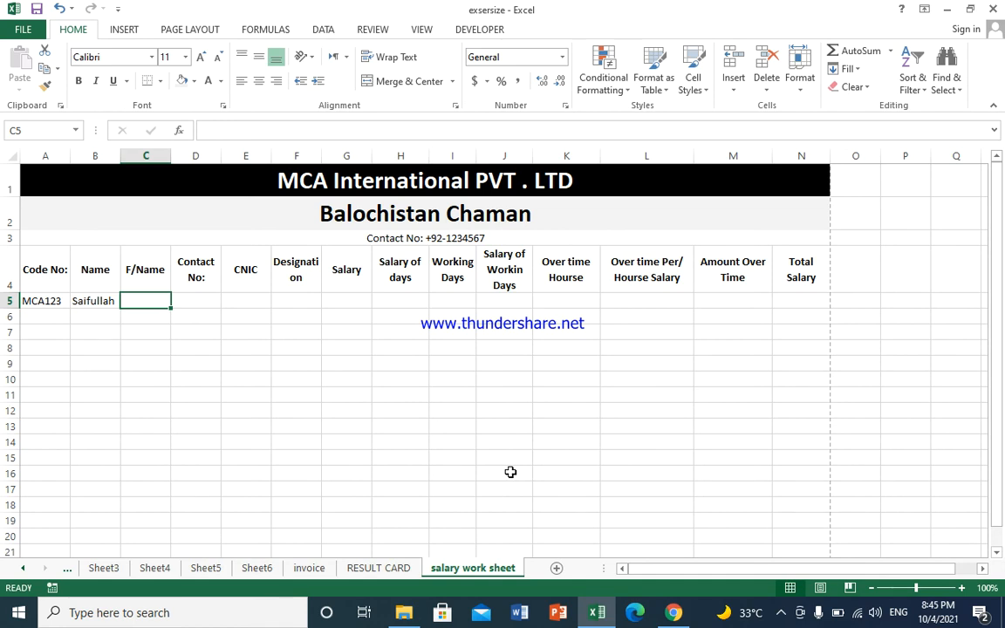
type("M/Awlia")
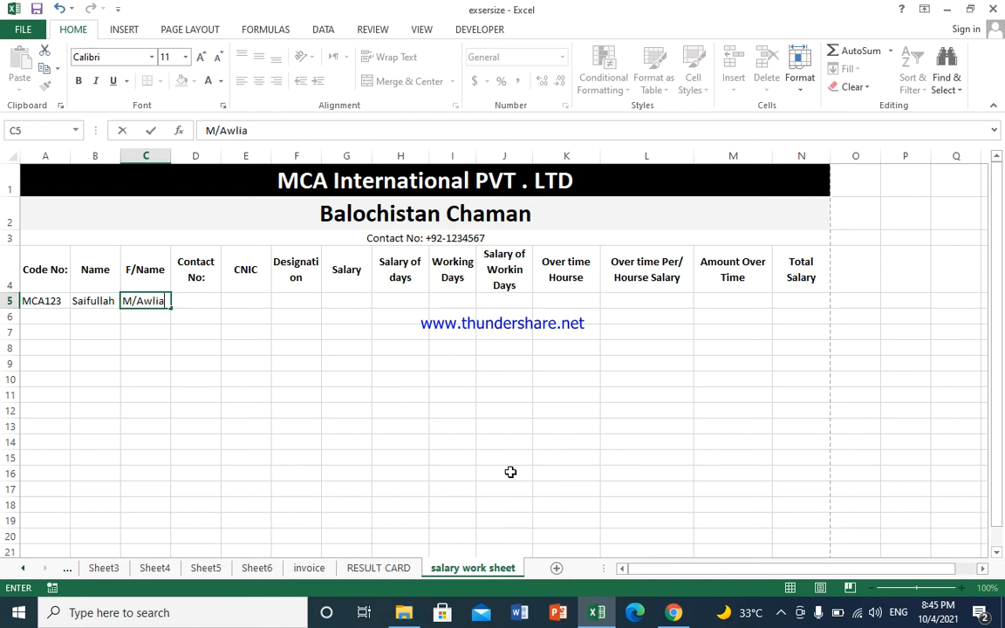
key("Tab")
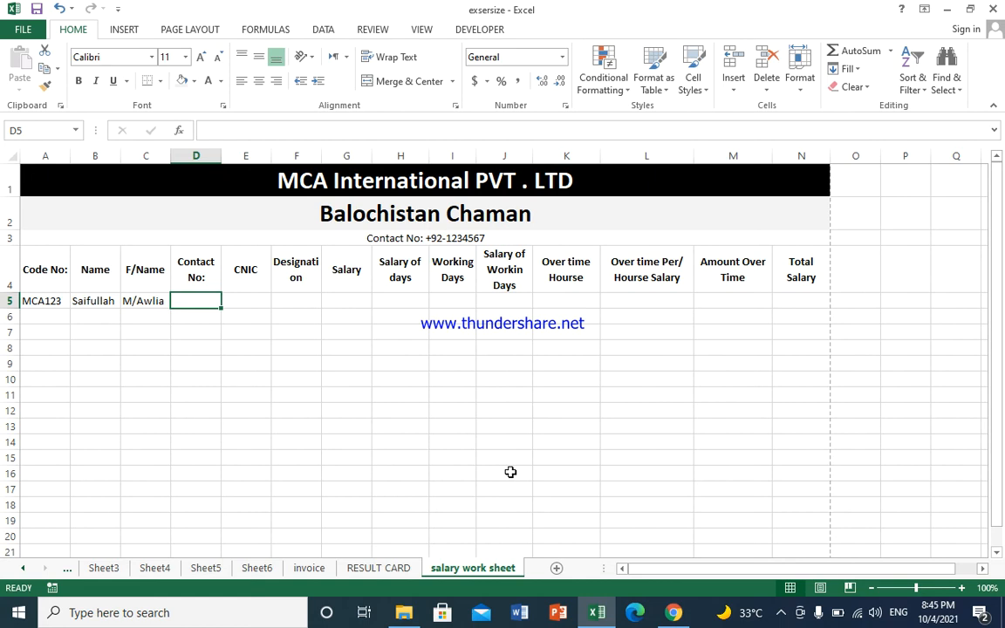
left_click(218, 254)
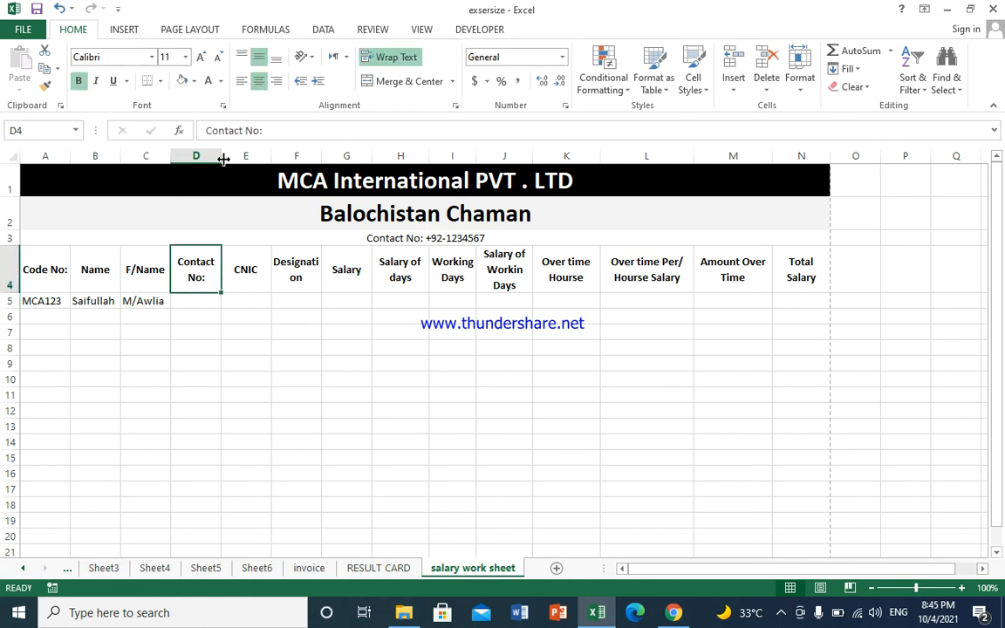
Step: Widen the Contact No: and CNIC columns
left_click_drag(221, 153, 256, 151)
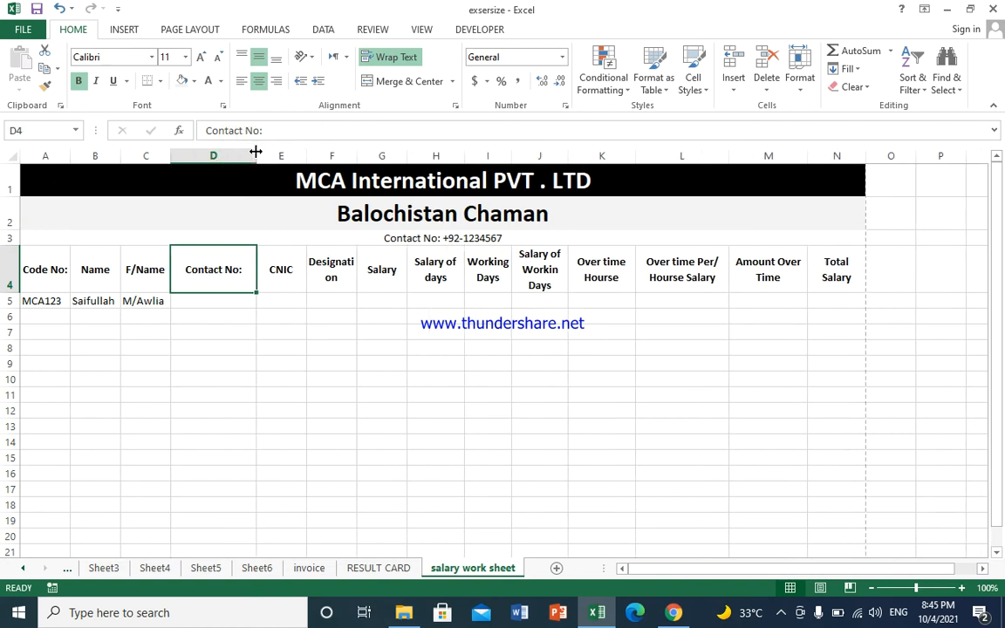
left_click_drag(255, 153, 389, 155)
left_click(314, 268)
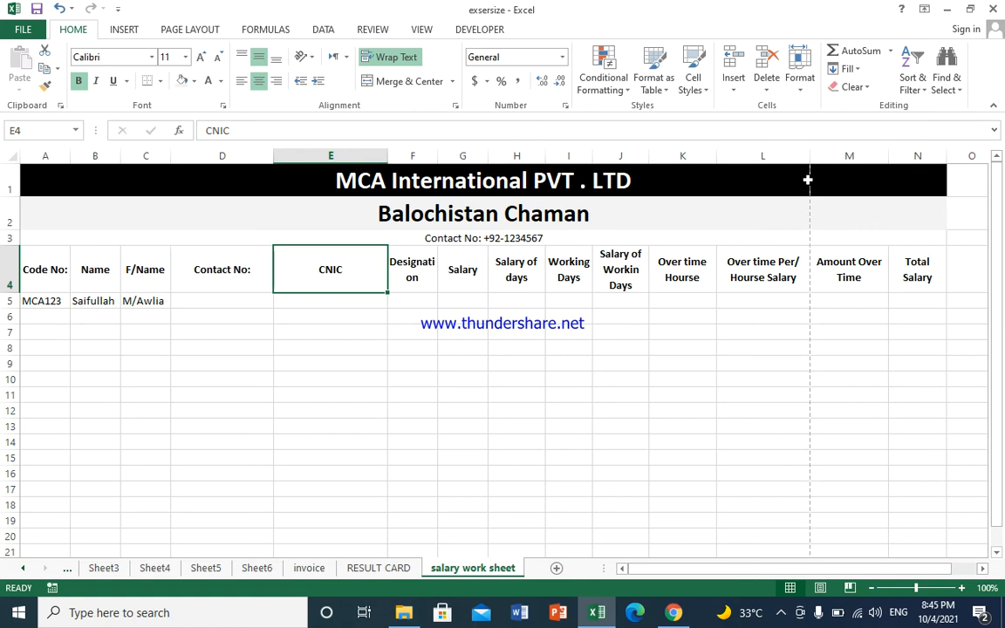
Step: Lower the Page Layout print scale from 80% to 75%
left_click(261, 28)
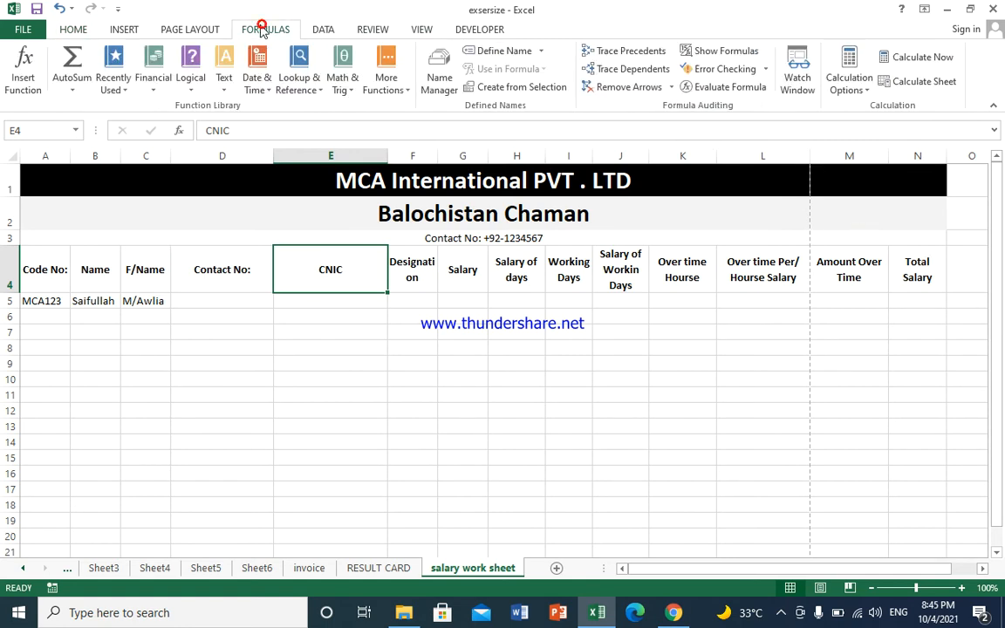
left_click(193, 29)
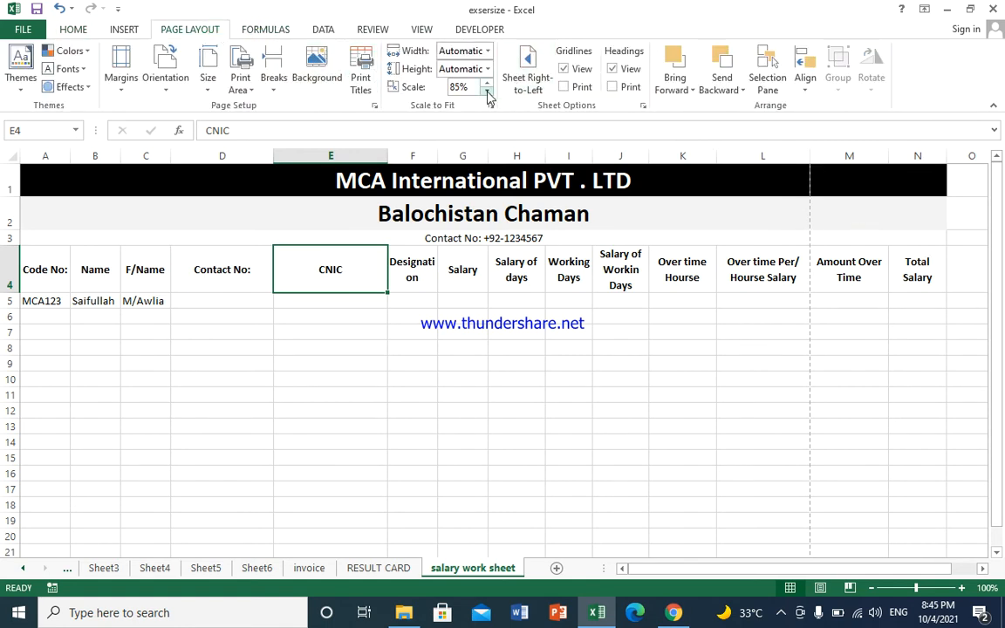
left_click(486, 90)
left_click(487, 91)
left_click(215, 292)
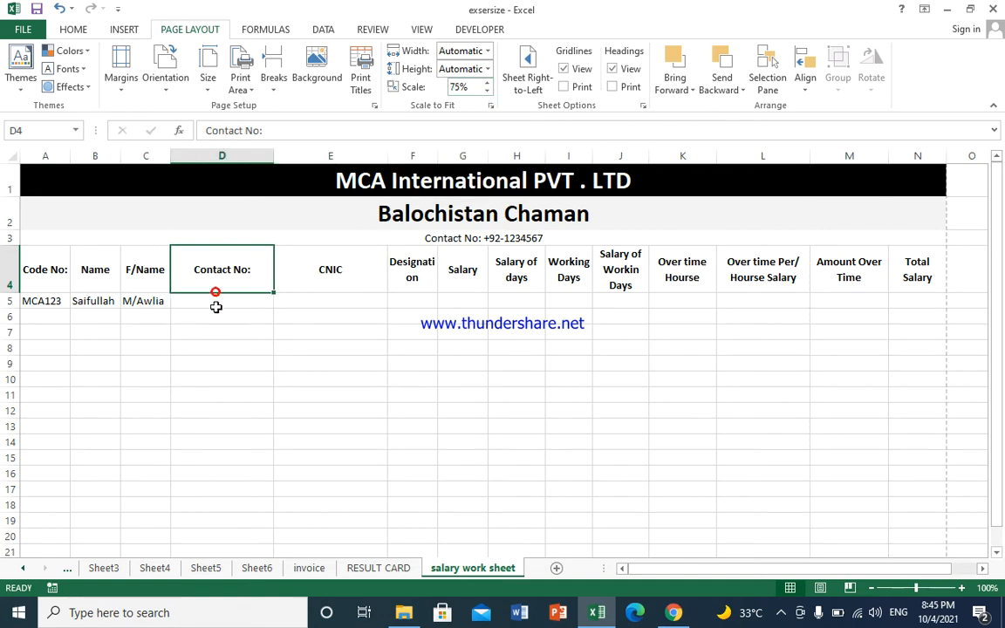
left_click(215, 298)
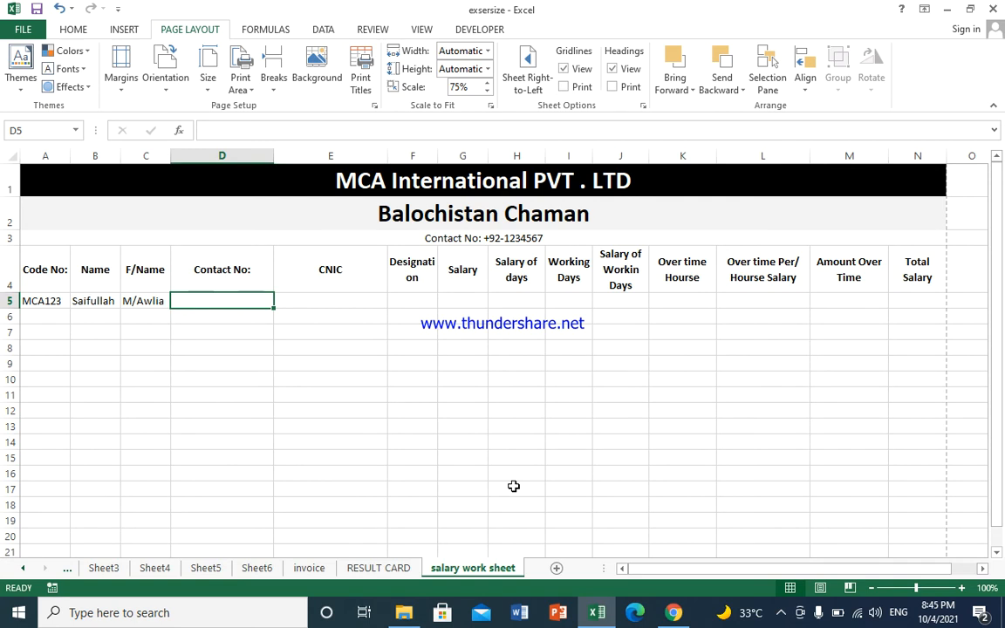
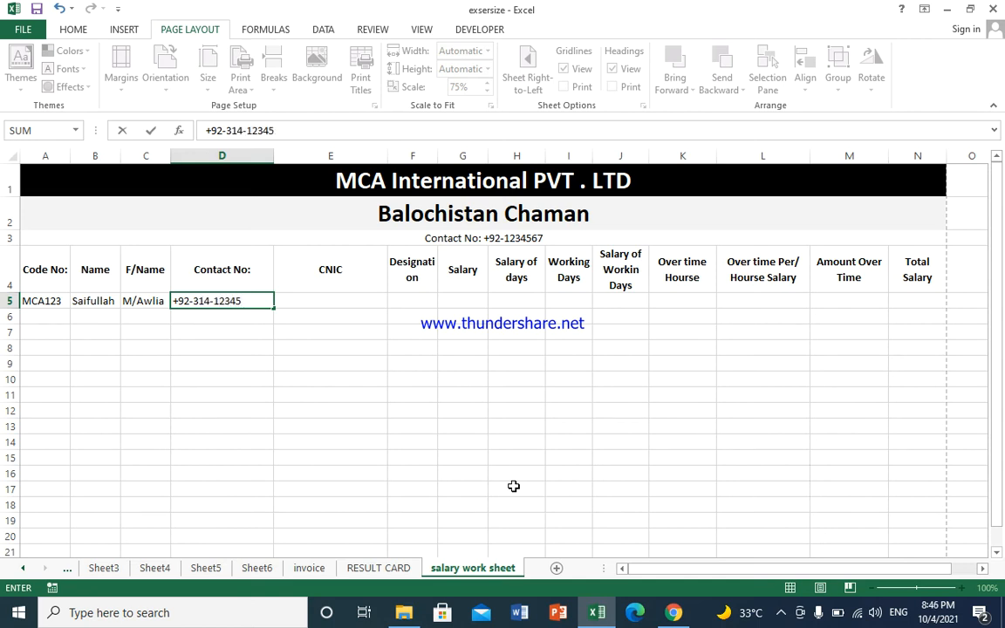
Step: Enter the employee's contact number in D5 and strip the leading equals sign
key("Tab")
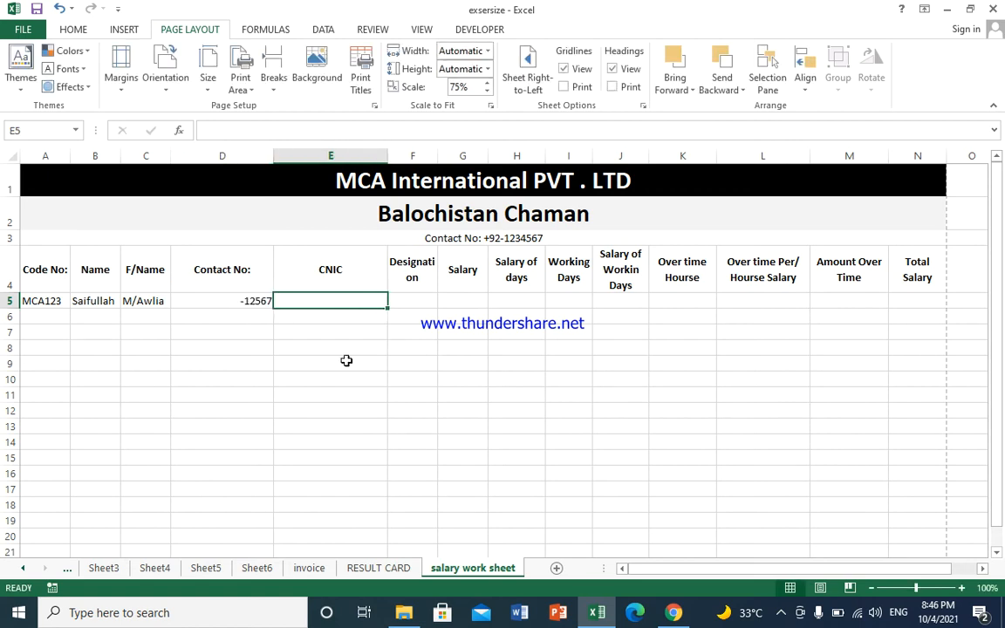
left_click(243, 302)
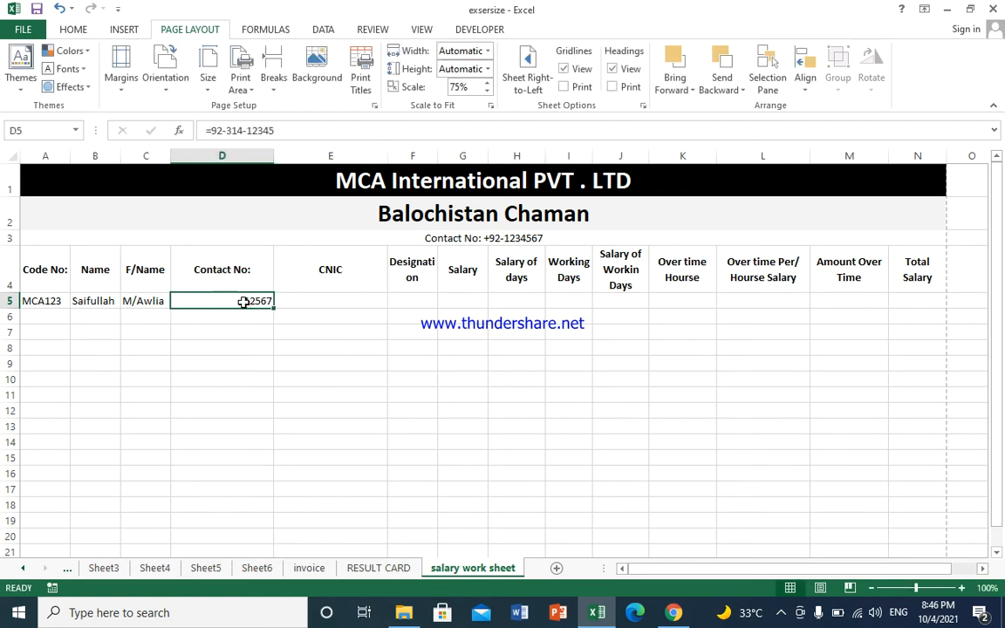
left_click(214, 130)
key("BackSpace")
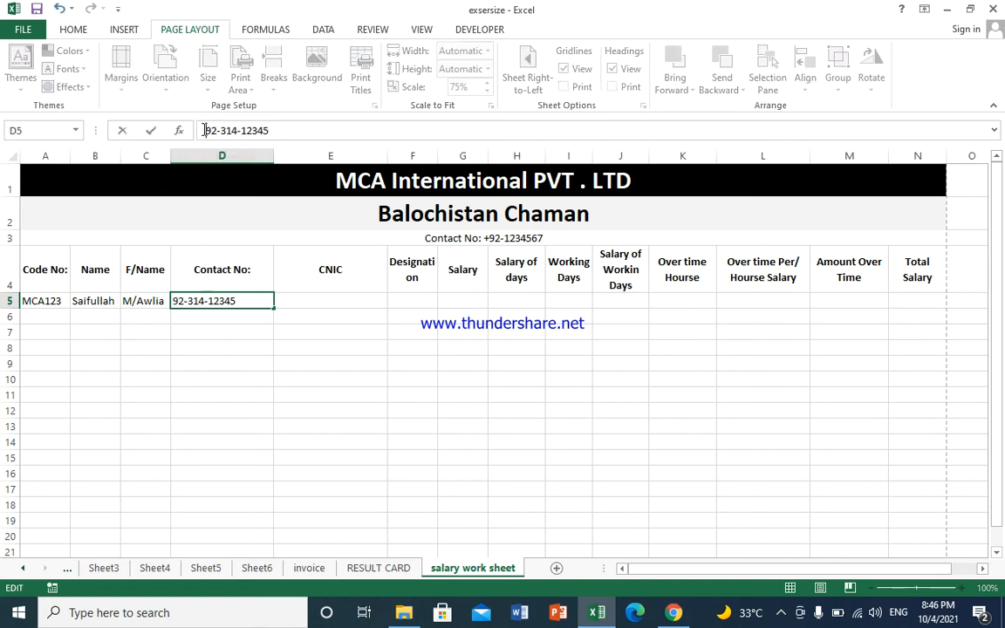
key("Return")
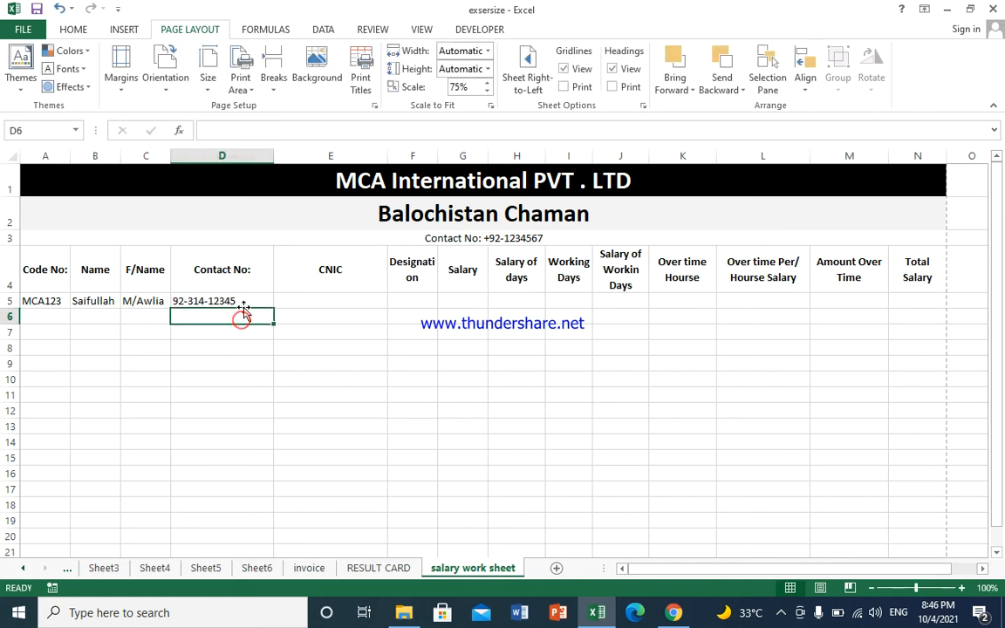
Step: Re-edit D5, adding a leading plus to the contact number
left_click(175, 301)
key("Home")
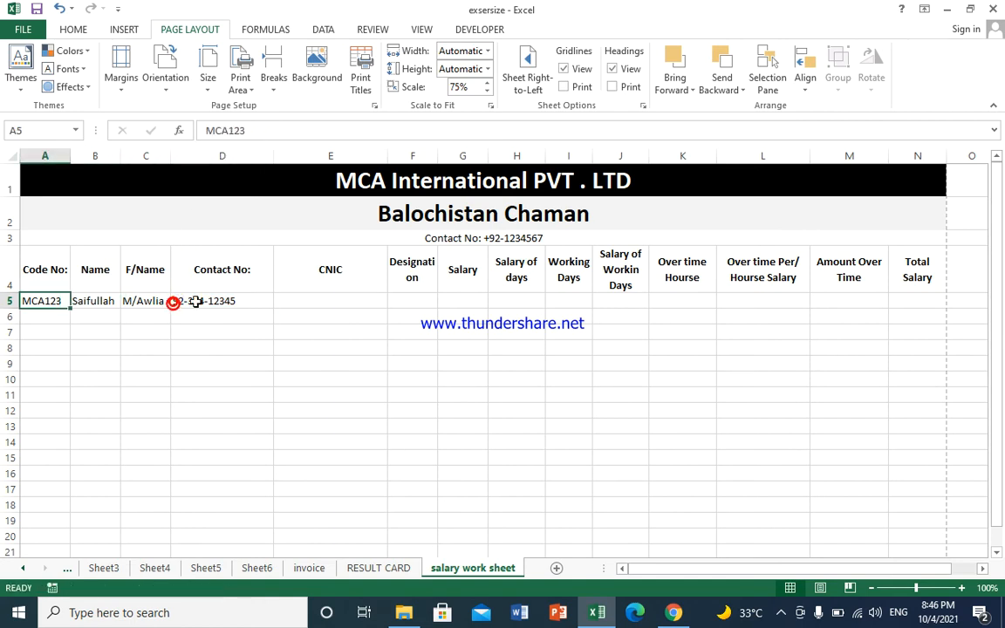
left_click(172, 301)
left_click(206, 130)
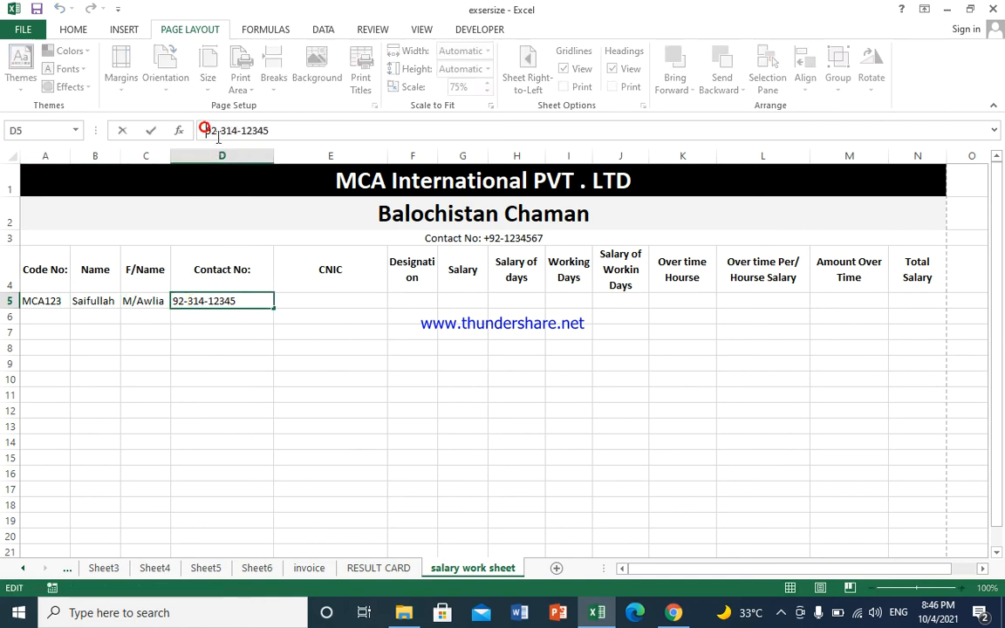
type("+")
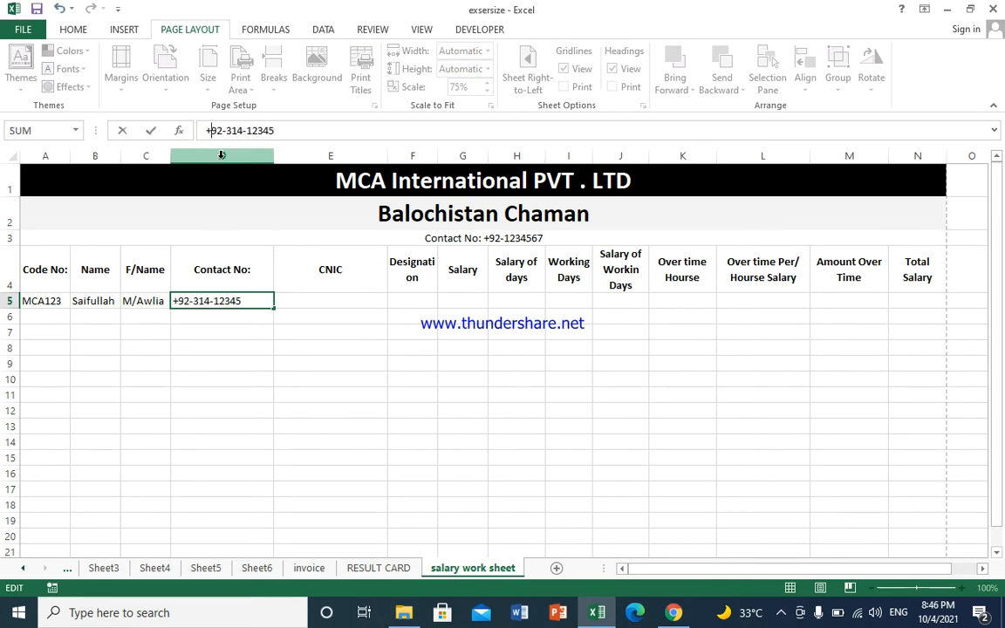
key("Return")
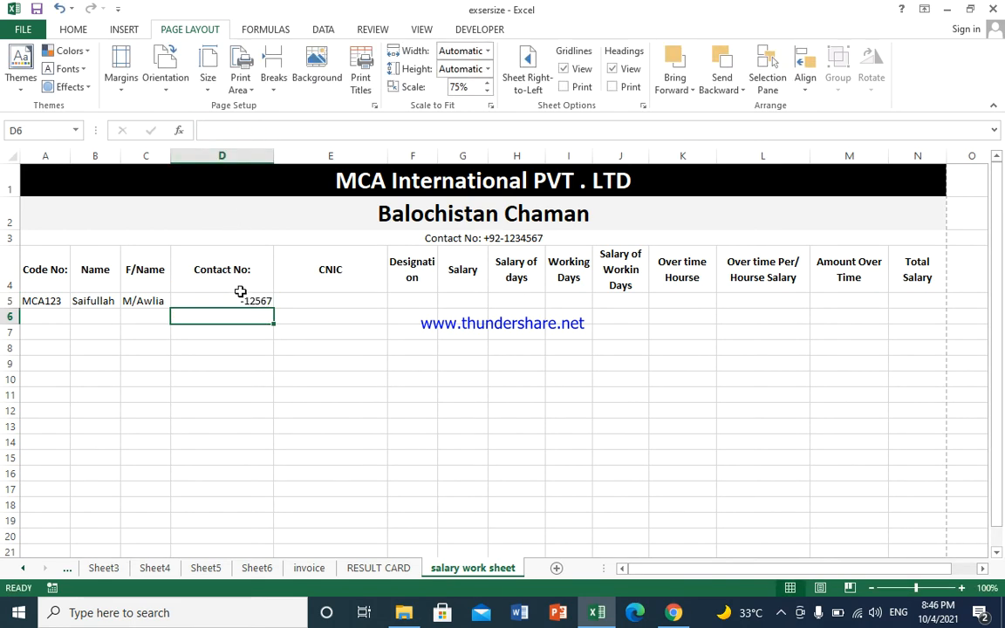
Step: Remove the equals sign and fix a digit so D5 shows the full phone number
left_click(234, 299)
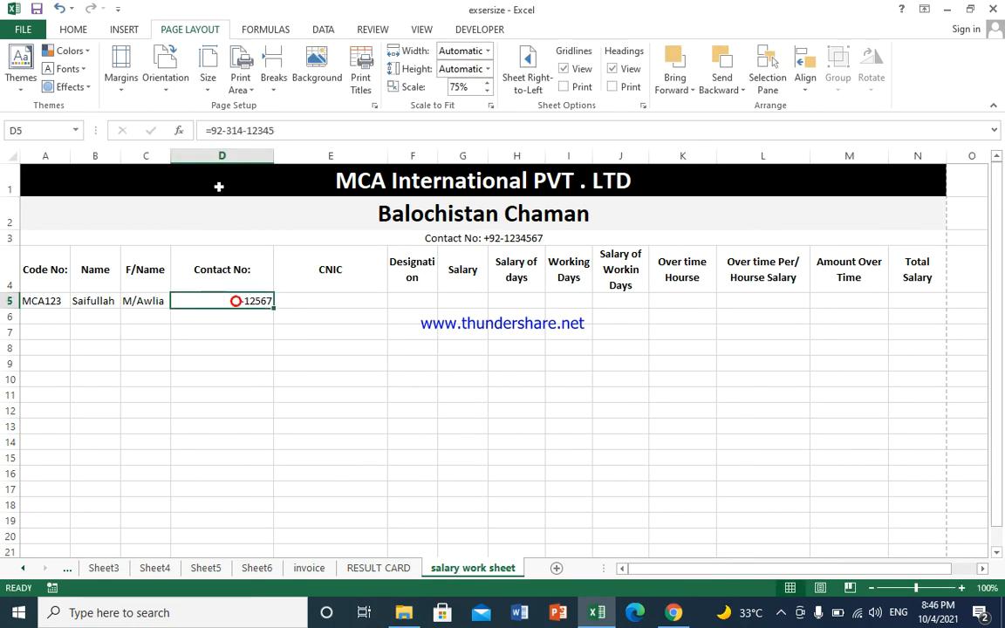
left_click(209, 130)
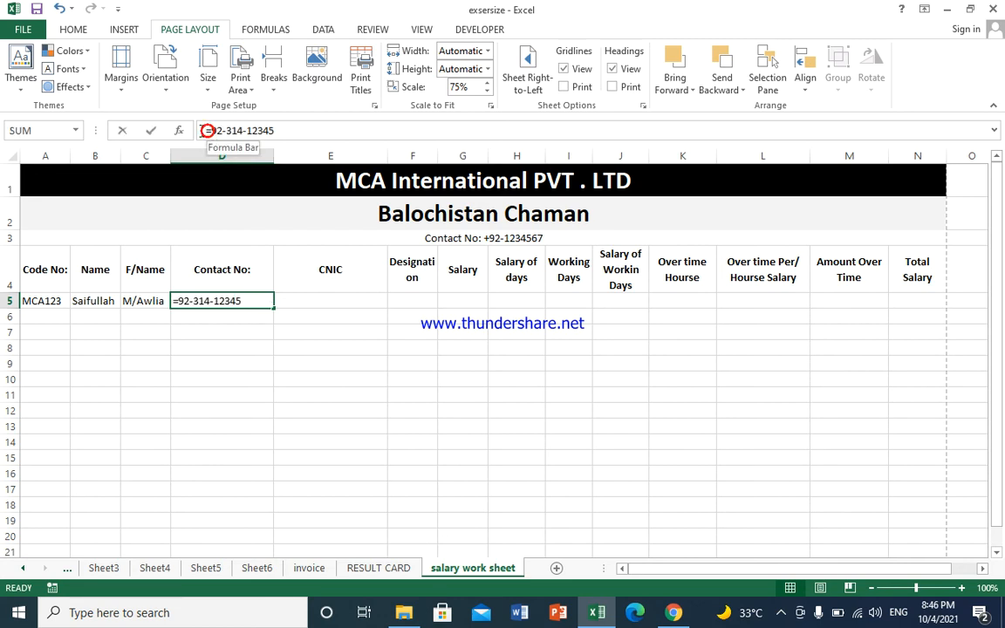
key("BackSpace")
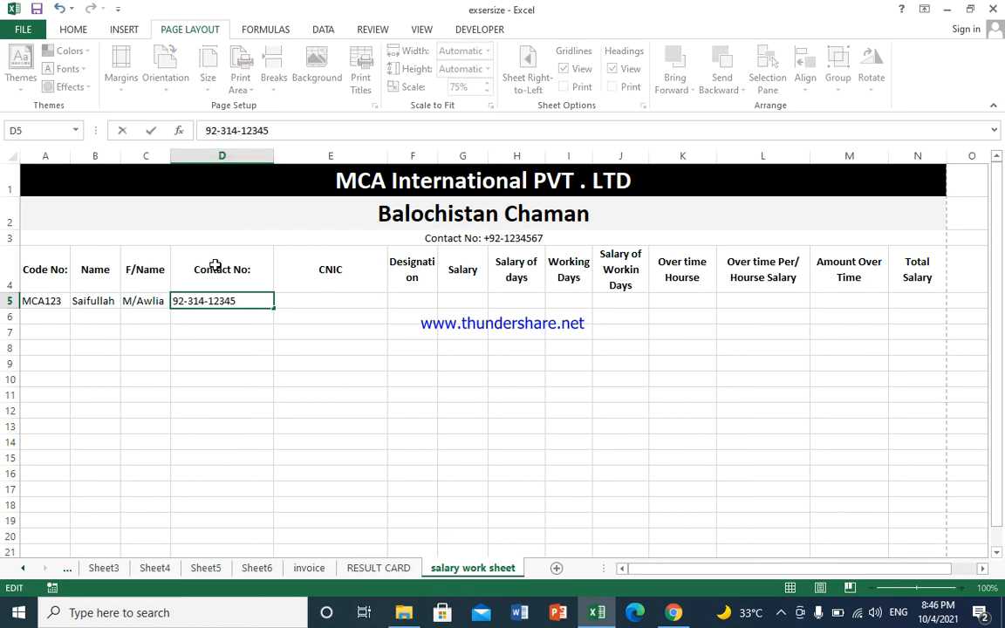
left_click(228, 329)
left_click(230, 300)
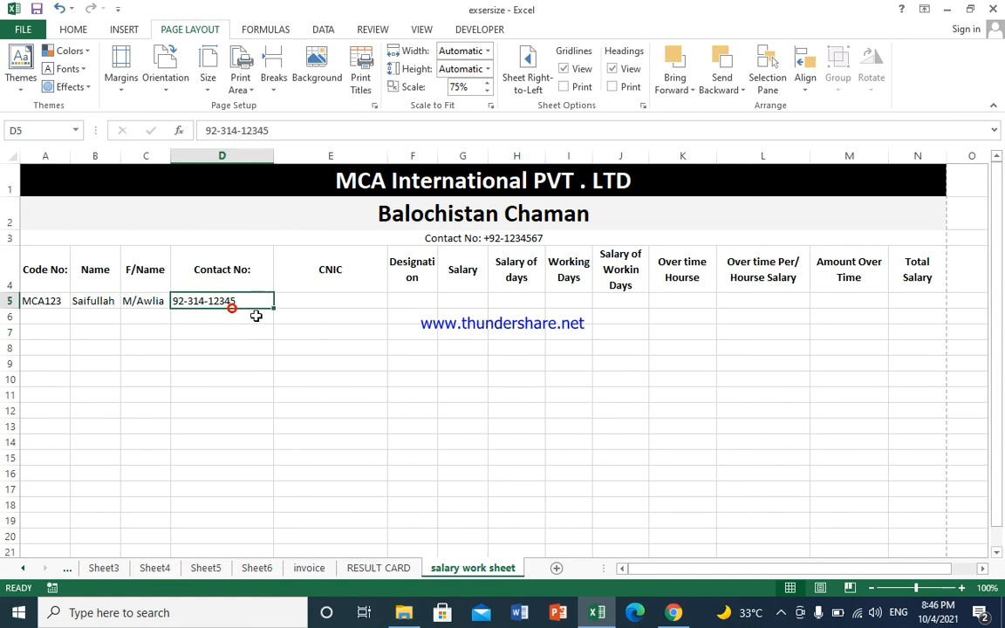
double_click(245, 300)
type("6")
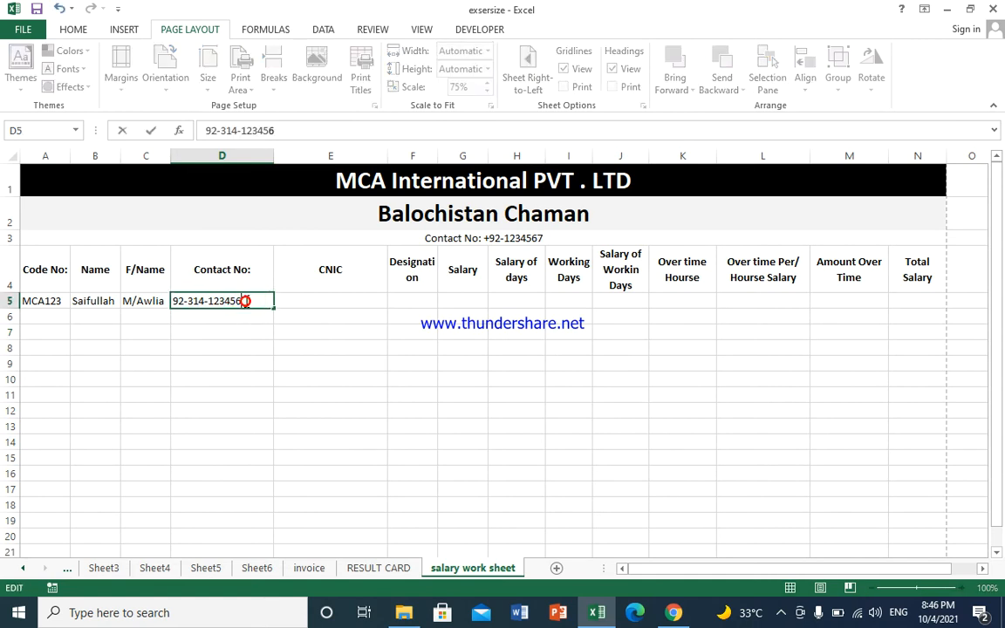
left_click(299, 305)
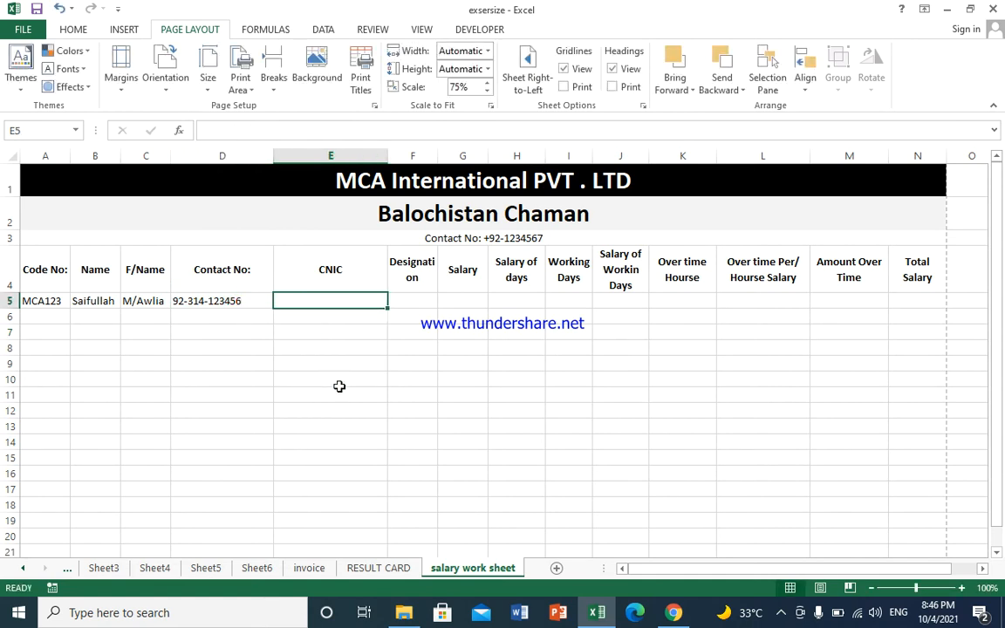
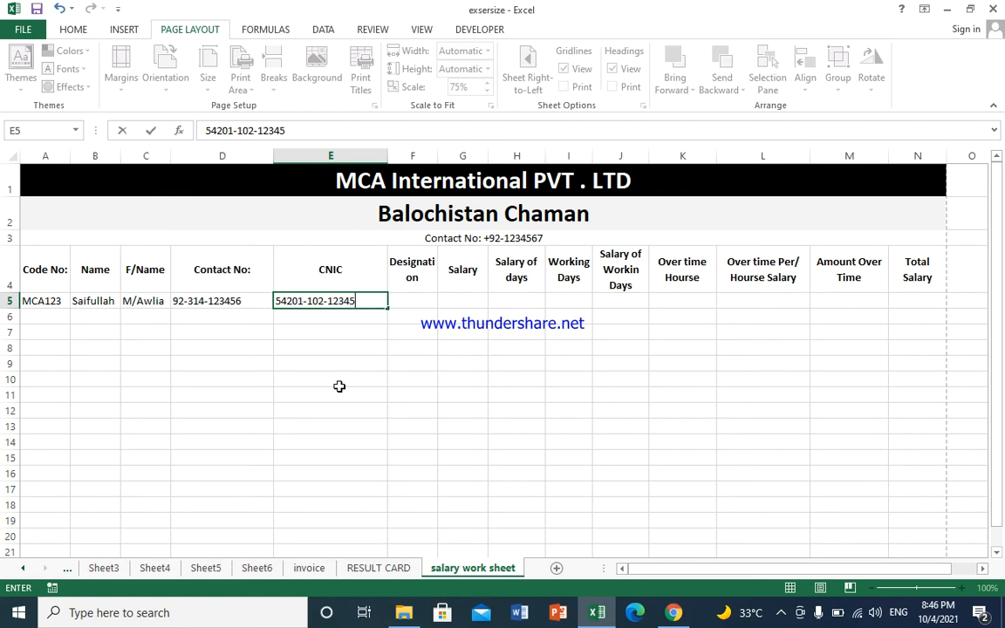
Step: Enter the employee's CNIC number and the designation 'engineer' in row 5
key("Tab")
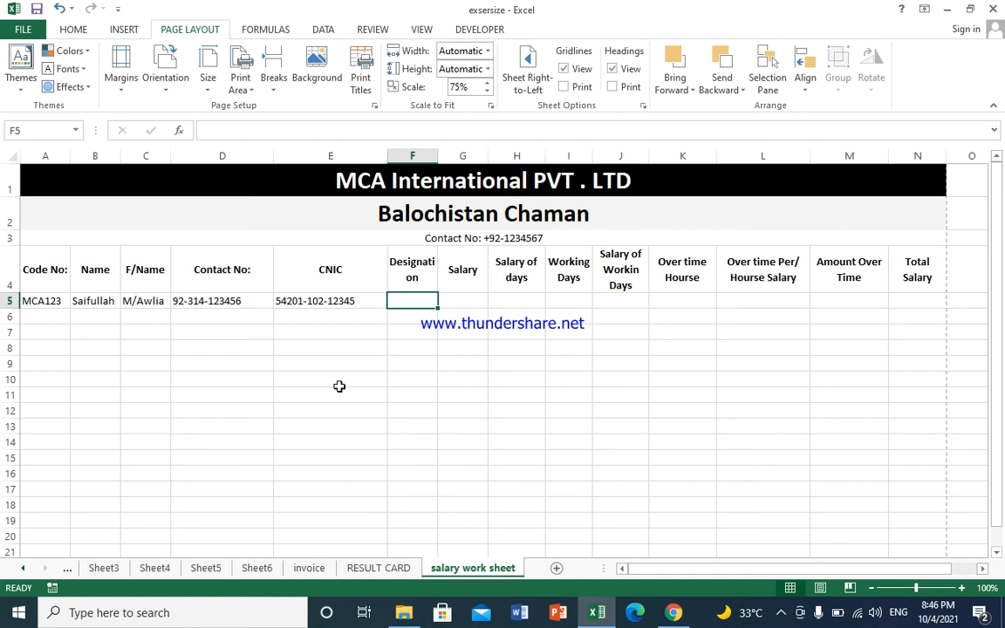
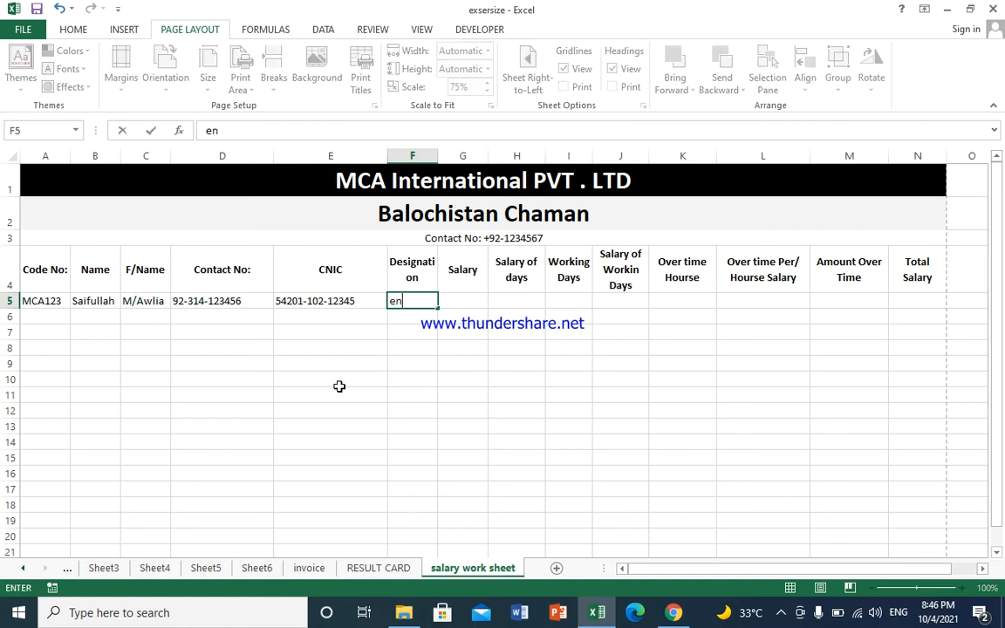
key("Tab")
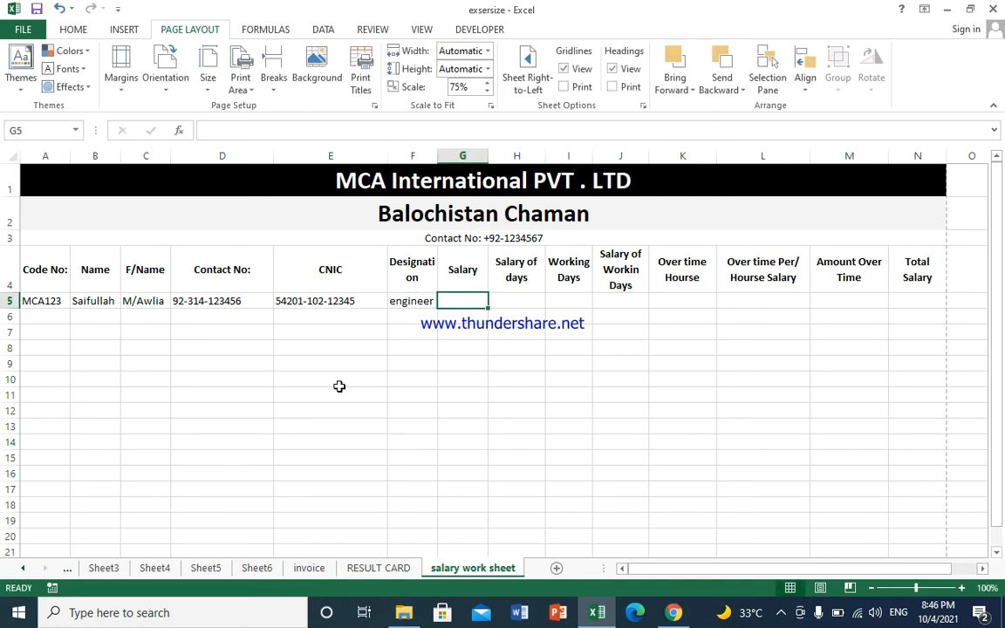
Step: Enter the salary, correcting 3000 to 30000 in G5
type("3000")
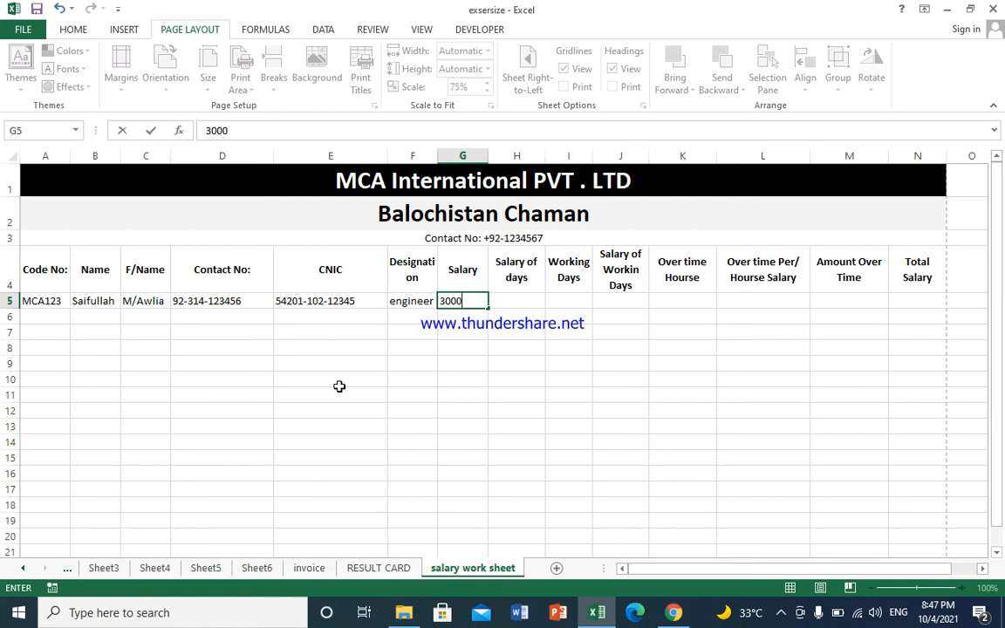
key("Tab")
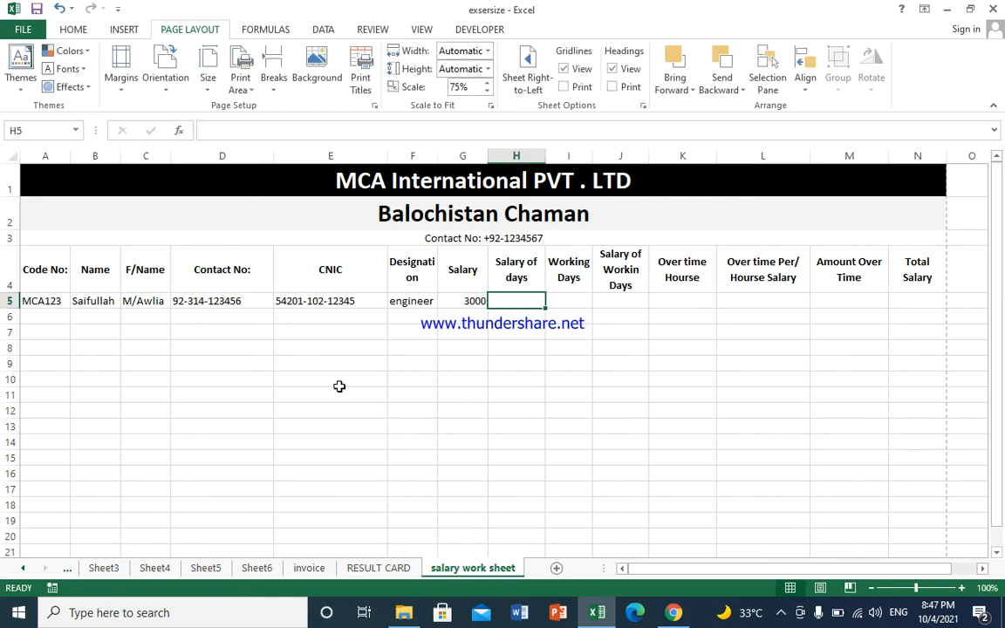
key("Left")
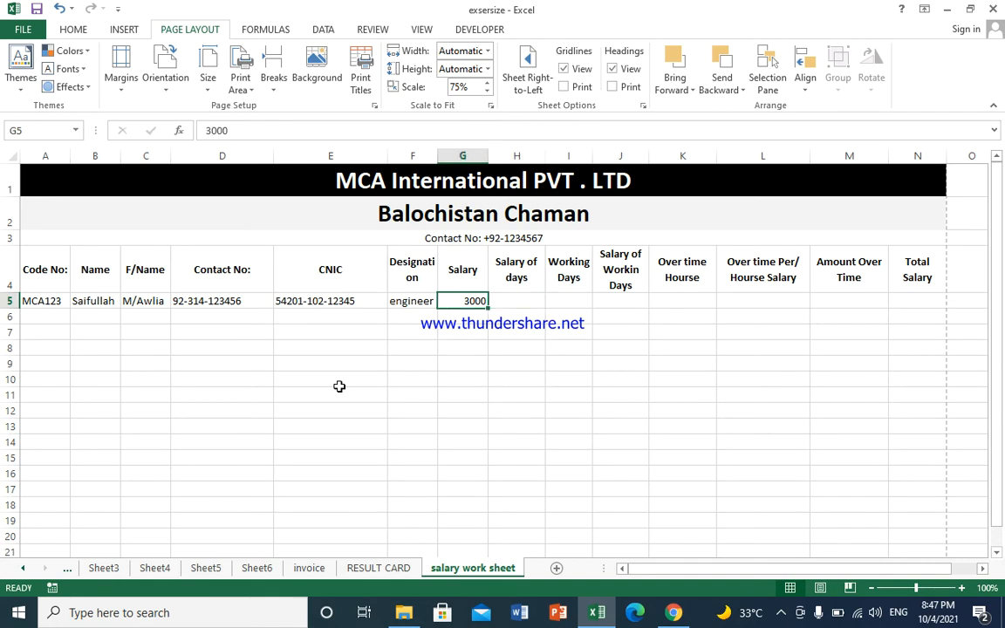
type("30000")
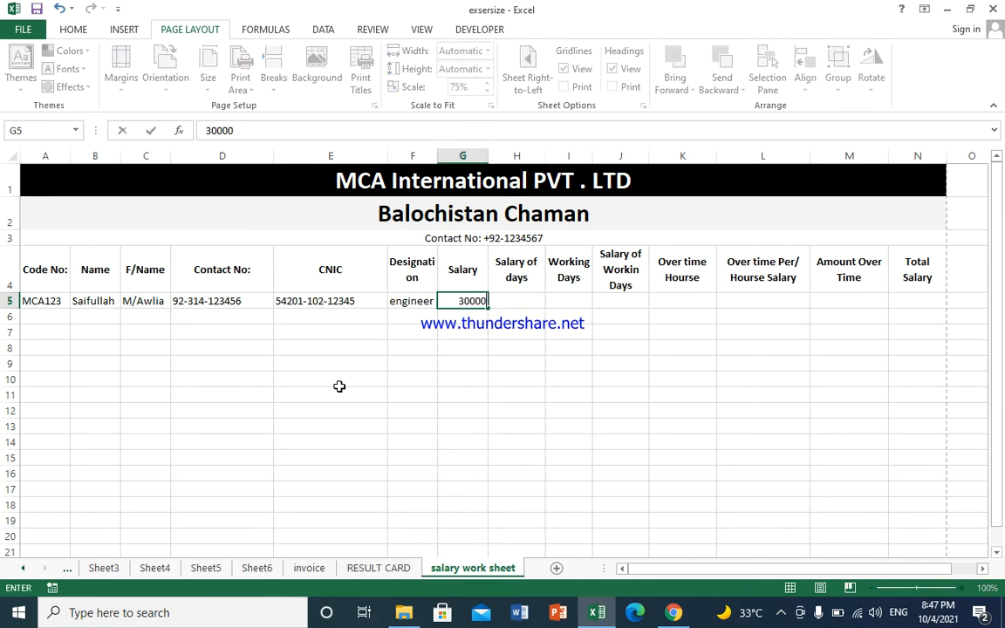
key("Tab")
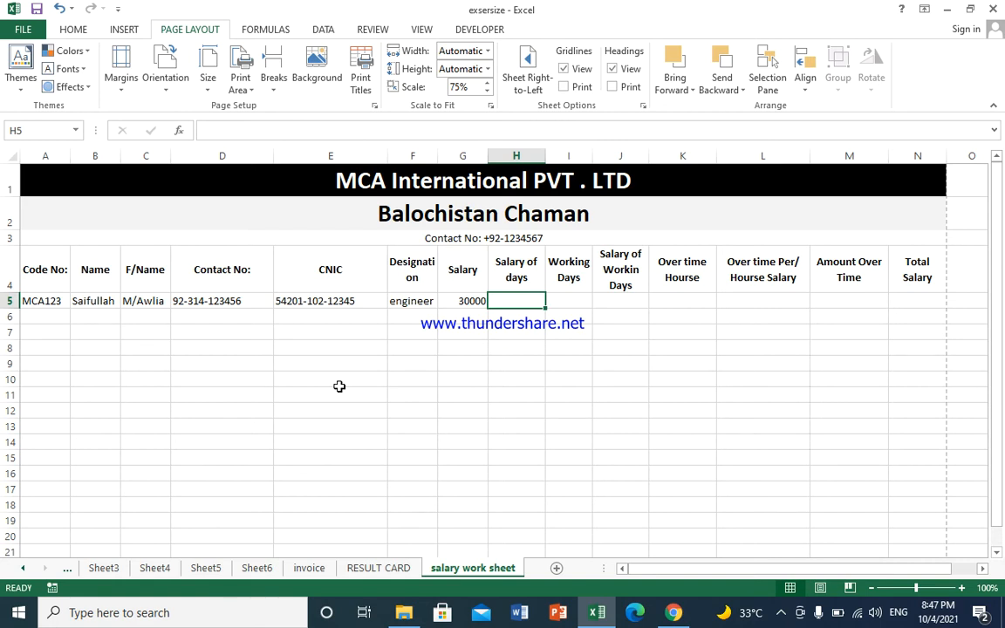
Step: Type the formula =G5/30 into H5 to get the daily salary
type("=")
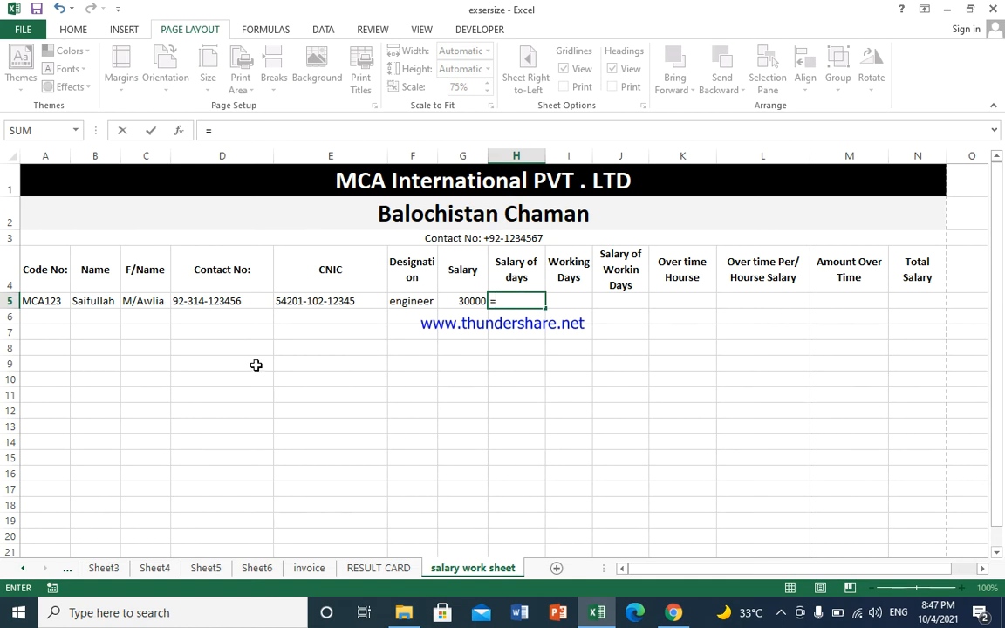
left_click(460, 300)
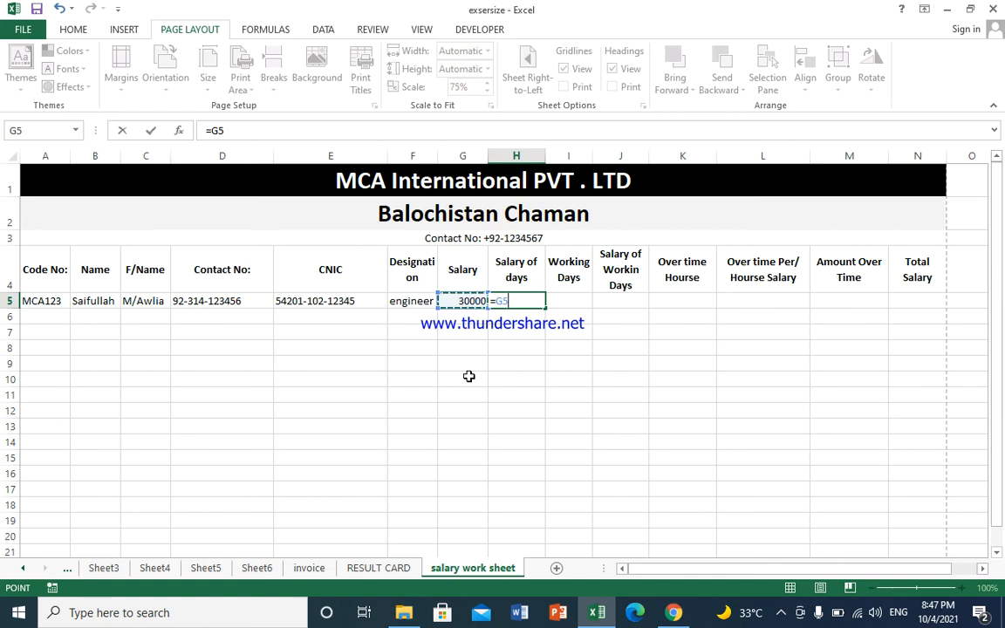
type("/30")
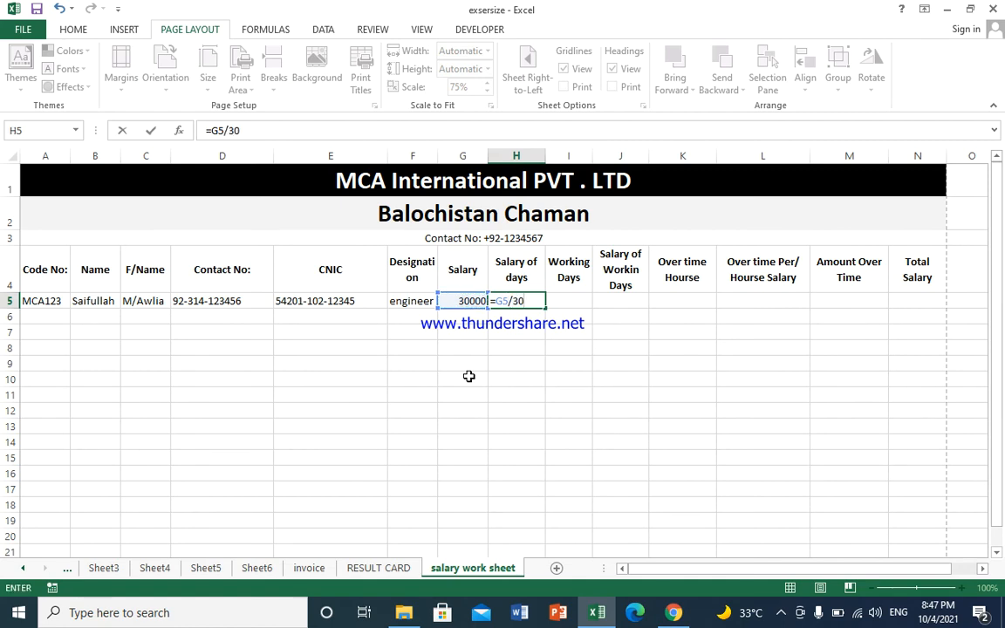
Step: Commit the 1000 daily salary and enter 27 working days in I5
key("Return")
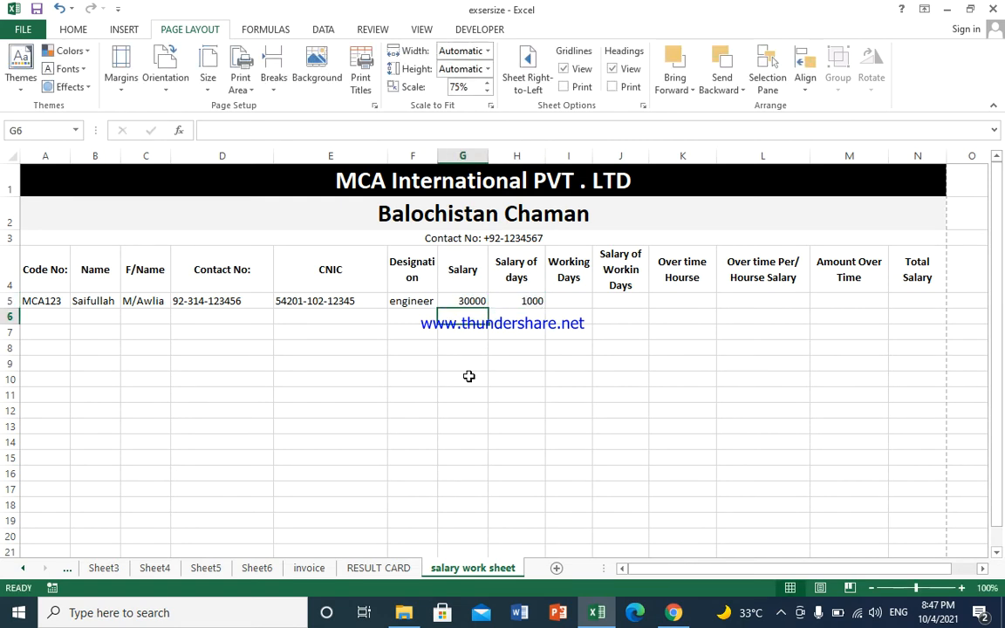
key("Up")
key("Right")
key("Right")
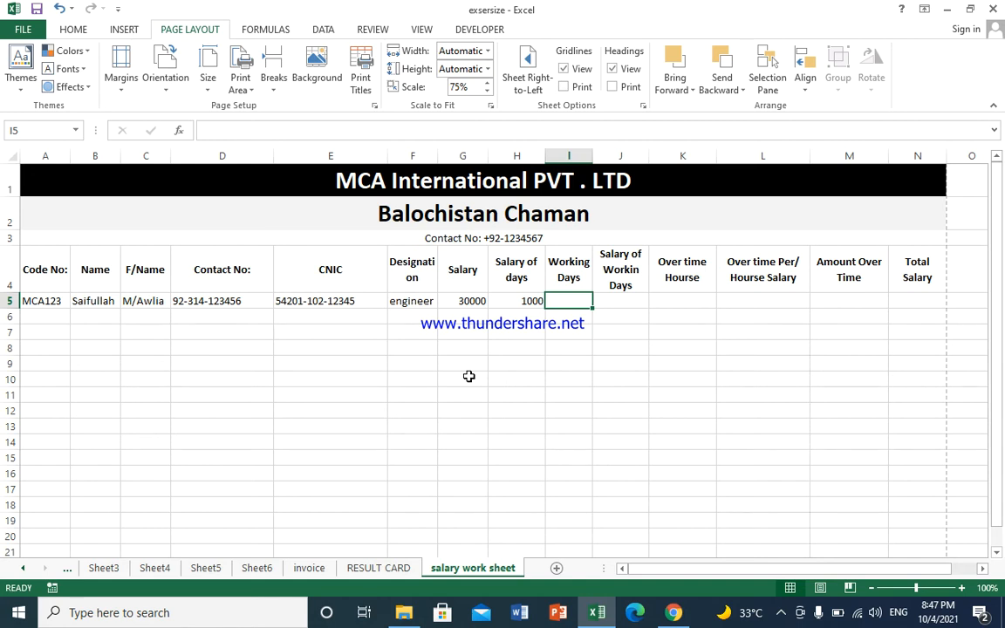
type("27")
key("Tab")
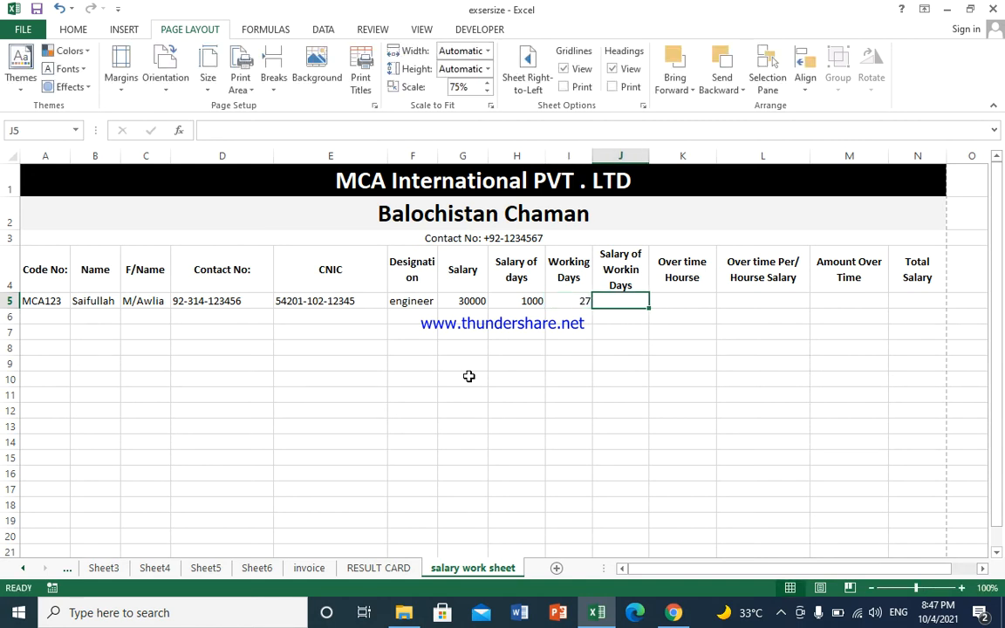
Step: Enter =H5*I5 in J5, giving 27000 as the salary for working days
type("=")
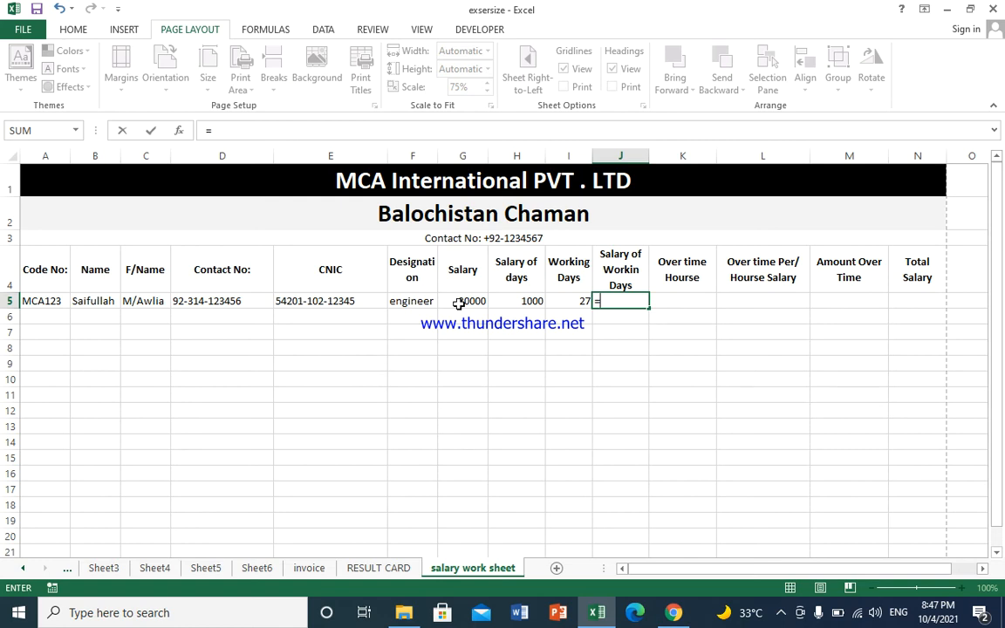
left_click(460, 303)
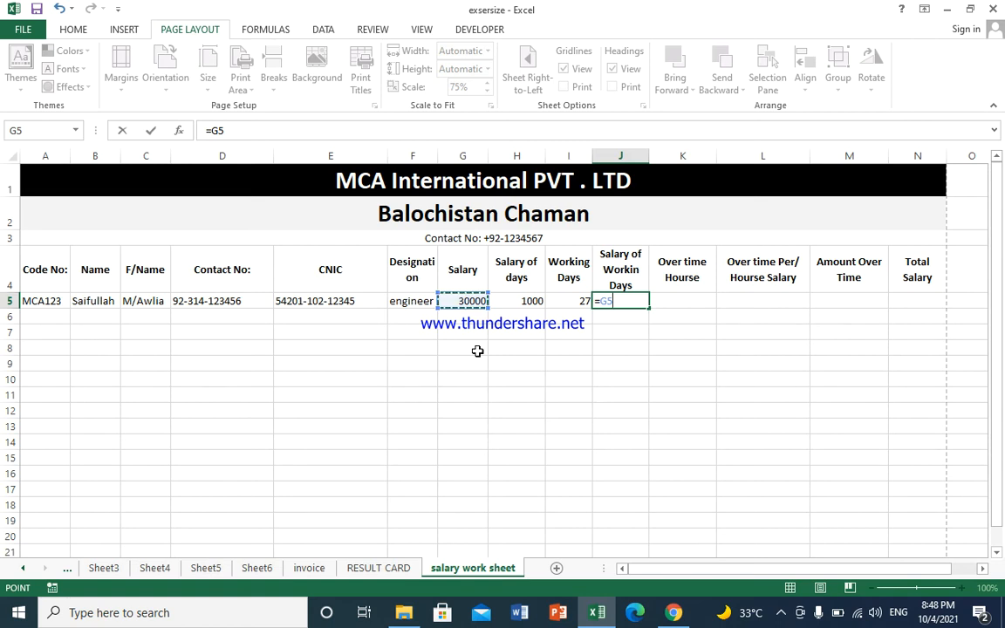
left_click(512, 300)
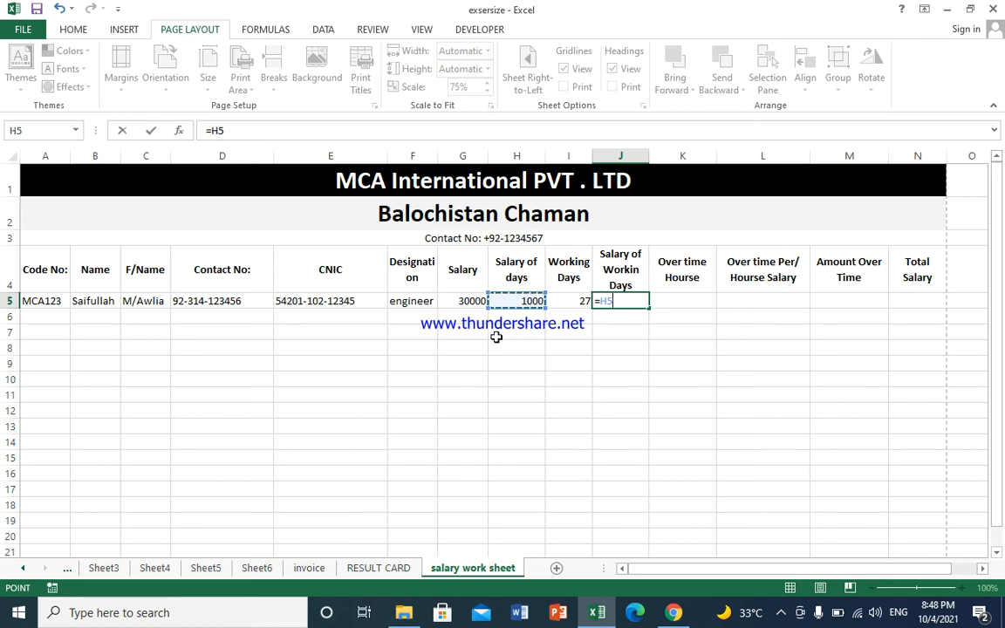
type("*")
left_click(559, 300)
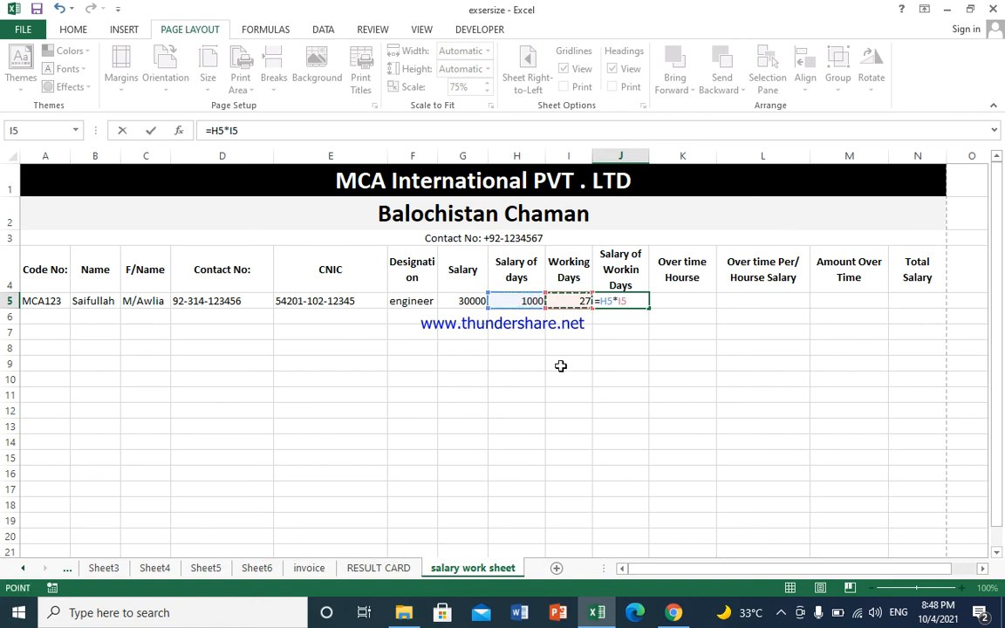
key("Return")
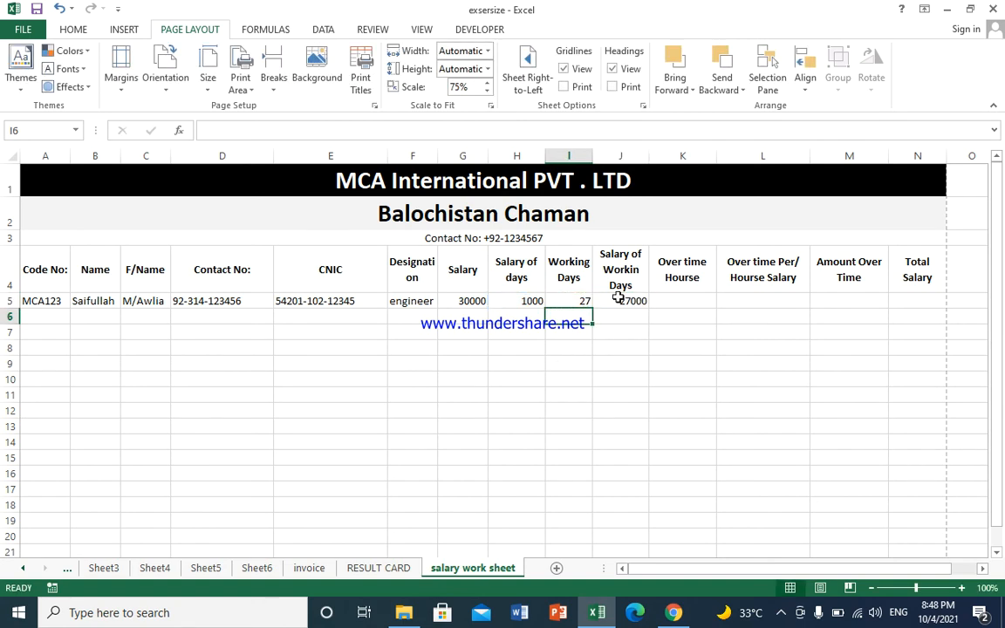
left_click(620, 301)
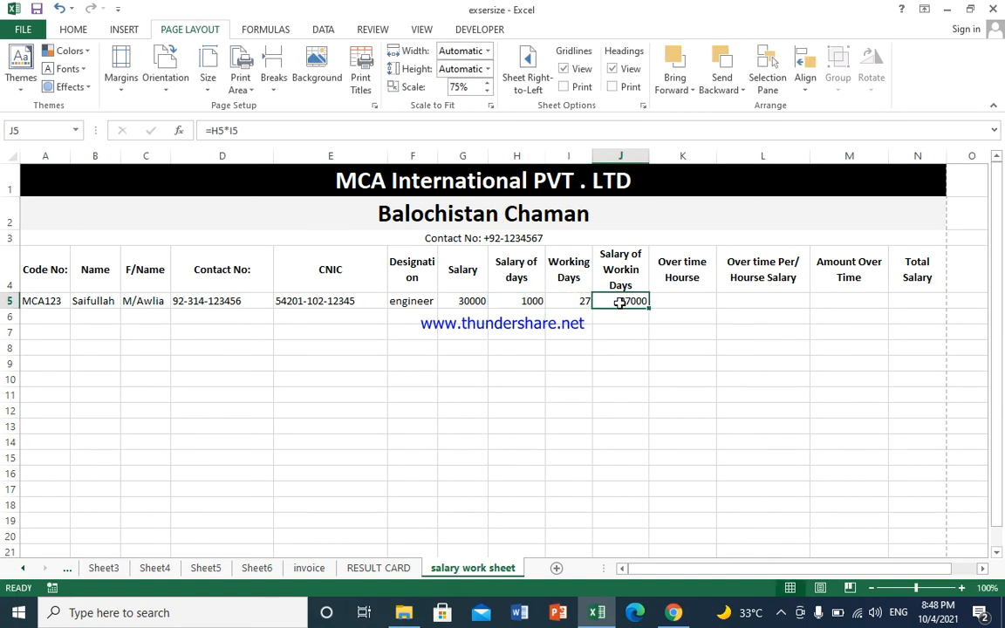
left_click(664, 302)
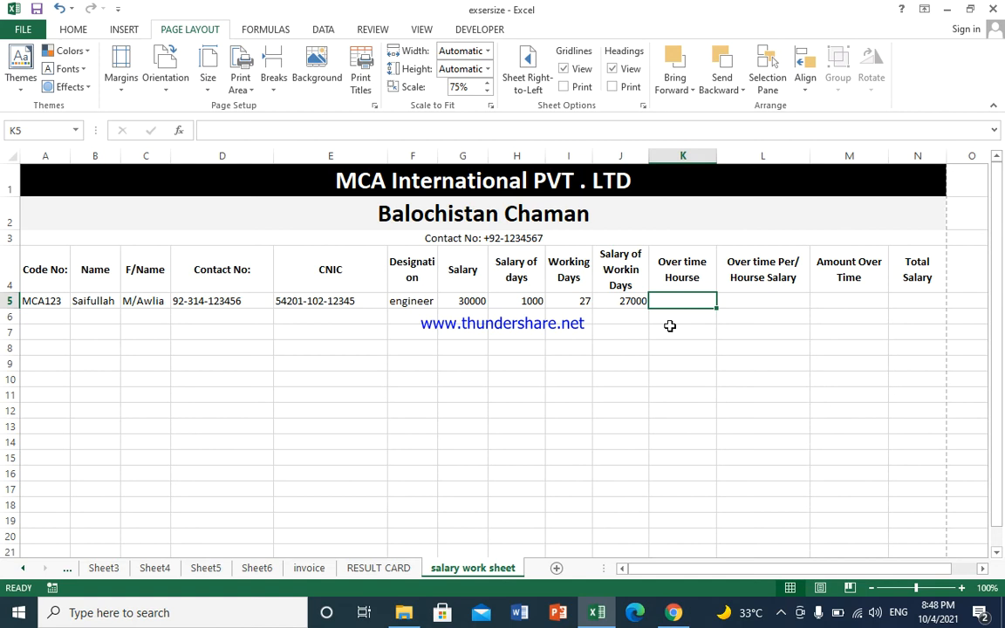
Step: Enter 22 overtime hours in K5 and =H5/8*2 in L5, giving a 250 rate
type("22")
left_click(738, 300)
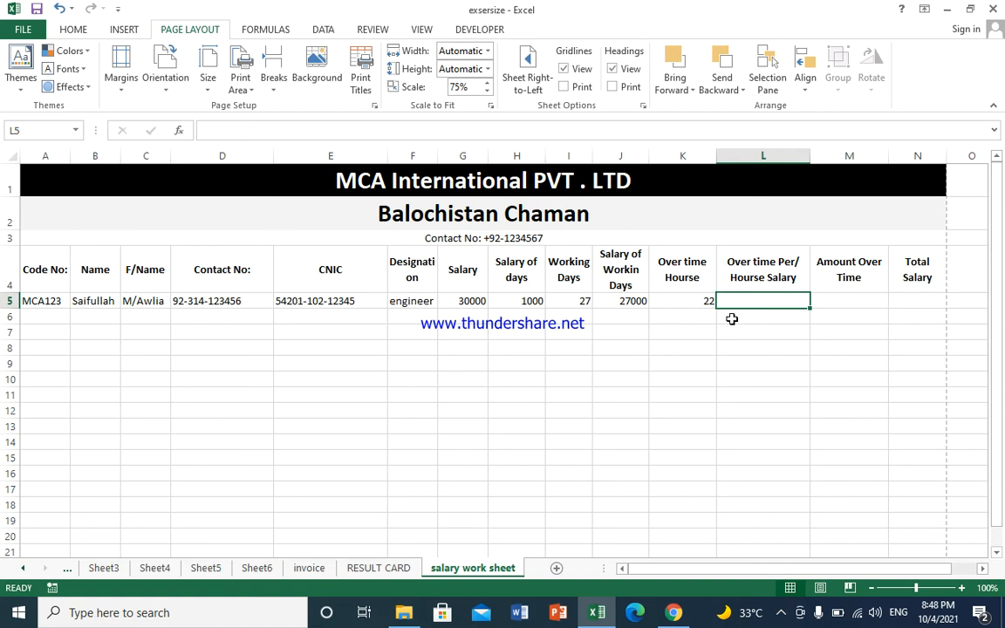
type("=")
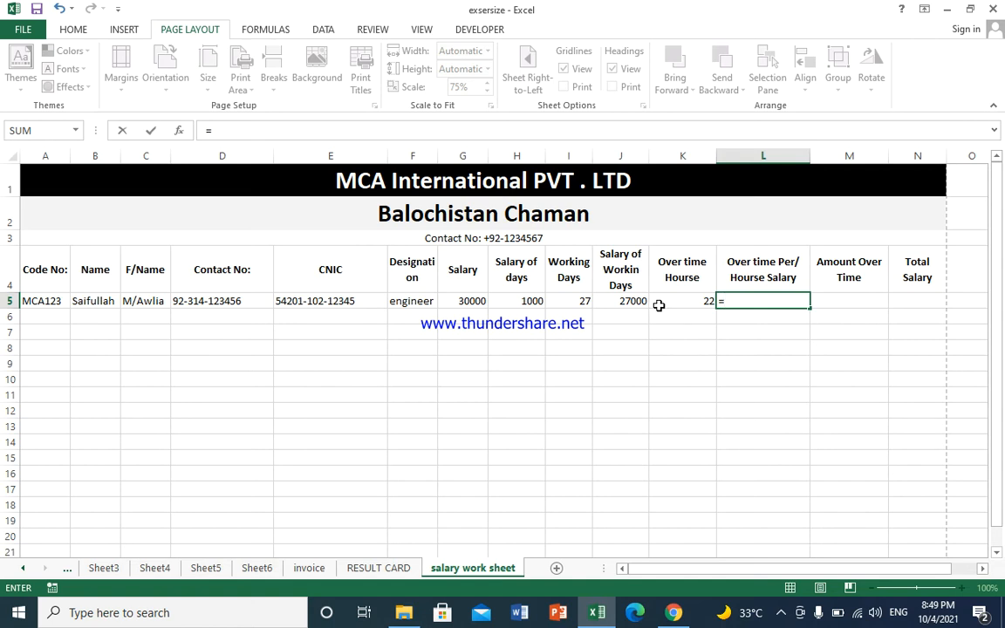
left_click(521, 303)
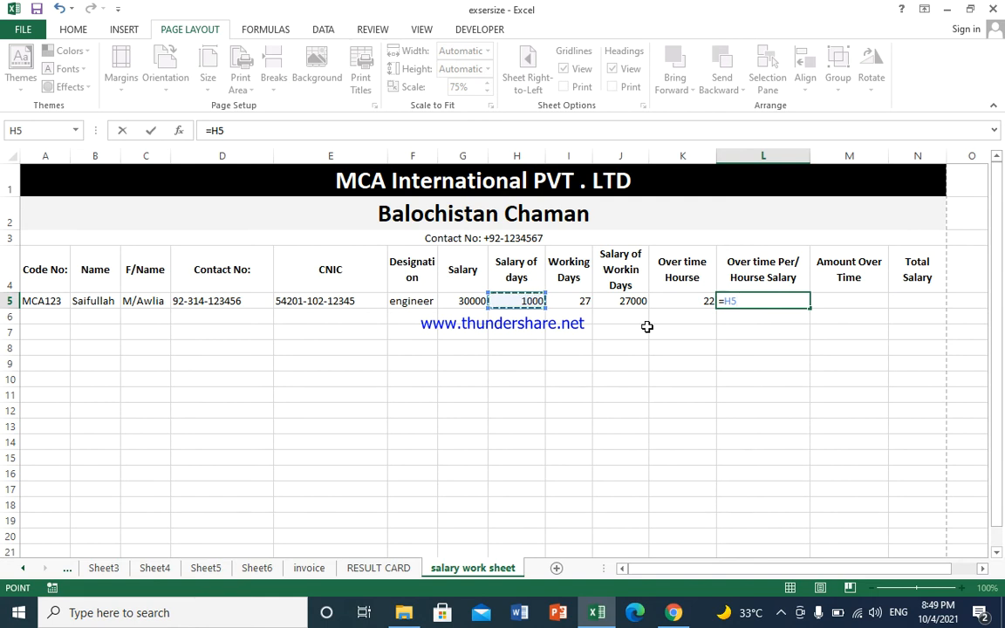
type("/")
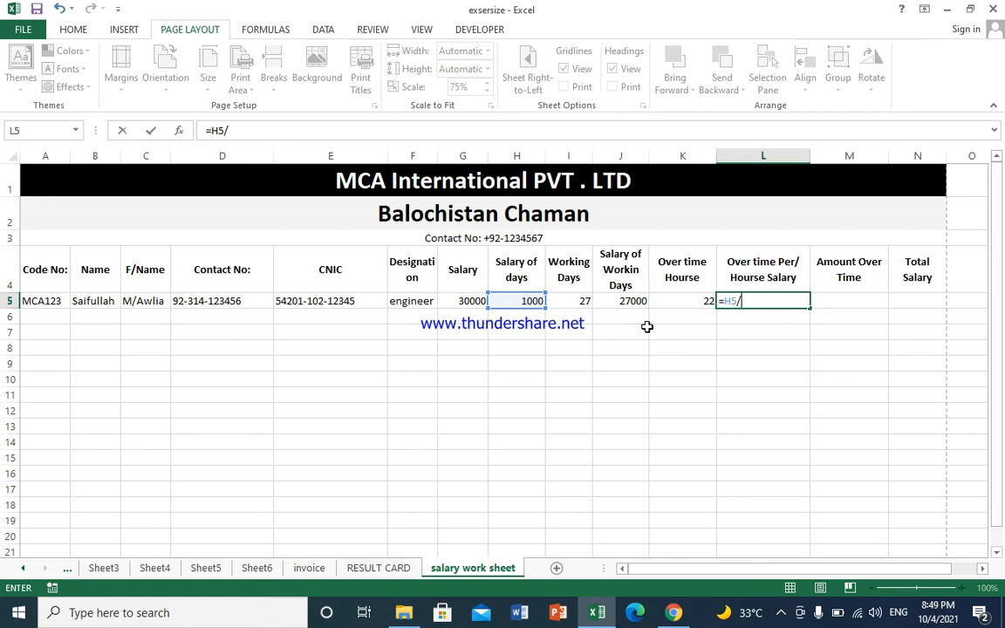
type("8*2")
key("Return")
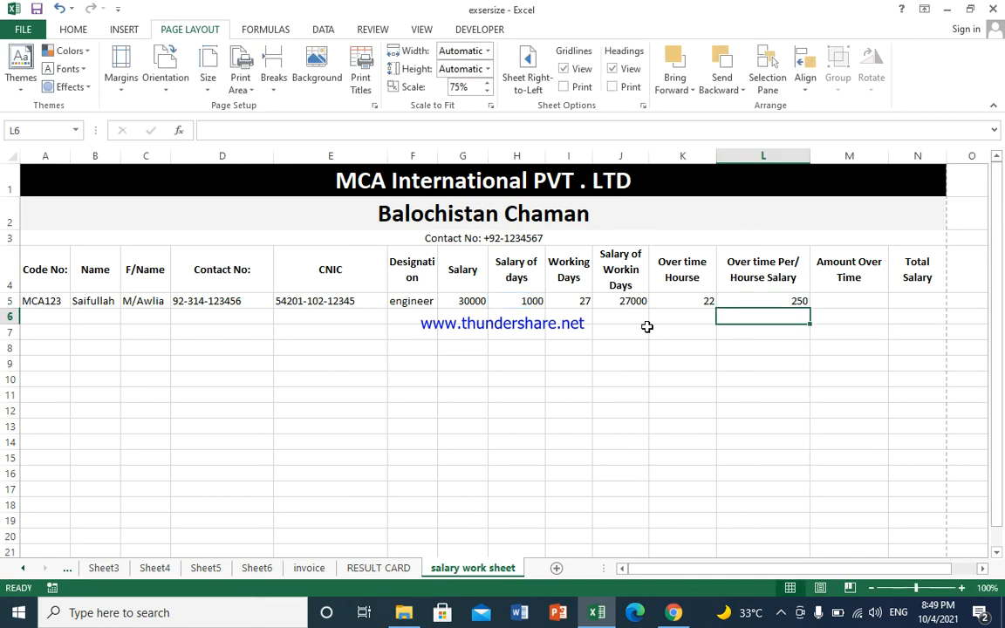
key("Up")
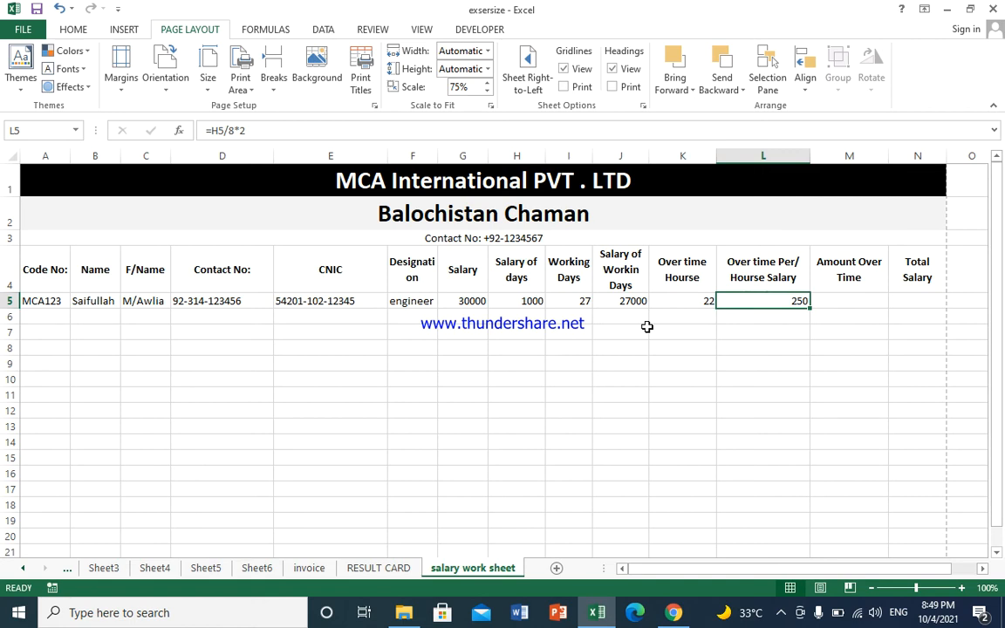
key("Right")
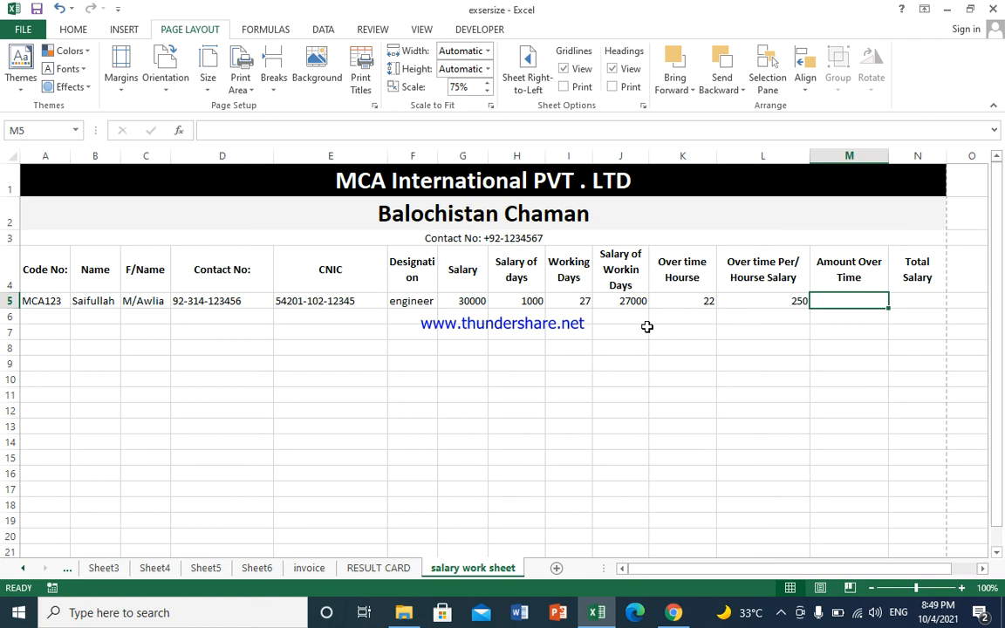
Step: Enter =L5*K5 in M5 to get an overtime amount of 5500
type("=")
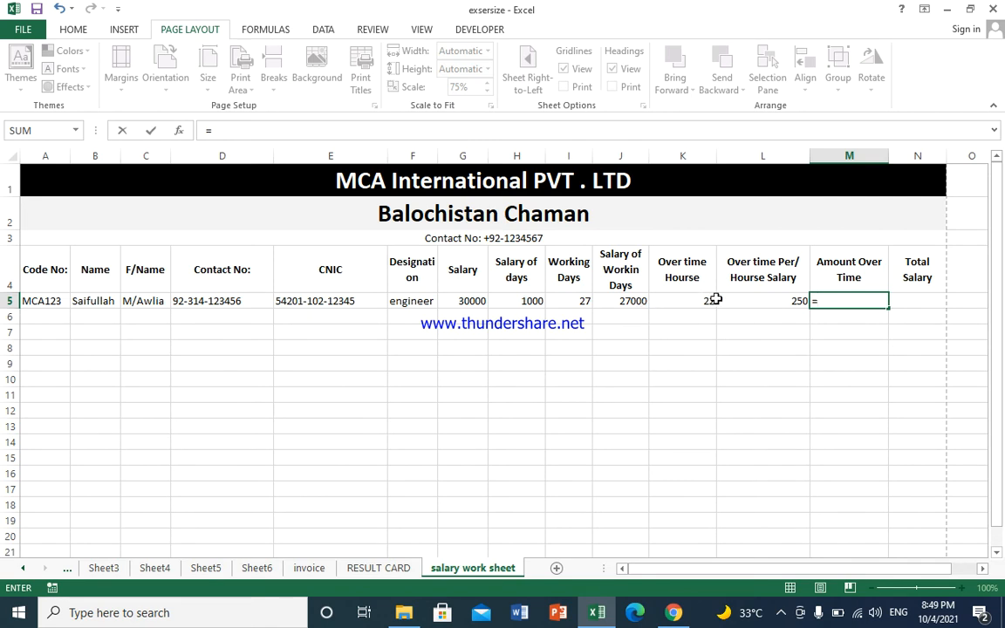
left_click(763, 297)
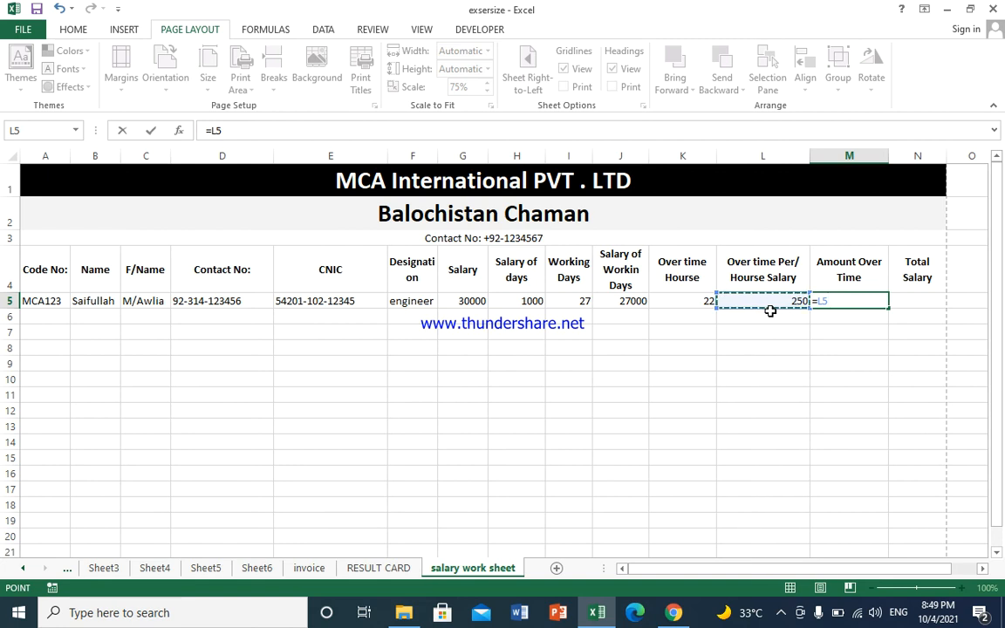
type("*")
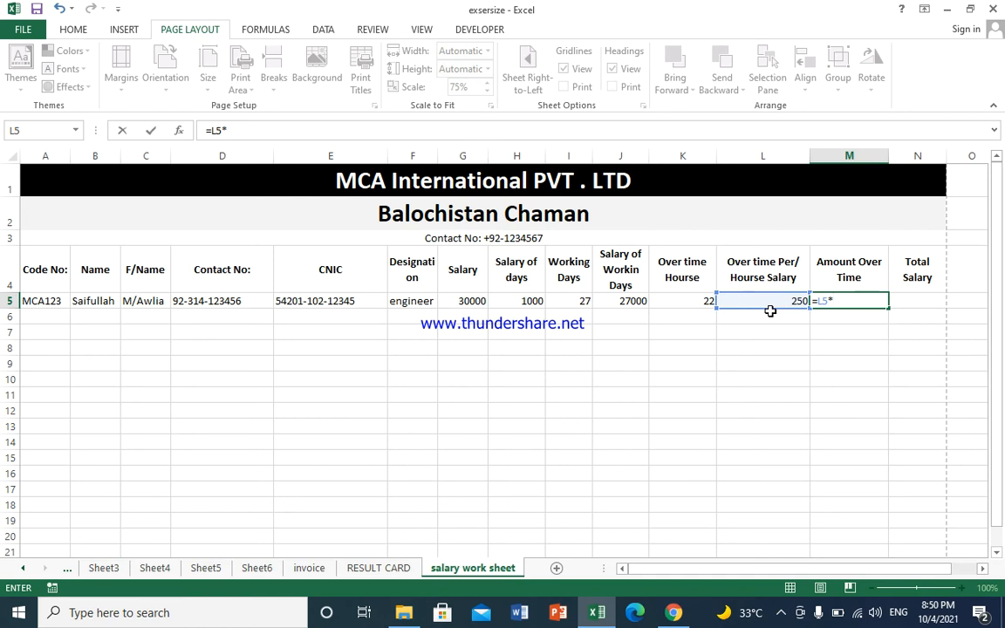
left_click(686, 299)
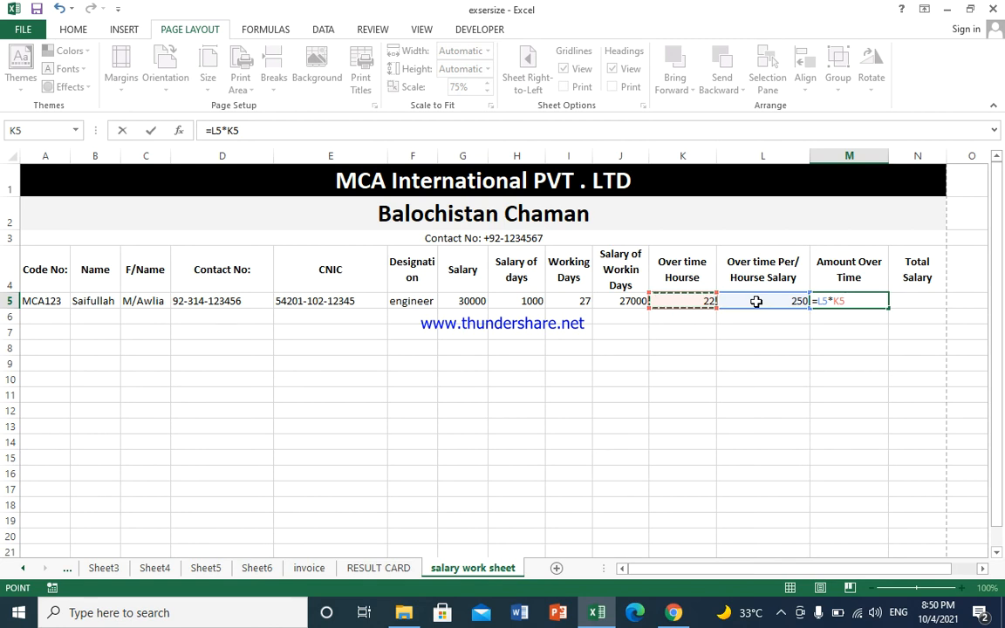
key("Return")
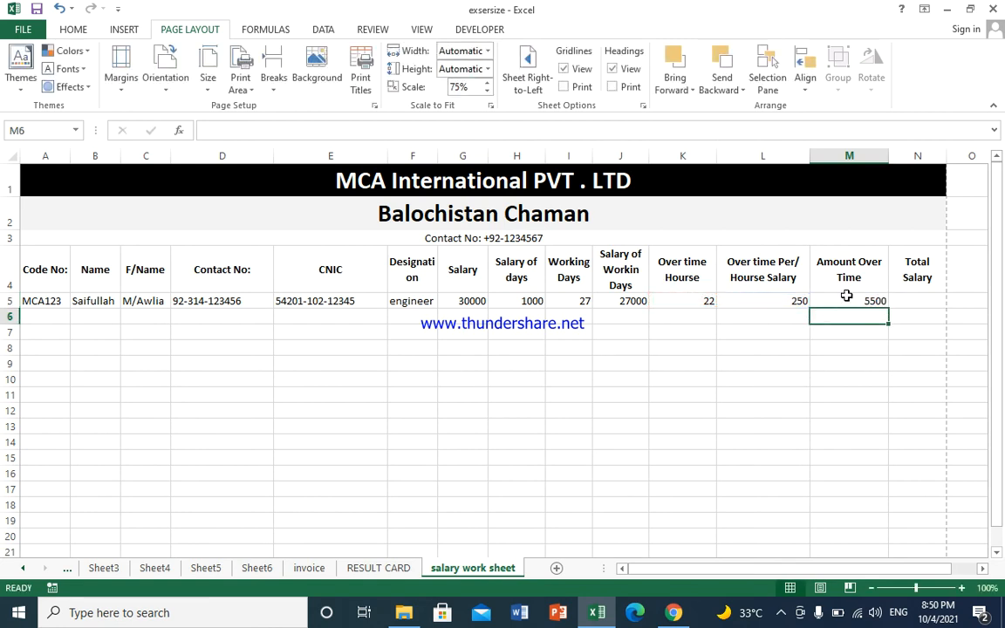
left_click(898, 301)
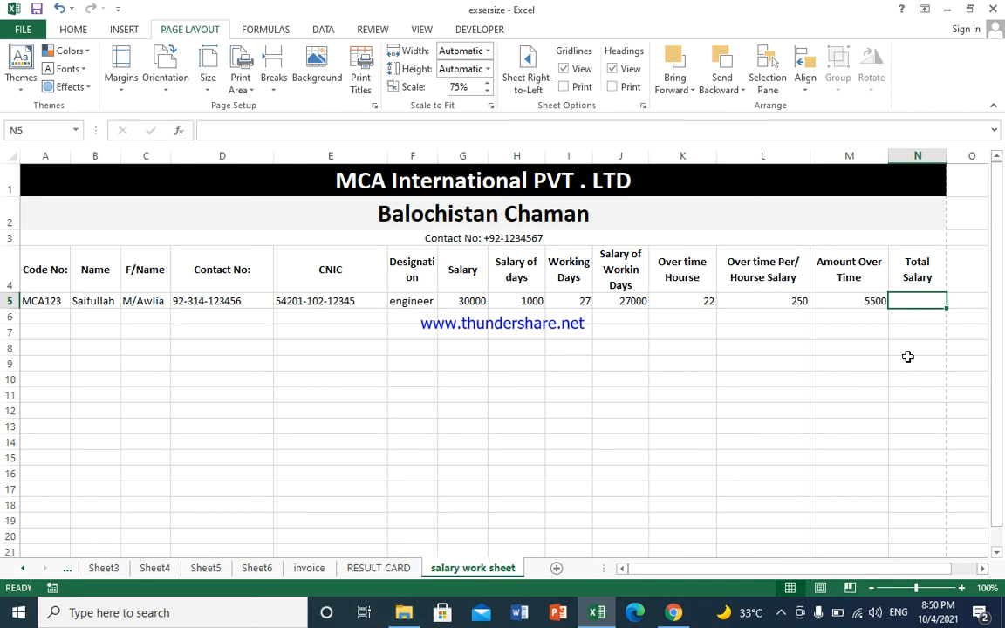
Step: Enter =M5+J5 in N5 so the first employee's Total Salary shows 32500
type("=")
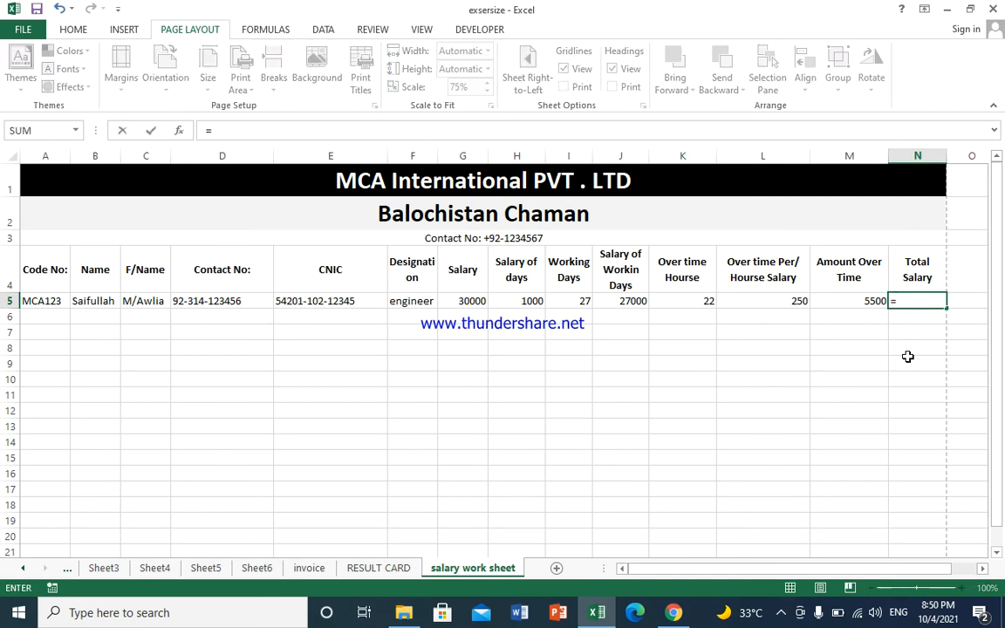
left_click(846, 305)
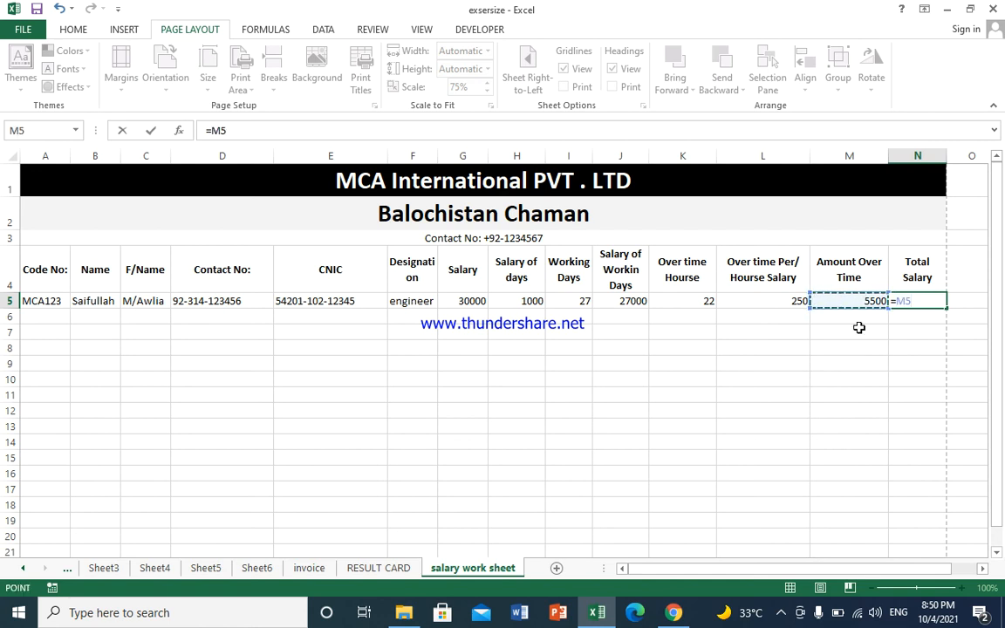
type("+")
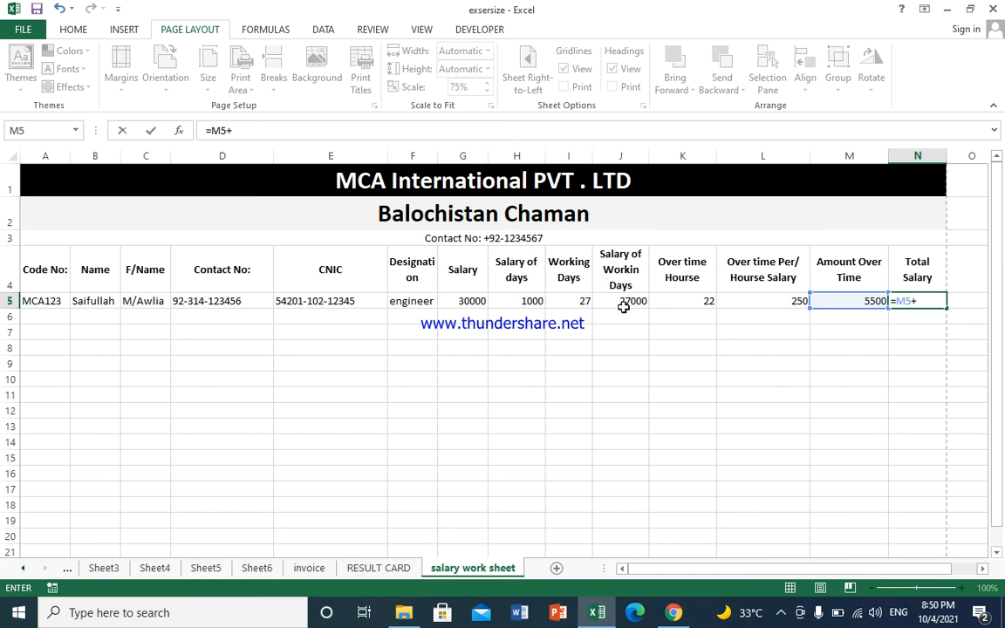
left_click(625, 302)
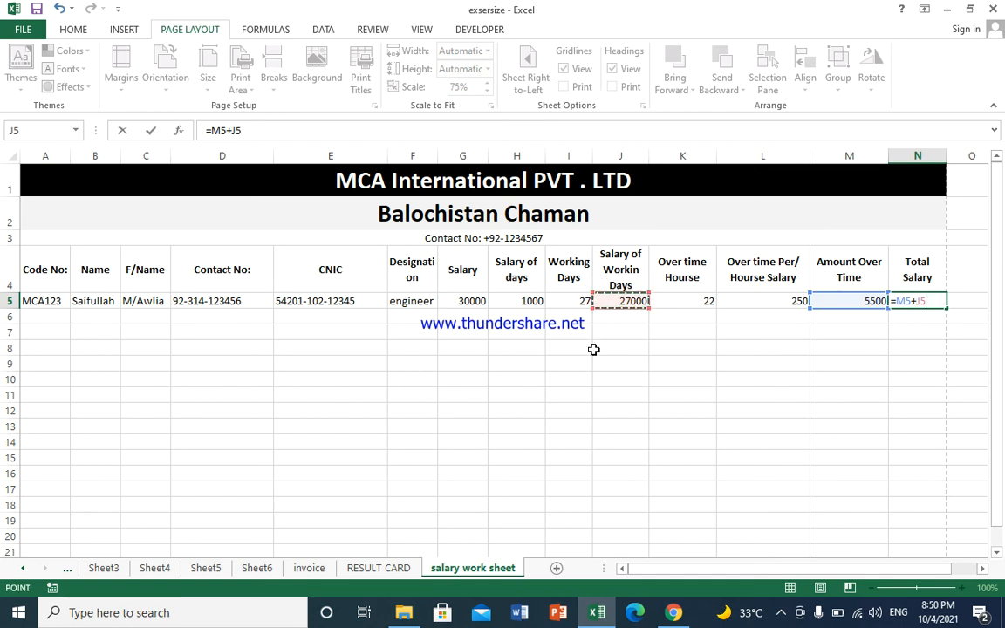
key("Return")
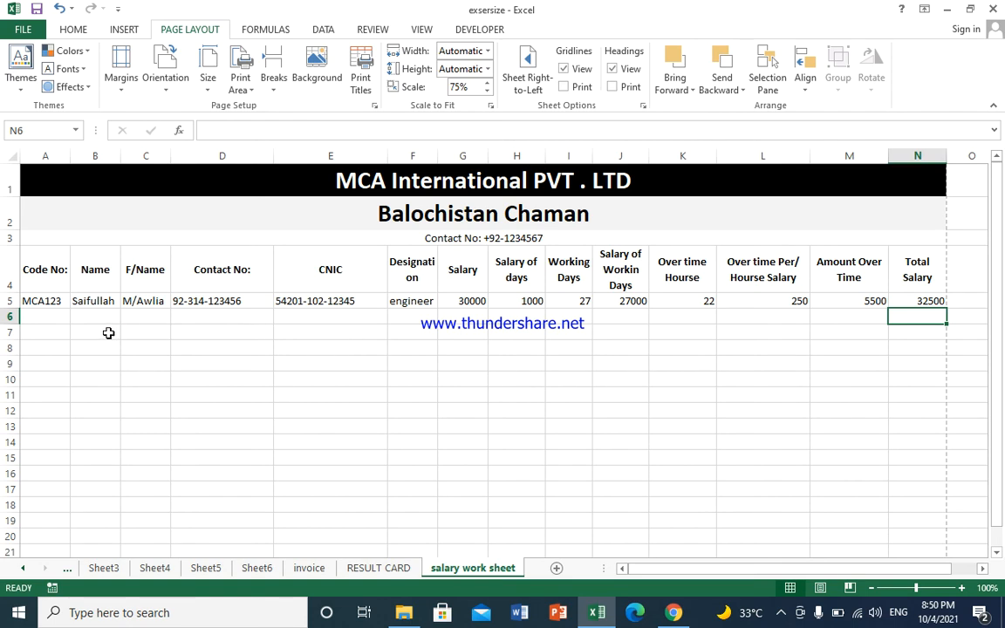
left_click_drag(107, 332, 52, 332)
left_click(44, 315)
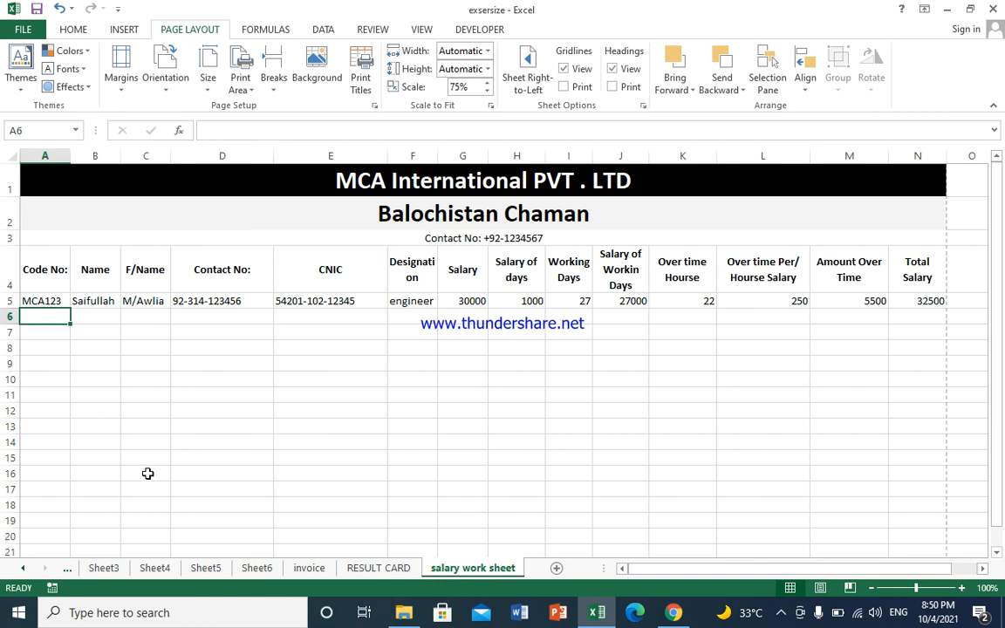
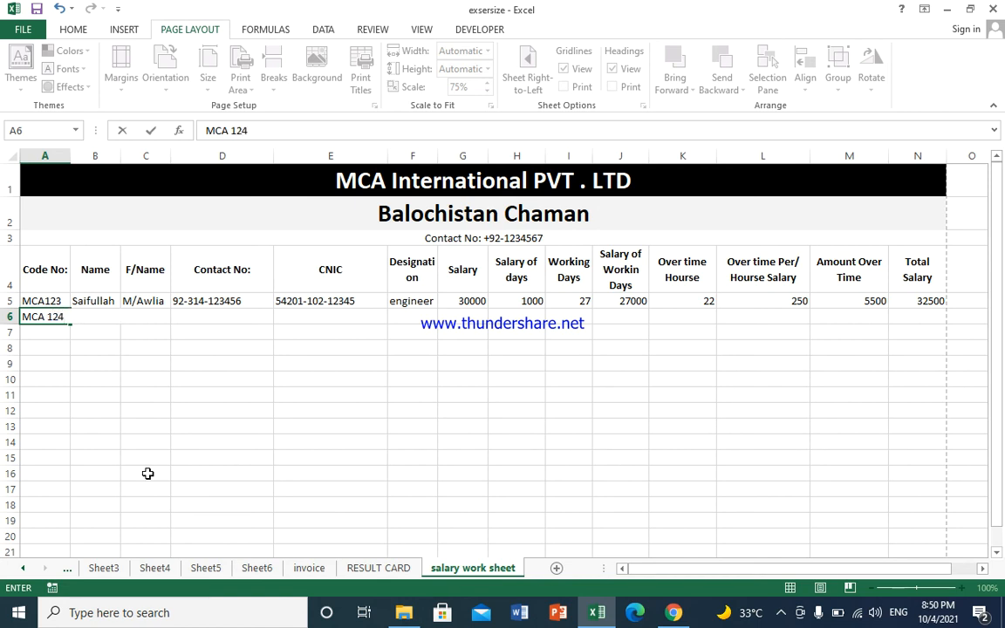
Step: Fill in the second employee's code, name, father's name, contact number and CNIC in row 6
key("Tab")
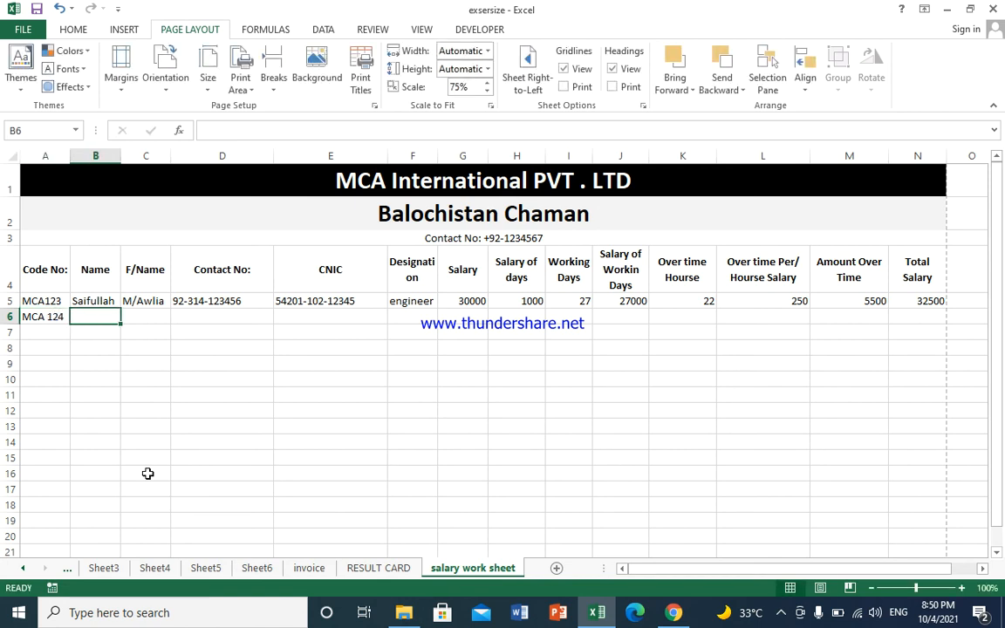
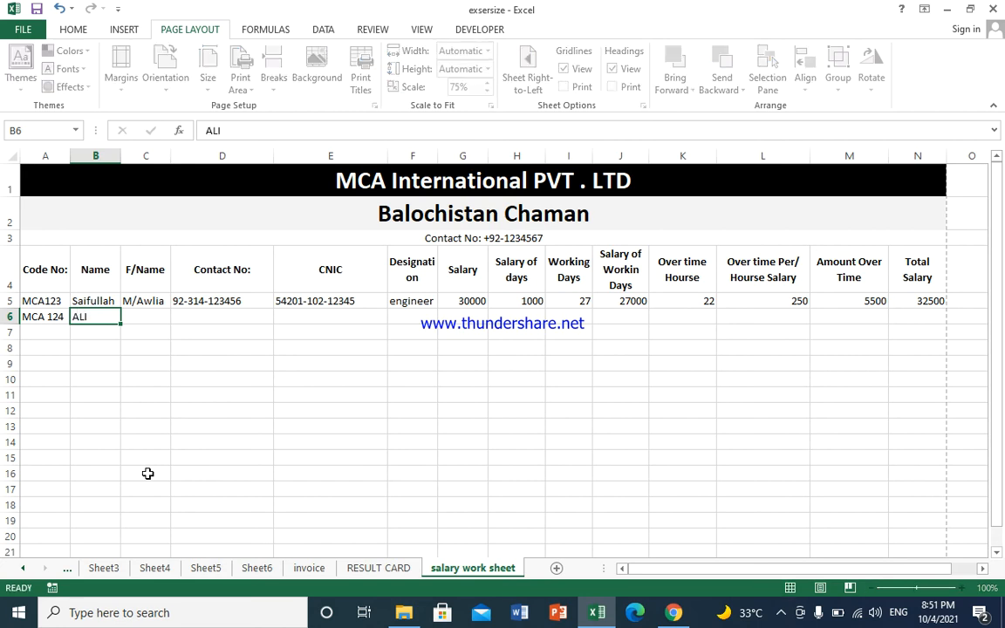
key("Tab")
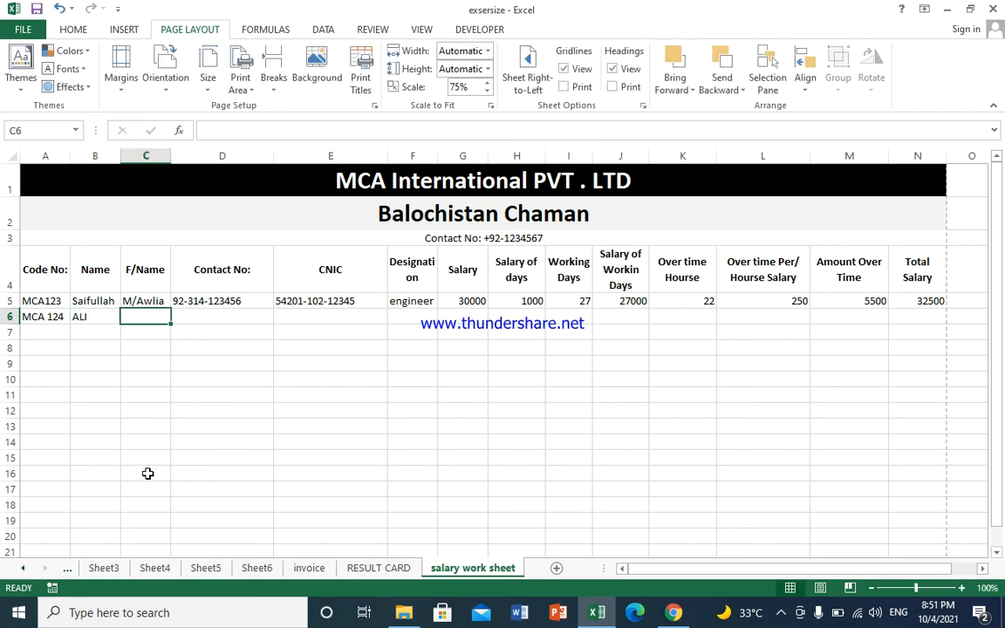
key("Tab")
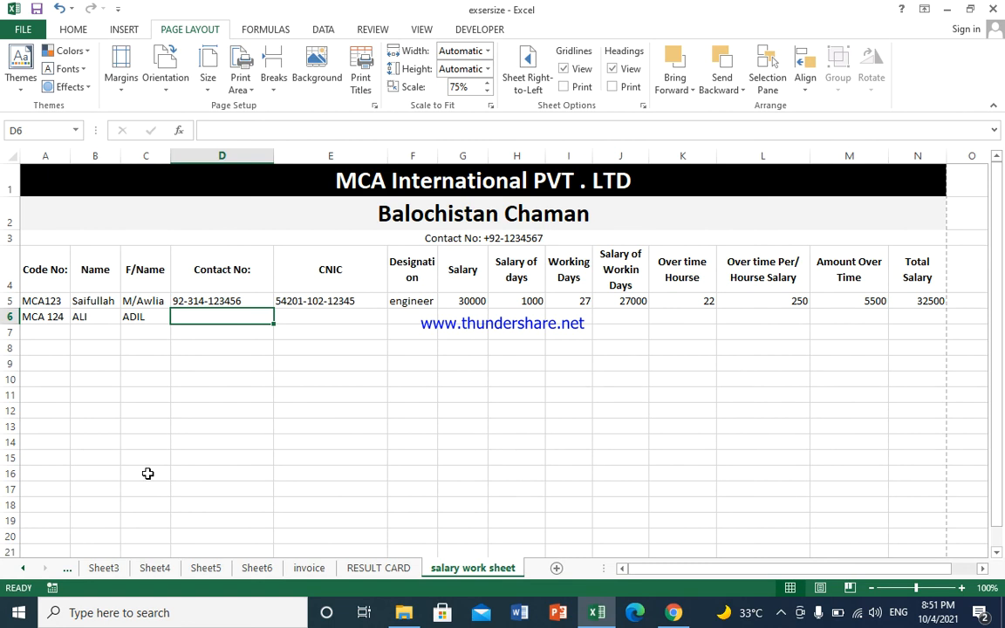
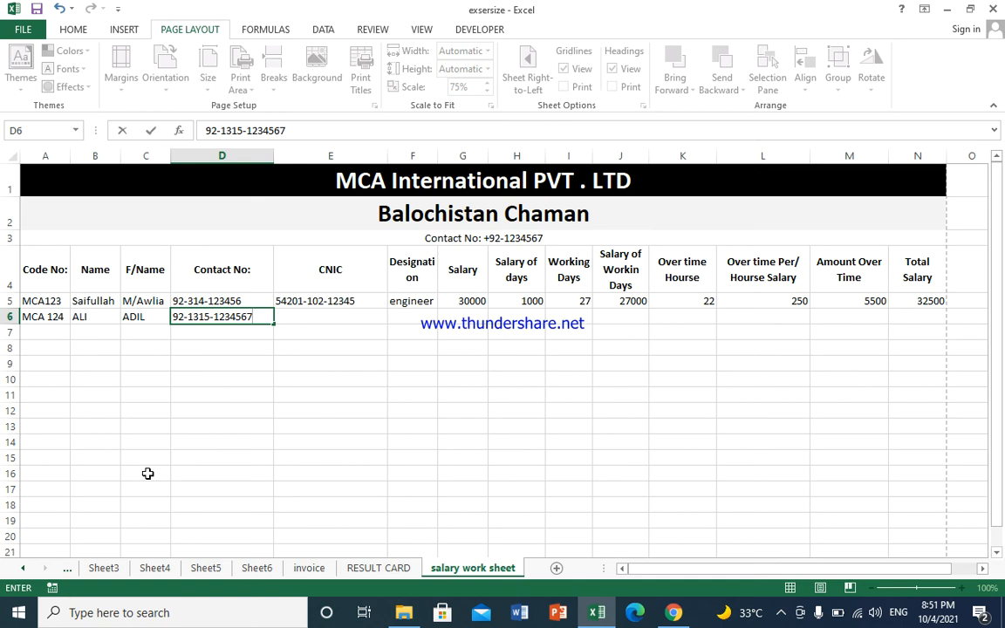
key("Tab")
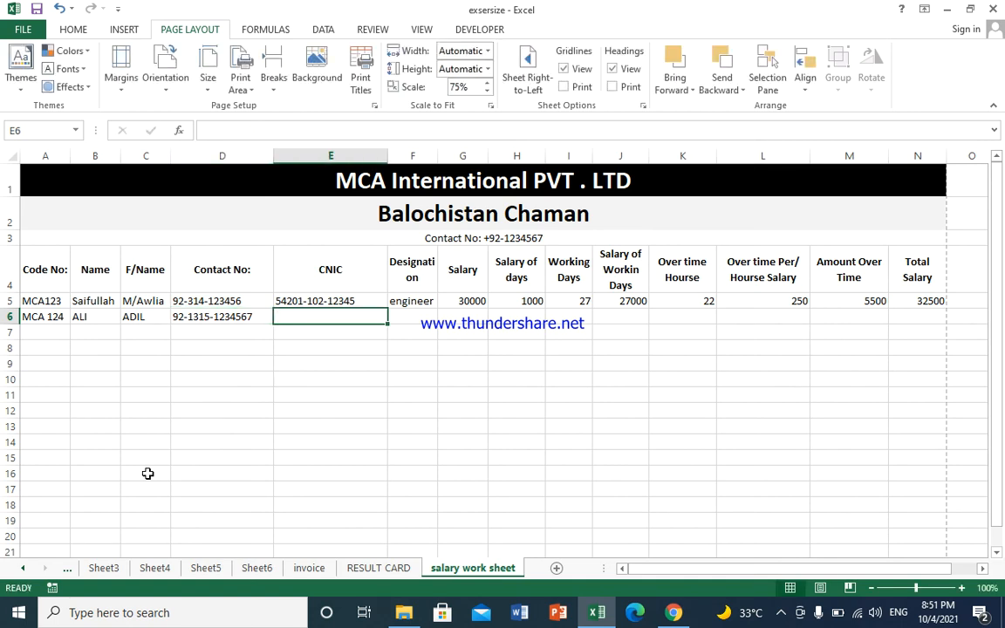
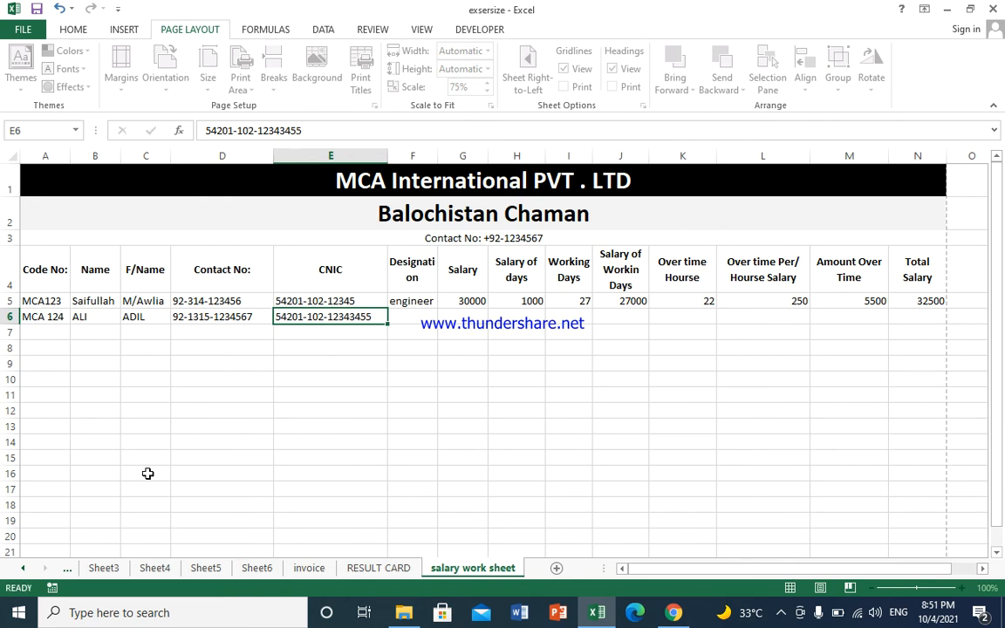
key("Tab")
Step: Enter designation 'computer OPT' and salary 25000, autofitting columns G and F
type("computer")
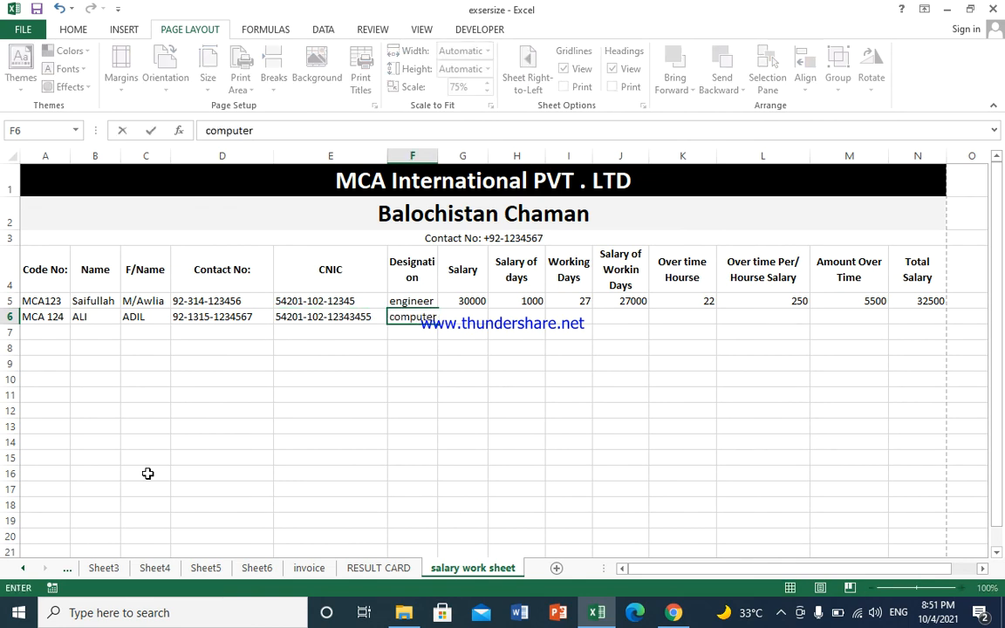
type(" PT")
key("BackSpace")
key("BackSpace")
key("BackSpace")
type("OPT")
key("Tab")
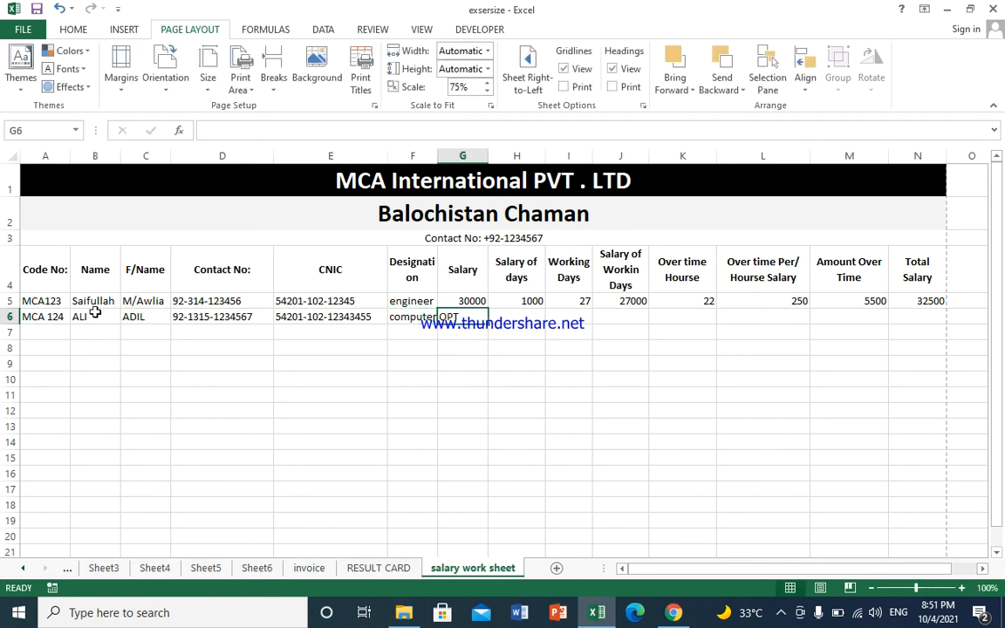
double_click(489, 152)
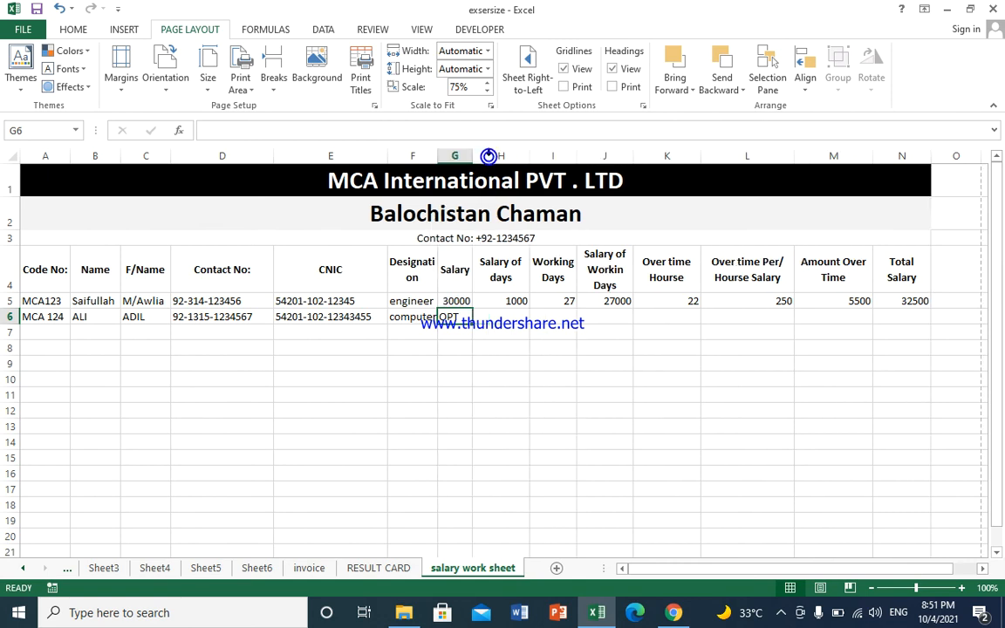
double_click(437, 155)
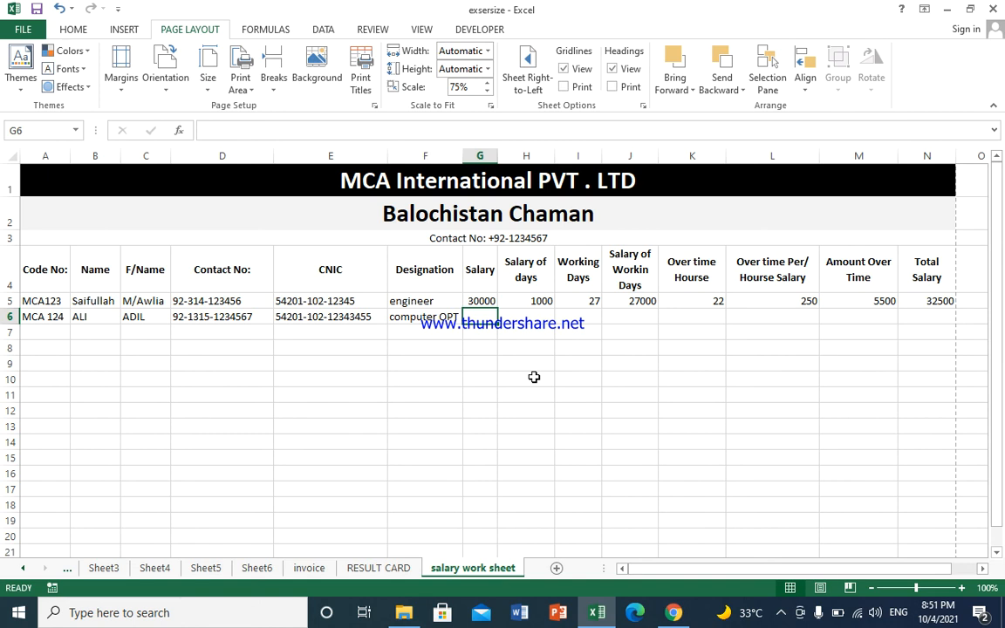
type("25000")
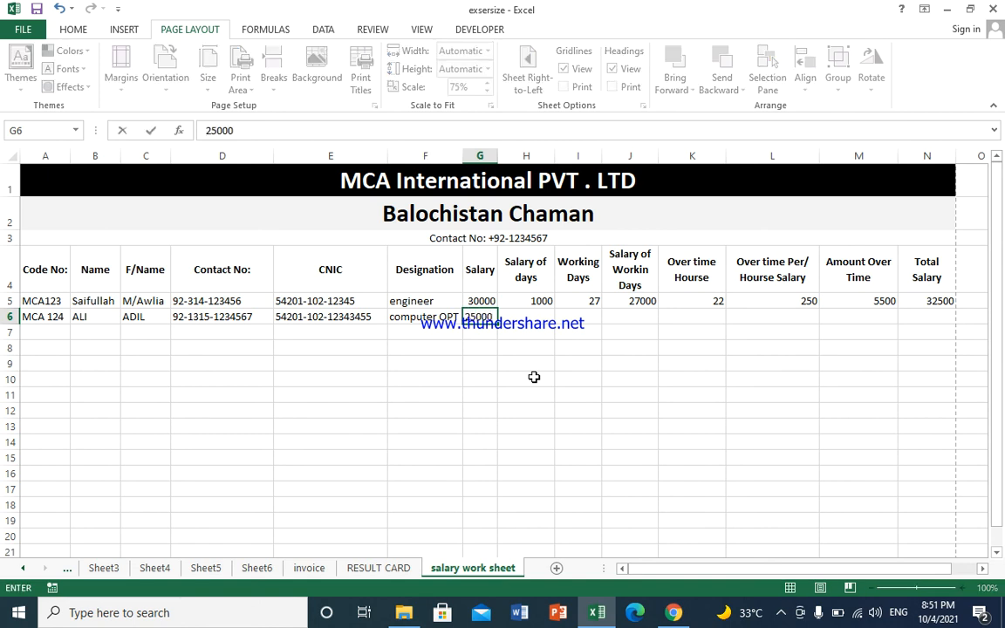
key("Tab")
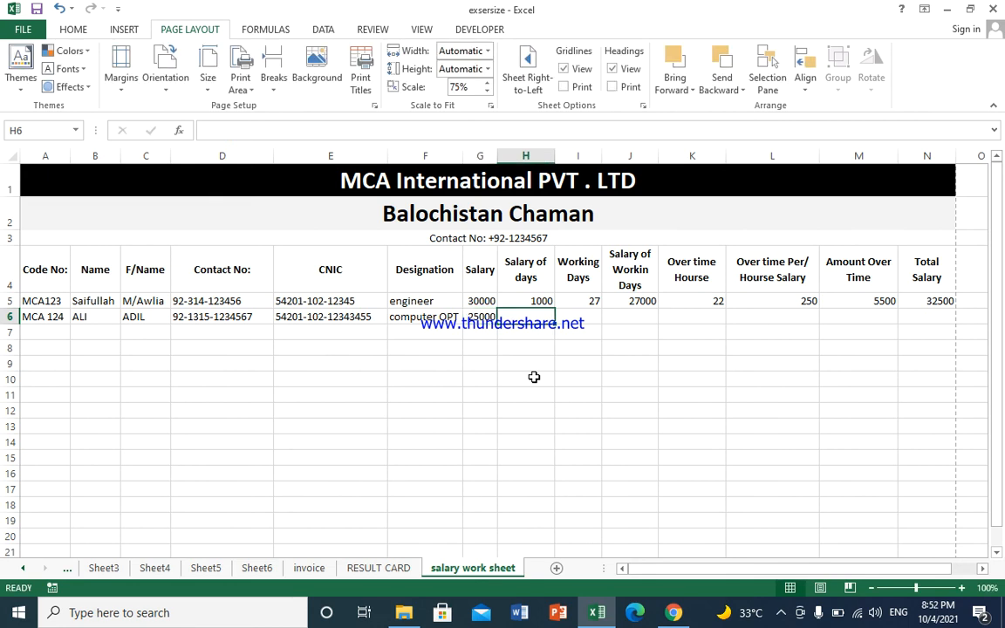
left_click(534, 301)
left_click_drag(555, 307, 554, 319)
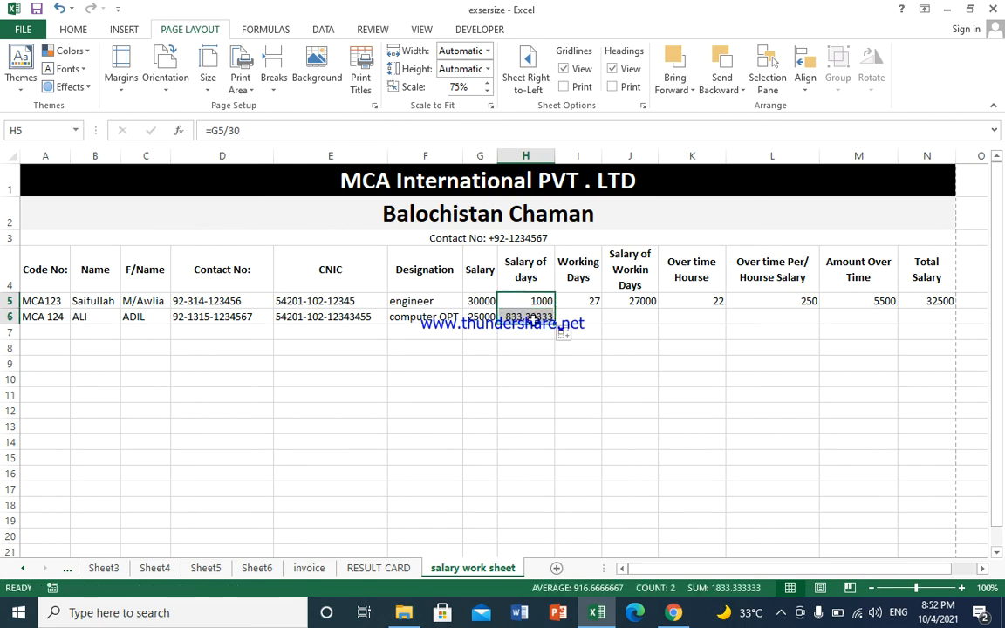
left_click(517, 317)
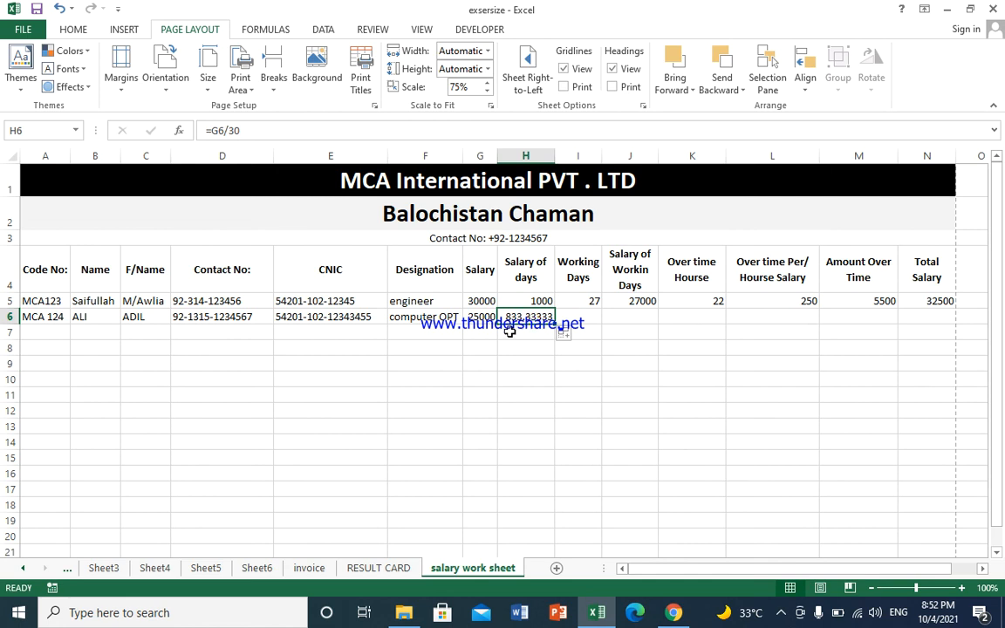
left_click(592, 298)
type("27")
key("Return")
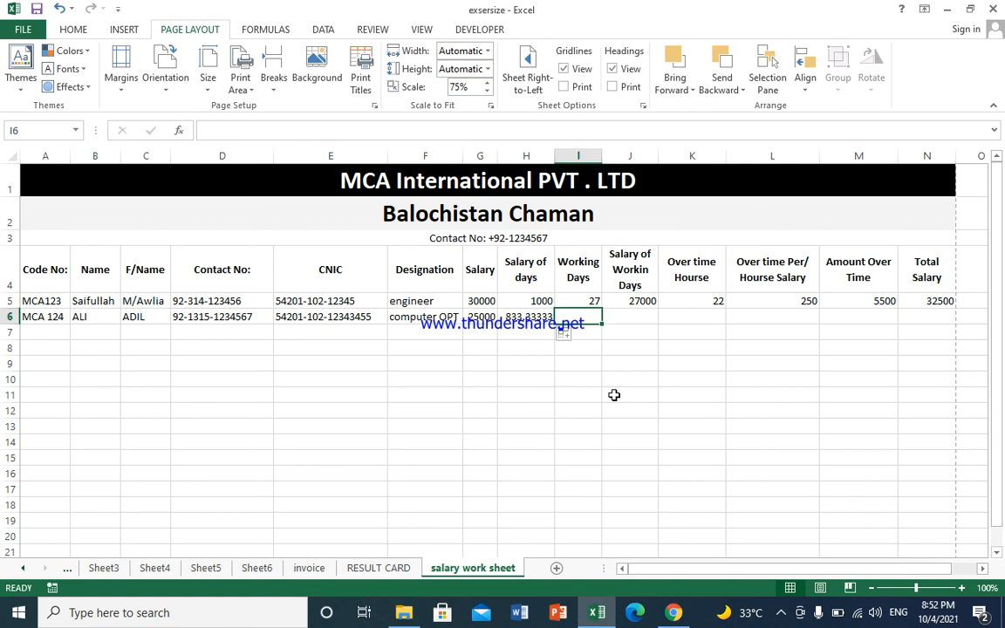
type("25")
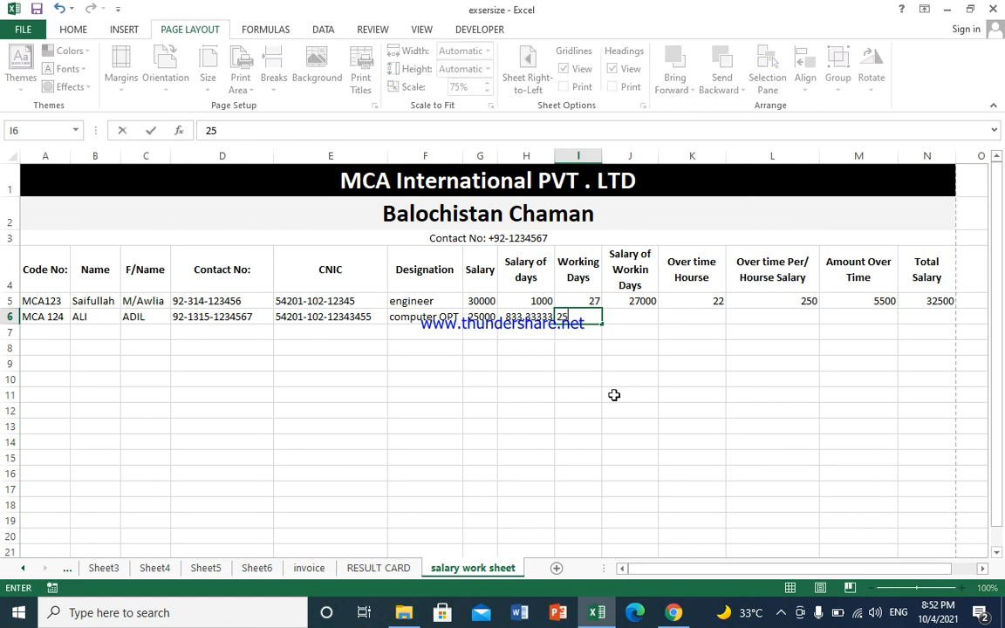
left_click(647, 315)
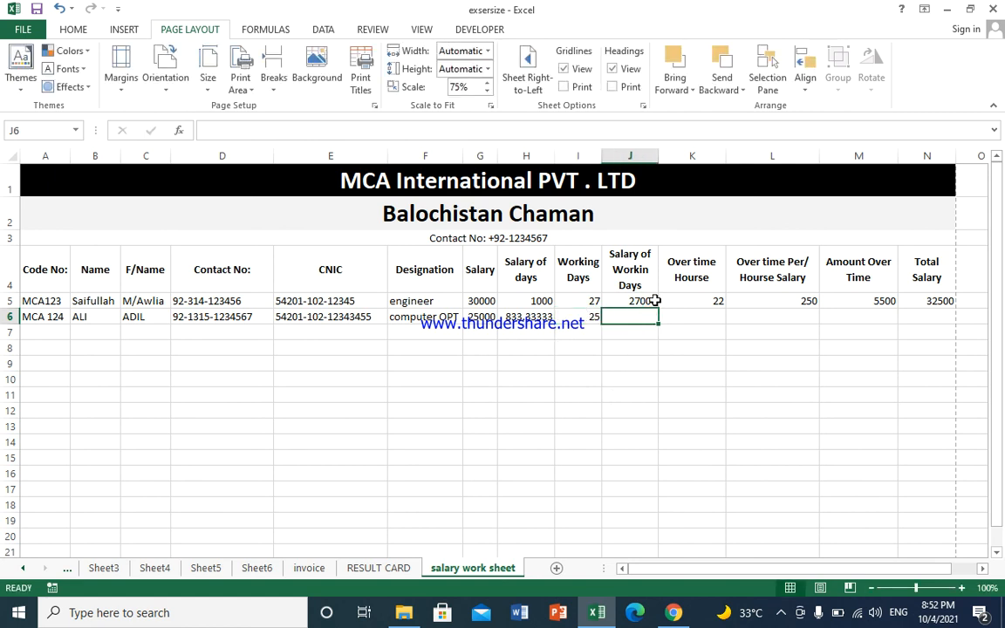
left_click(650, 300)
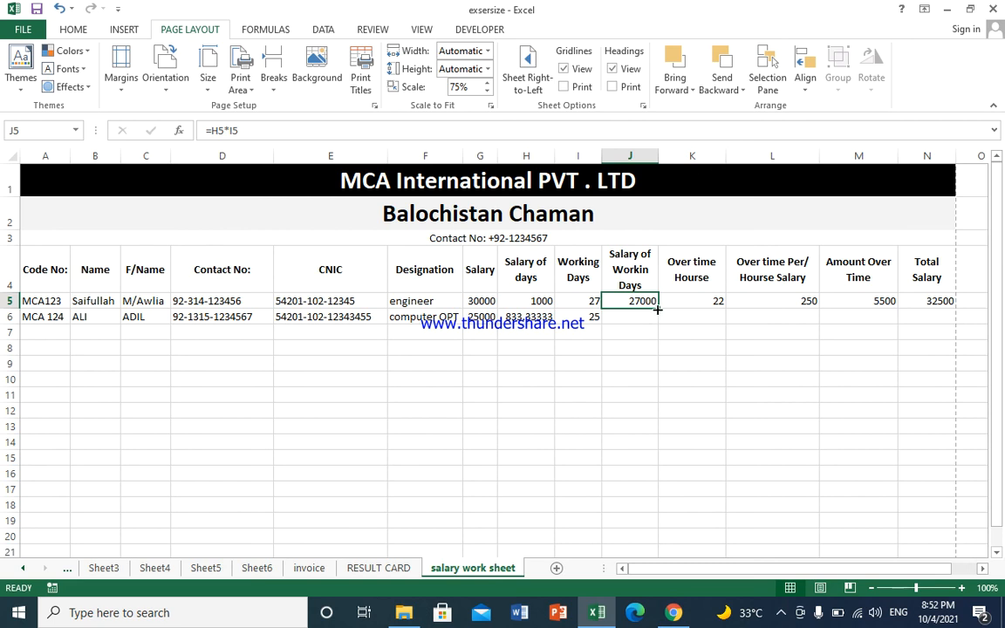
left_click_drag(658, 308, 661, 320)
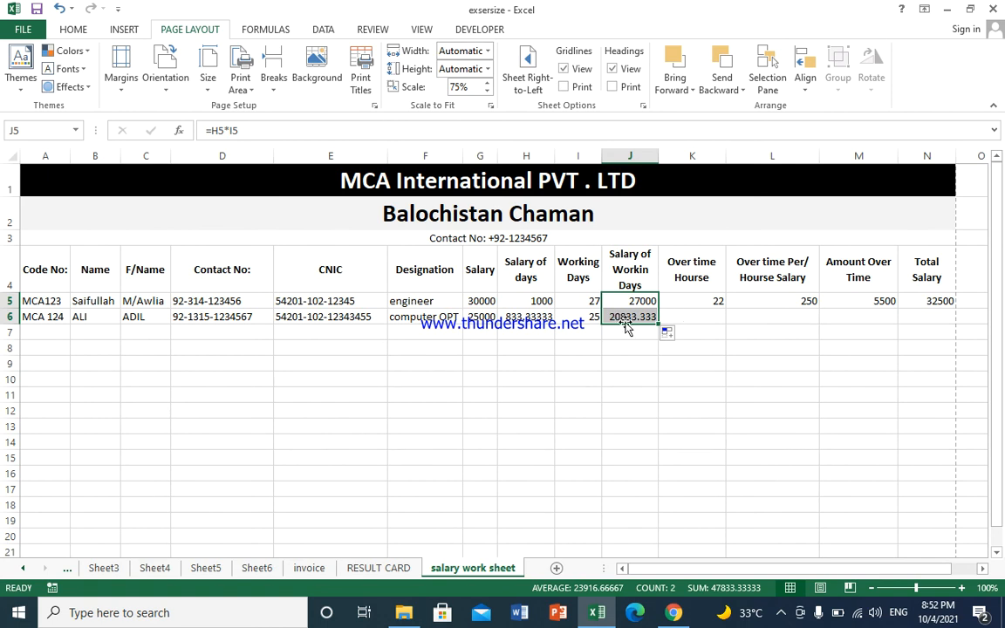
left_click(713, 299)
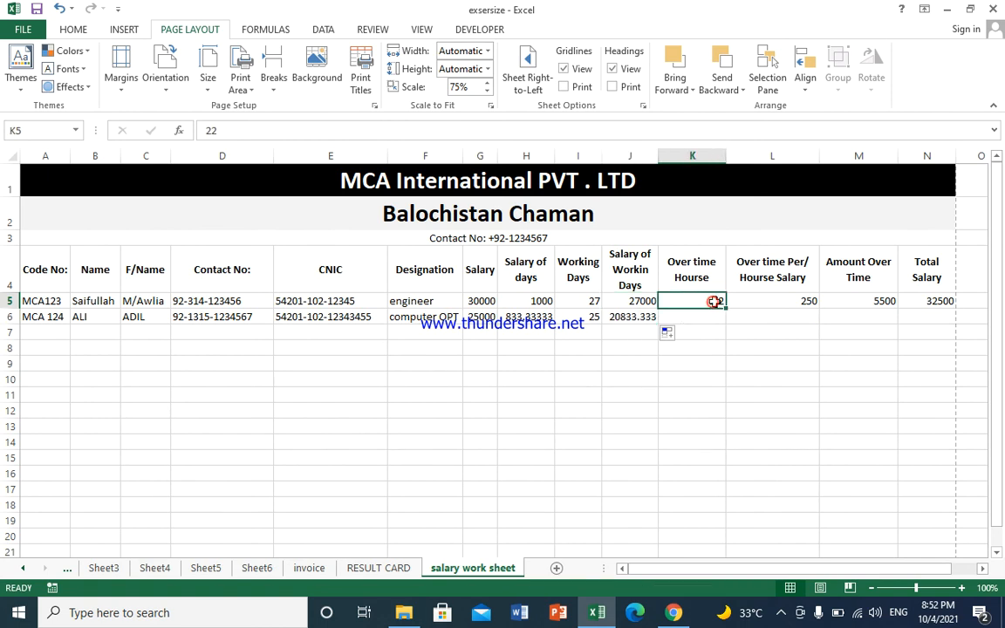
left_click(715, 318)
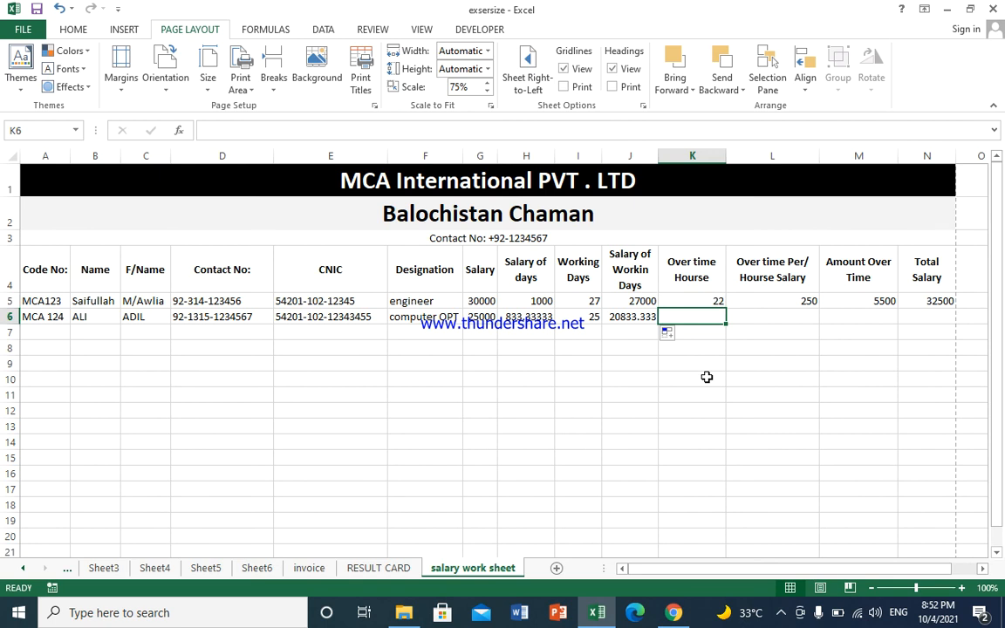
Step: Enter 20 overtime hours in K6 and copy the overtime rate formula down to L6
type("20")
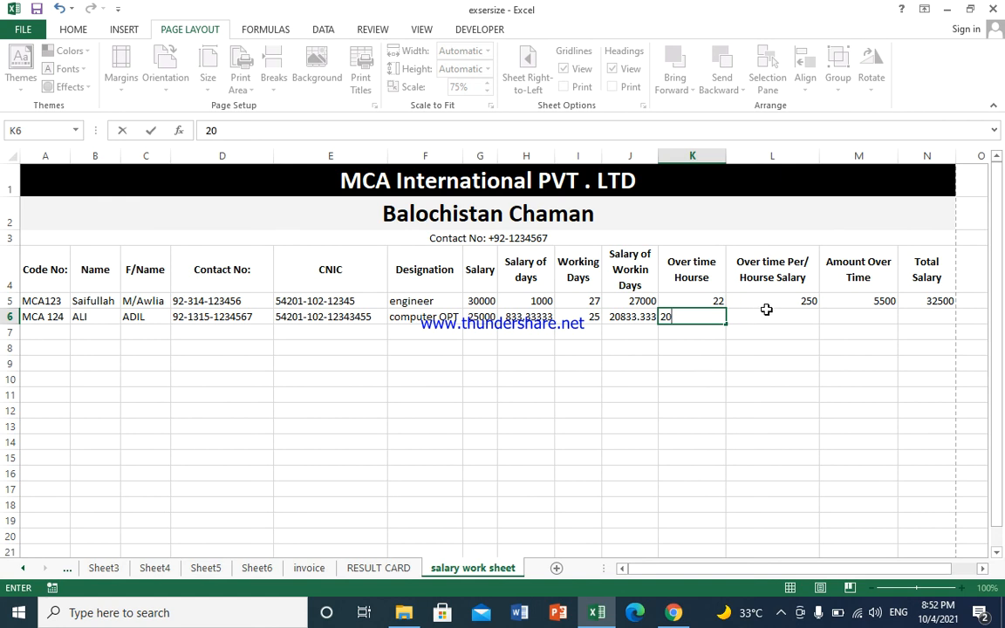
left_click(770, 316)
left_click(779, 300)
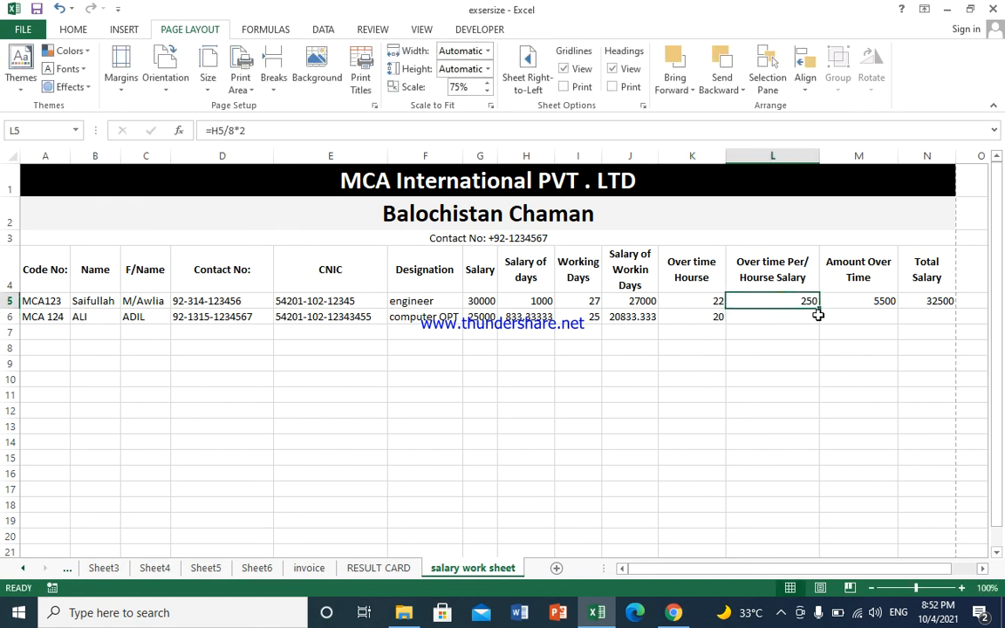
left_click_drag(819, 311, 817, 324)
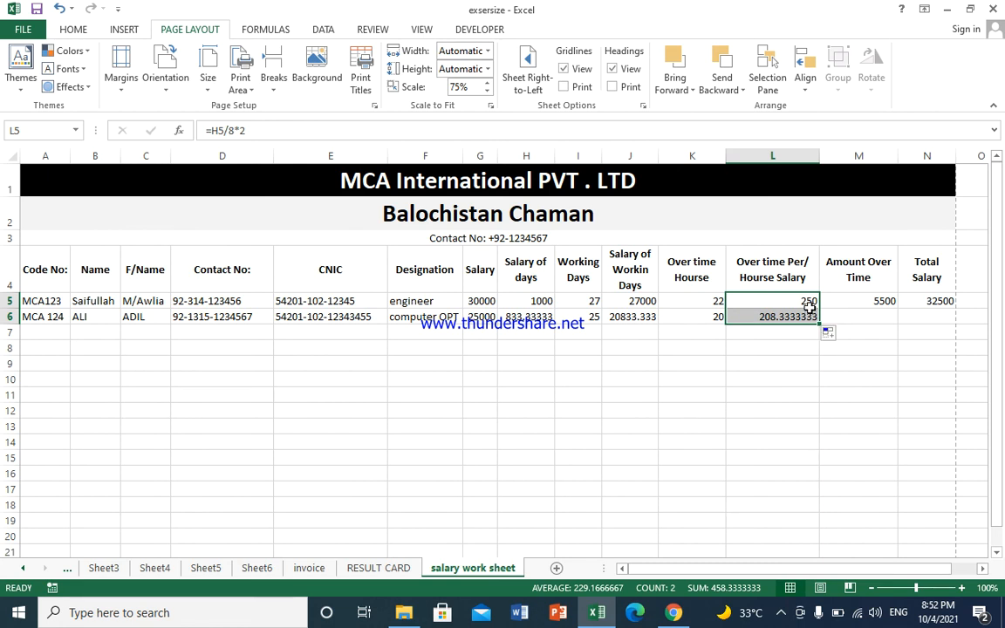
left_click(778, 323)
left_click(771, 315)
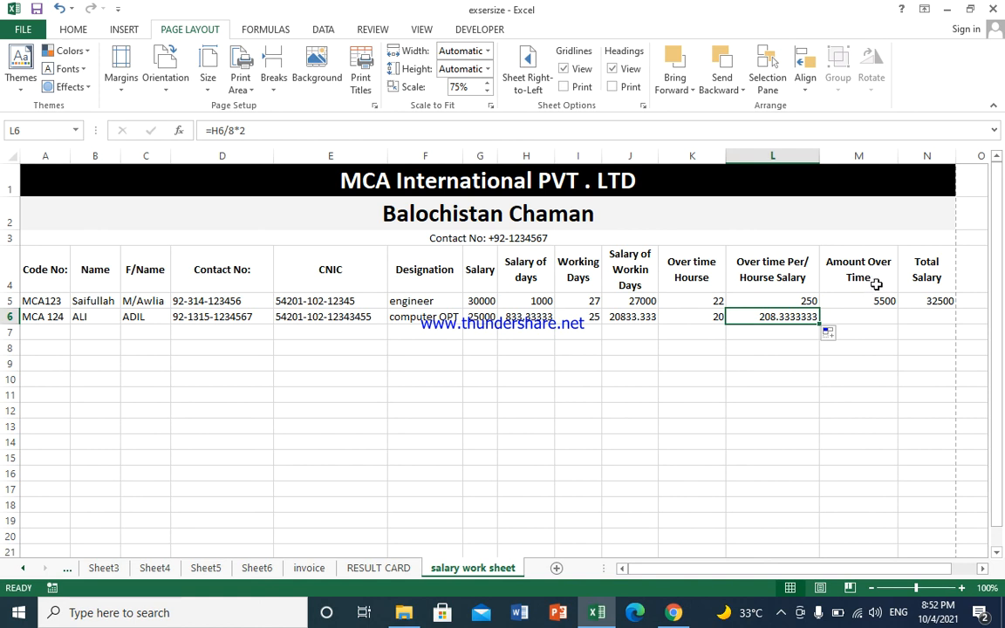
Step: Copy the overtime amount and total salary formulas from M5 and N5 down to row 6
left_click(884, 301)
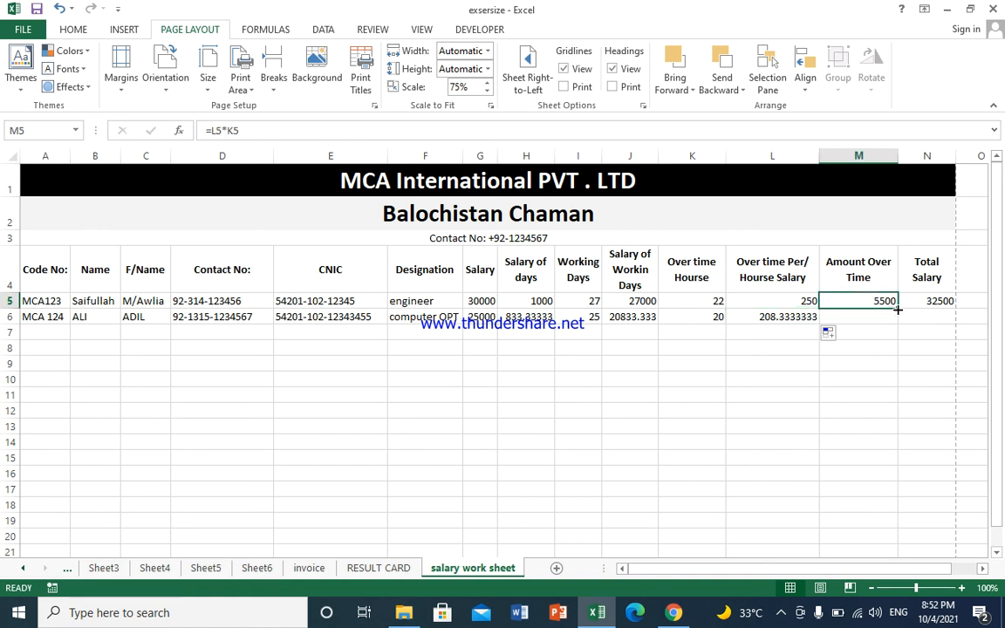
left_click_drag(897, 309, 897, 323)
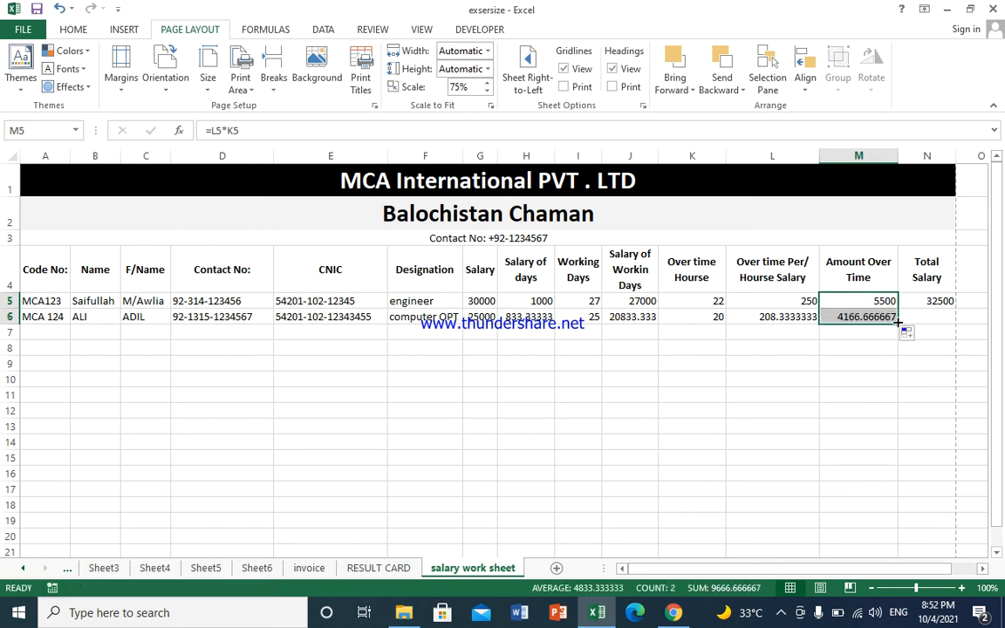
left_click(856, 319)
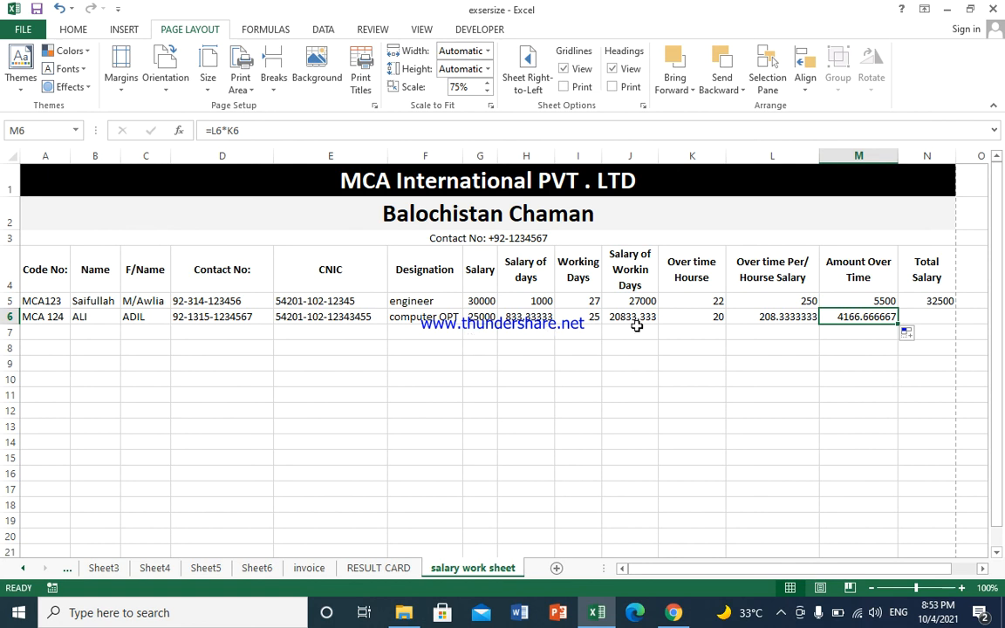
left_click(935, 300)
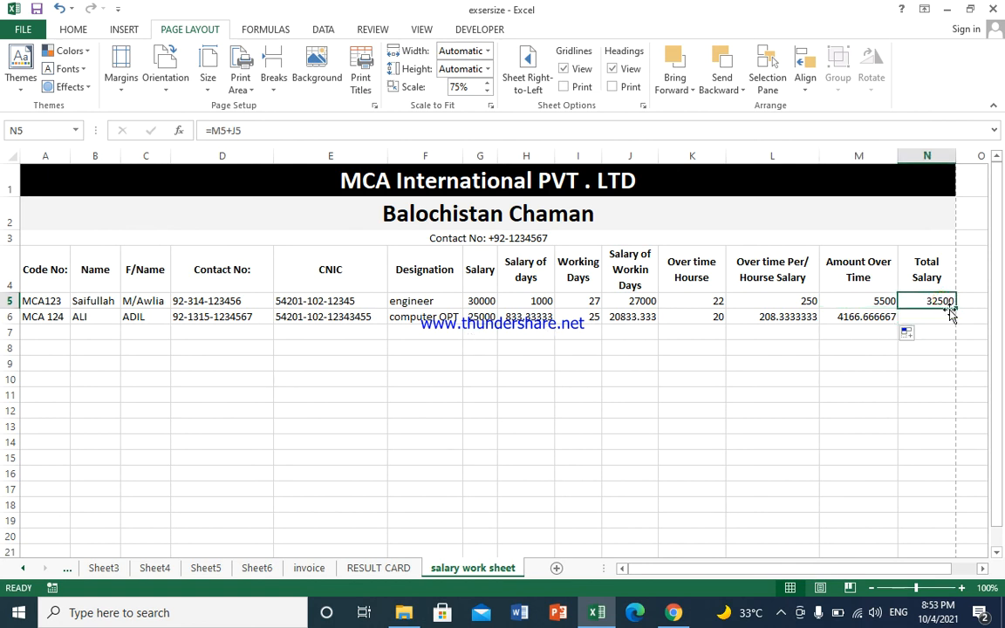
left_click_drag(953, 308, 962, 329)
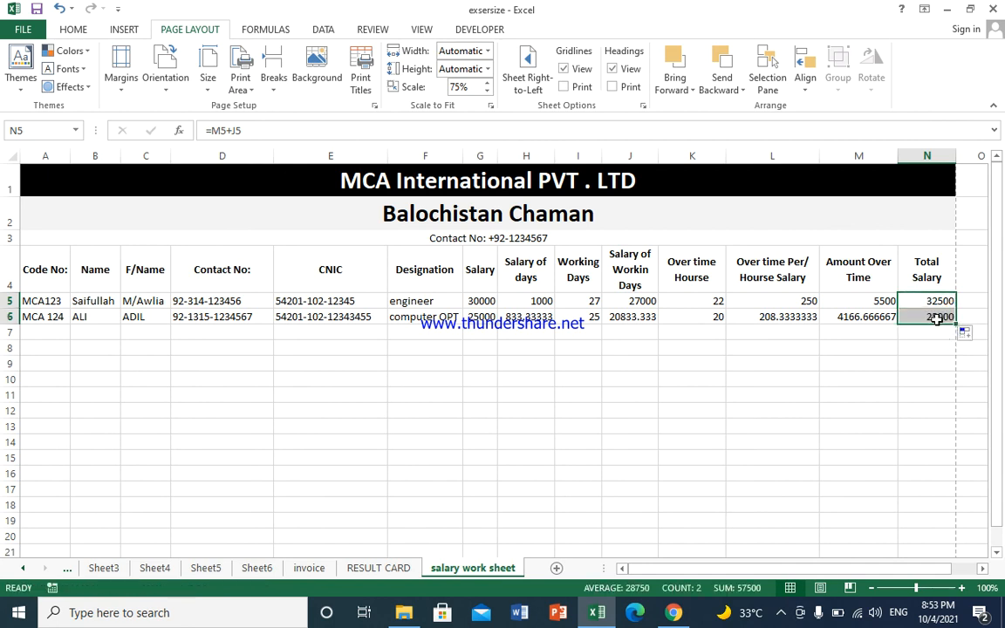
left_click(943, 298)
left_click_drag(955, 308, 938, 330)
left_click(914, 312)
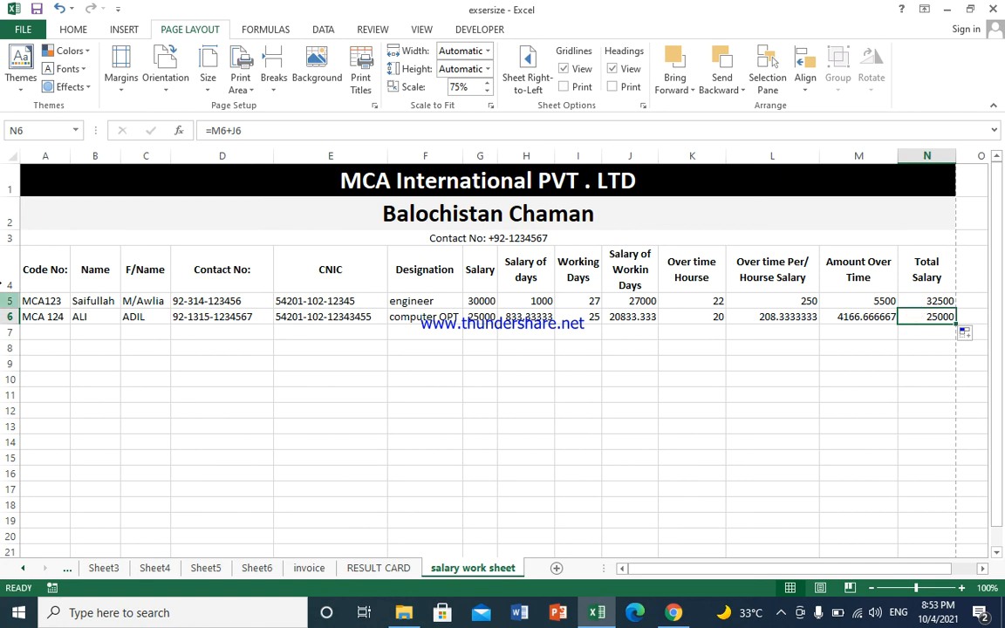
Step: Apply All Borders to A1:N21 and view the sheet in print preview
left_click_drag(38, 184, 470, 546)
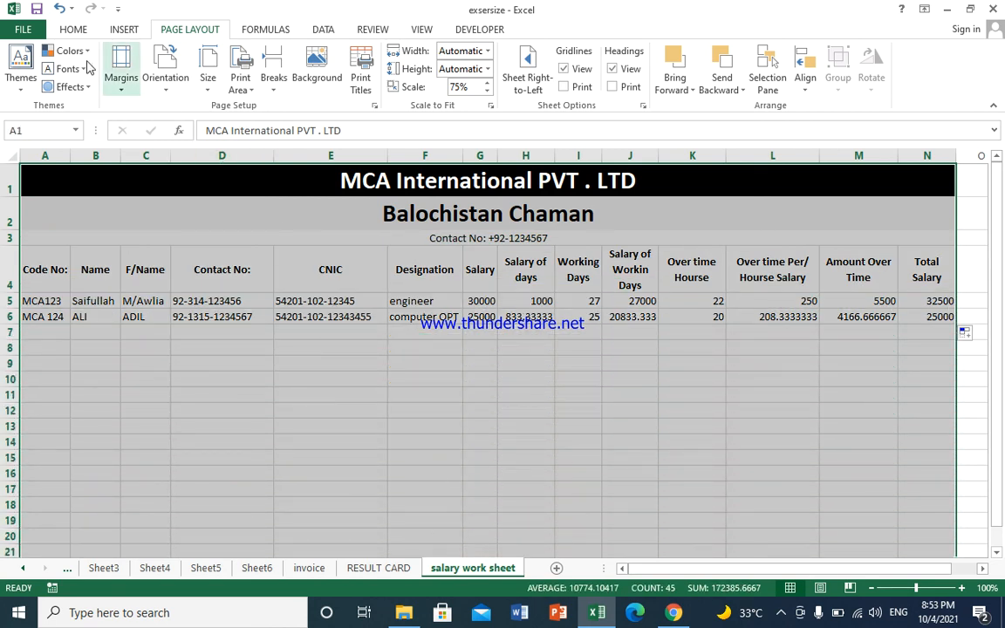
left_click(74, 31)
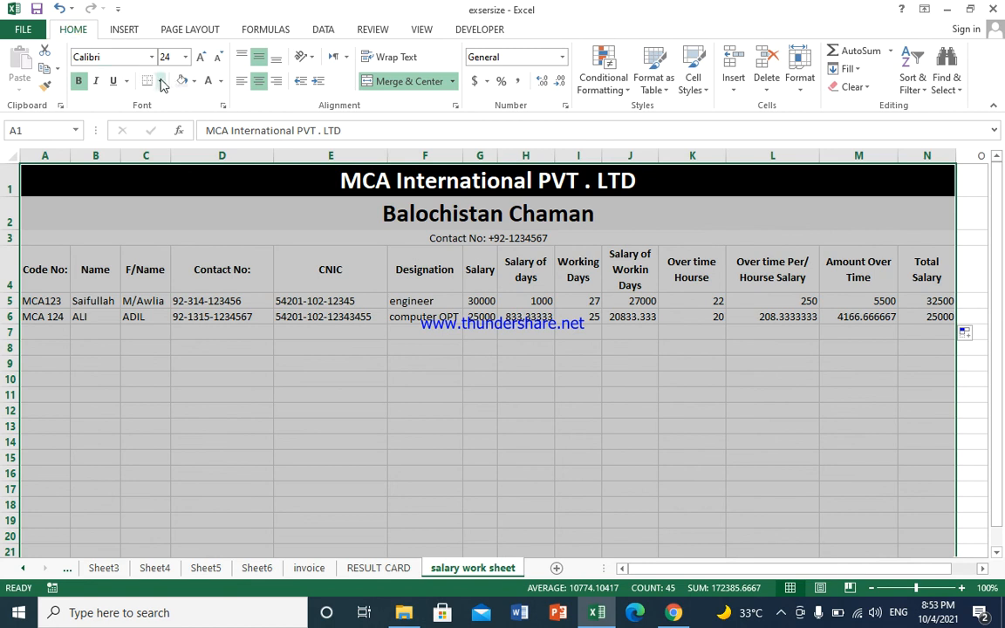
left_click(160, 81)
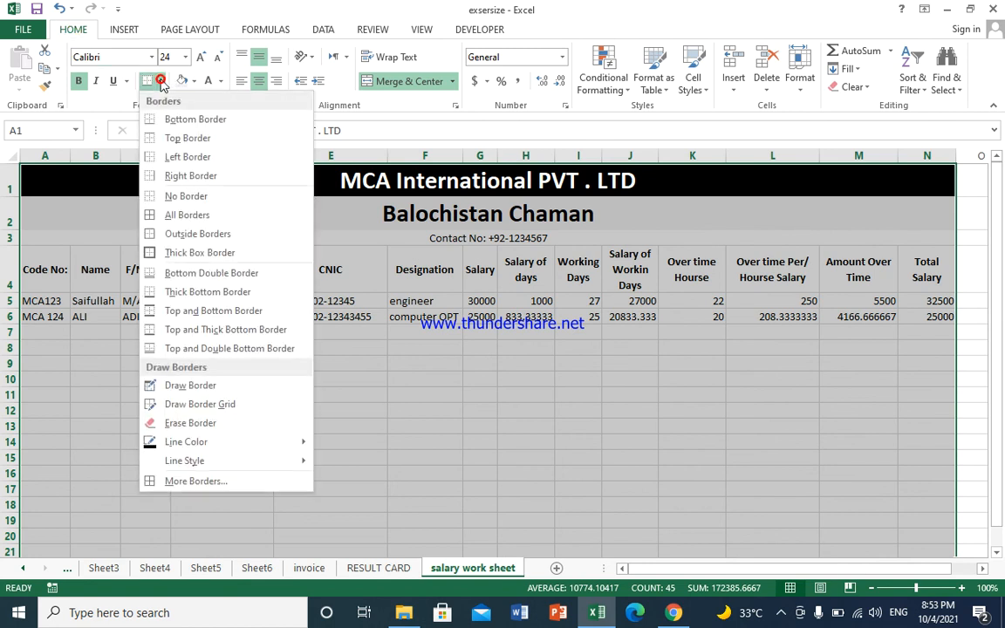
left_click(168, 218)
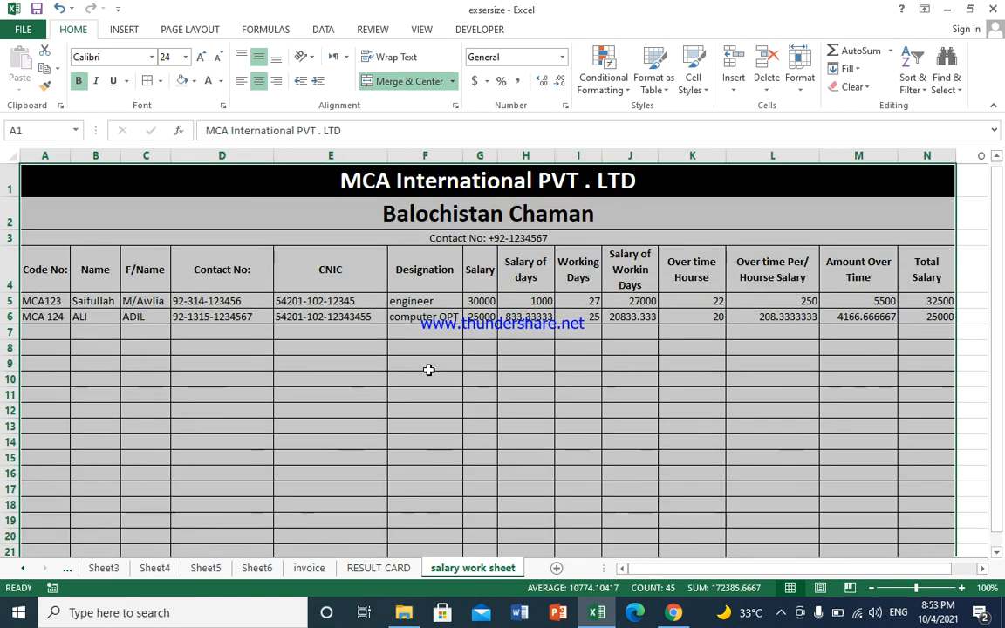
left_click(443, 394)
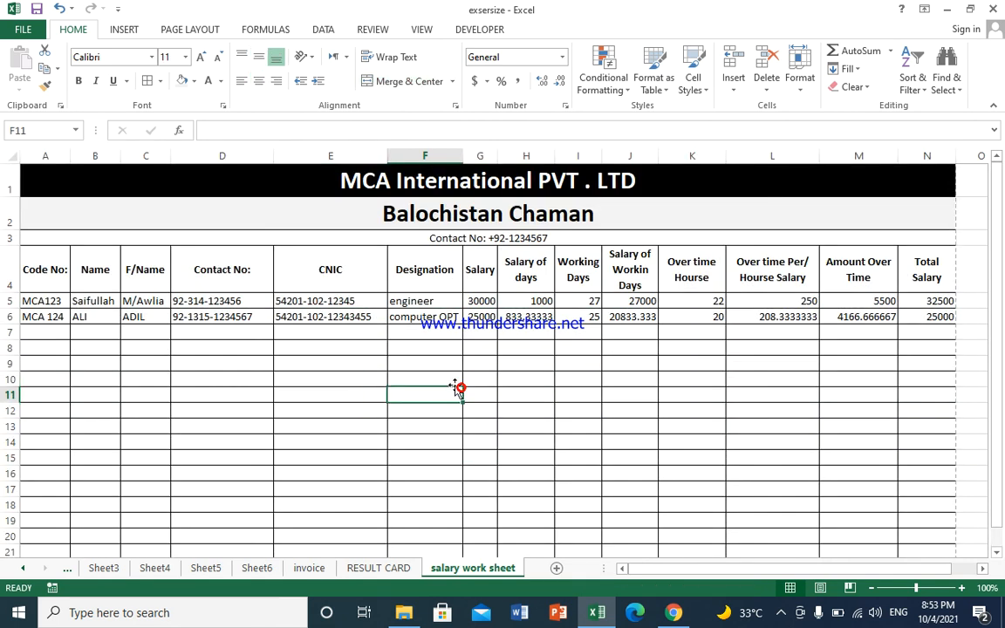
key("ctrl+p")
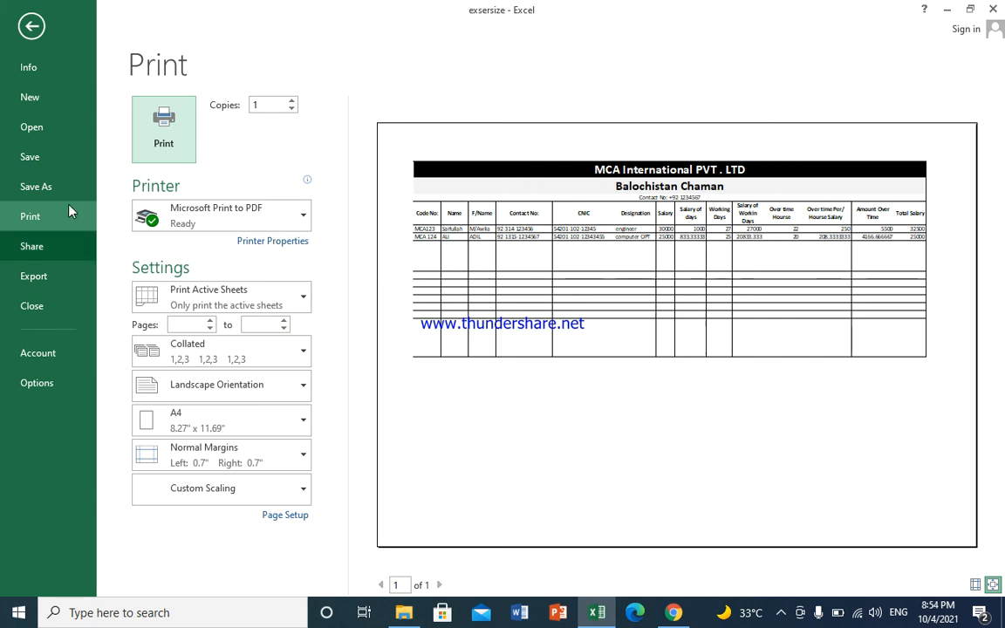
Step: Exit print preview back to the worksheet and select cell E8
left_click(28, 29)
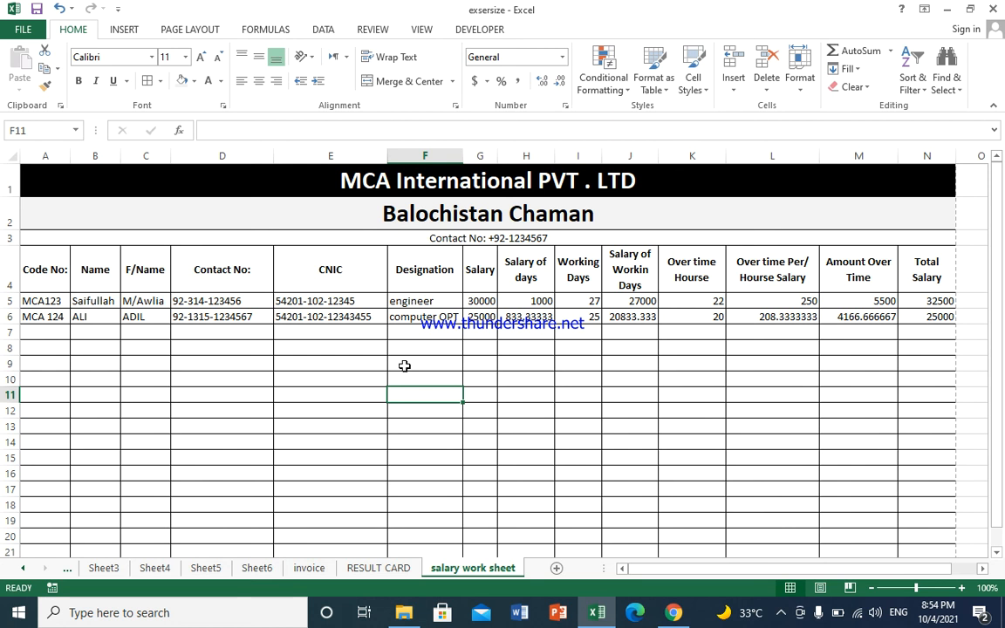
left_click(354, 343)
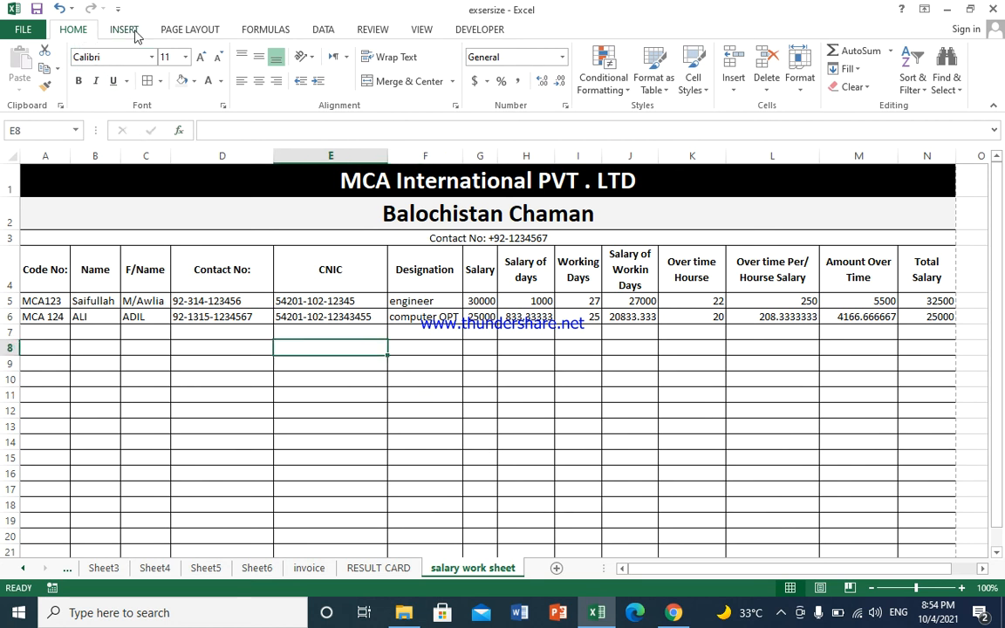
Step: Turn on Center on page Horizontally in Custom Margins and confirm it in print preview
left_click(183, 32)
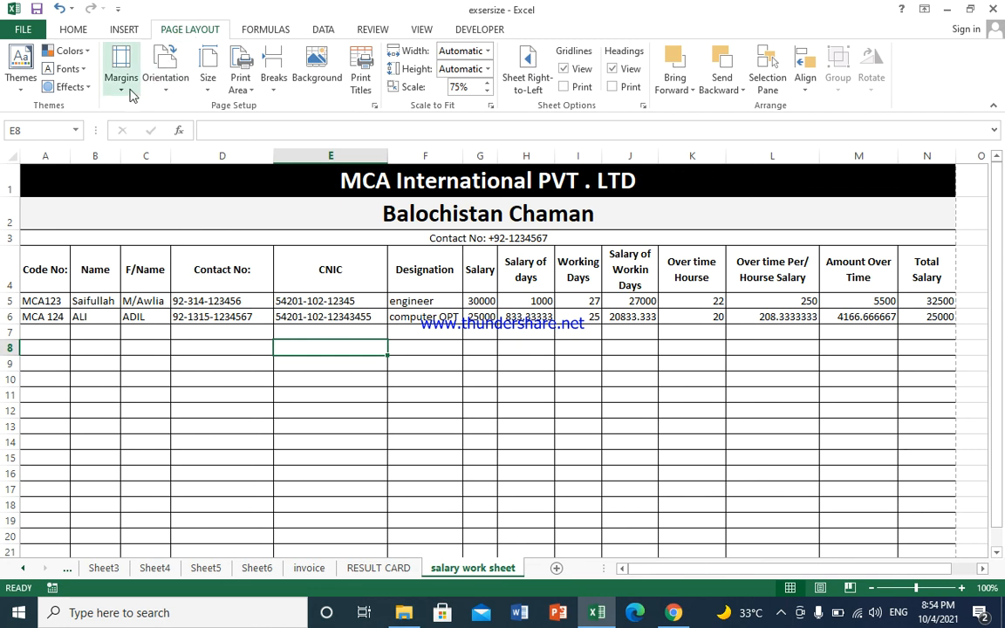
left_click(121, 87)
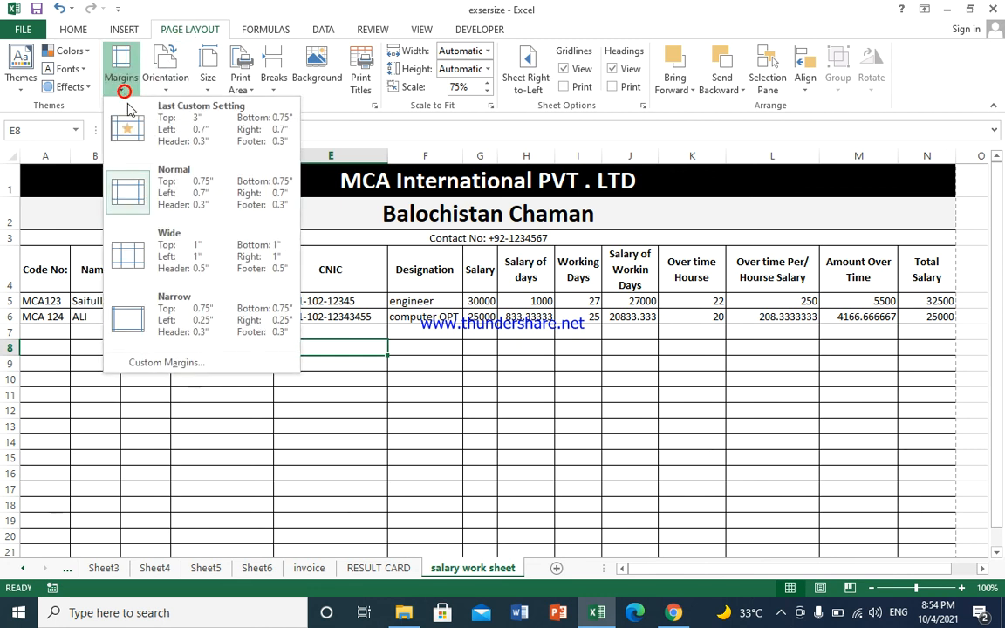
left_click(206, 369)
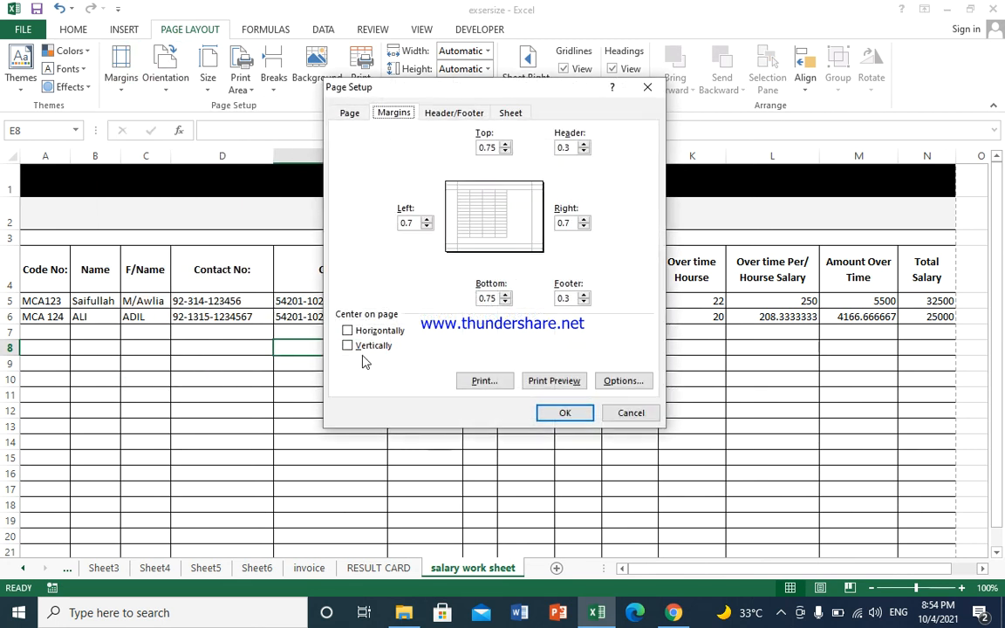
left_click(348, 332)
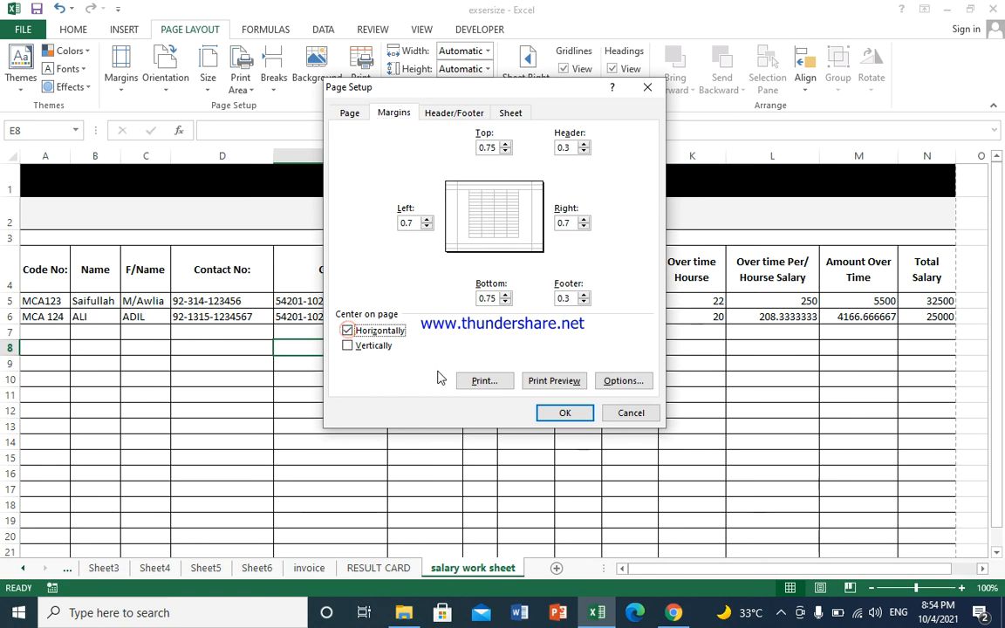
left_click(559, 414)
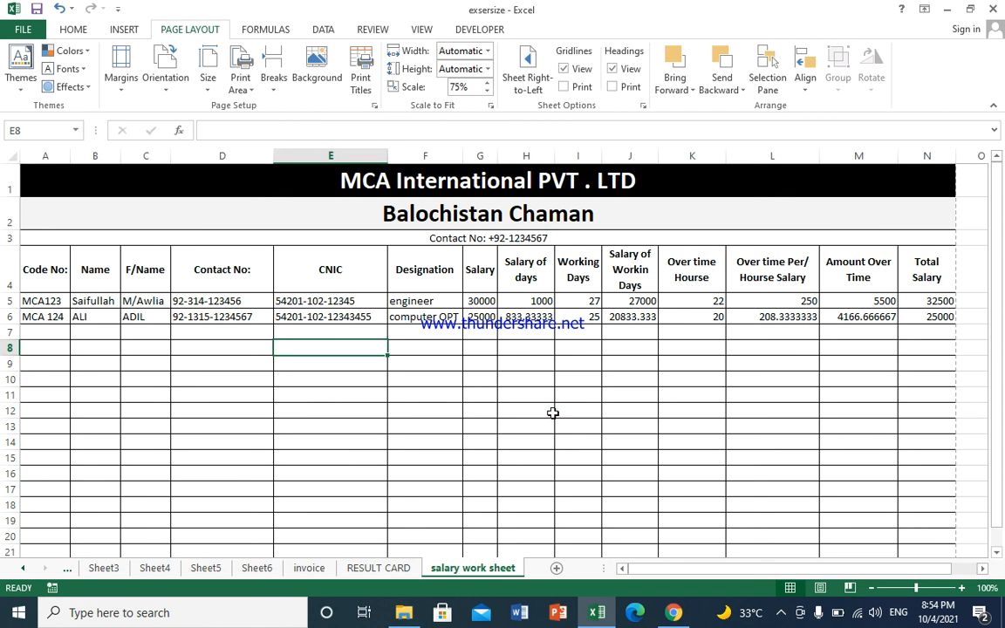
key("ctrl+p")
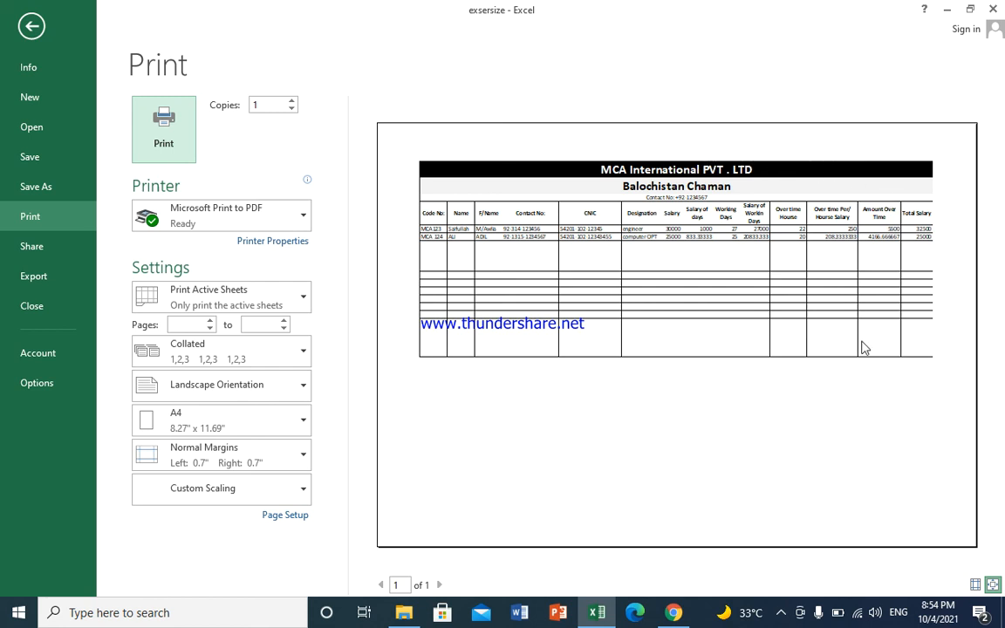
left_click(31, 27)
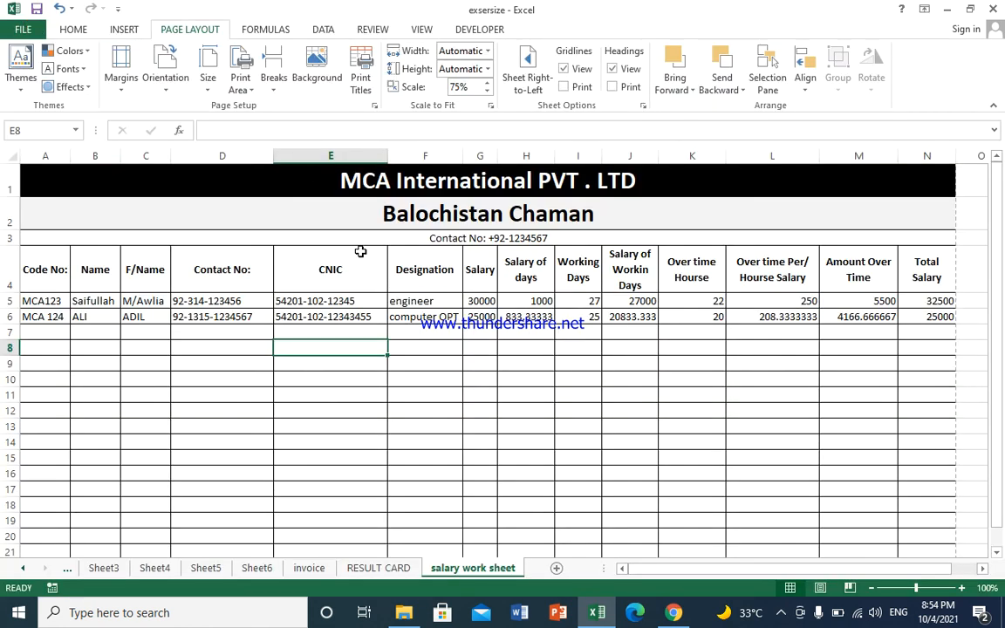